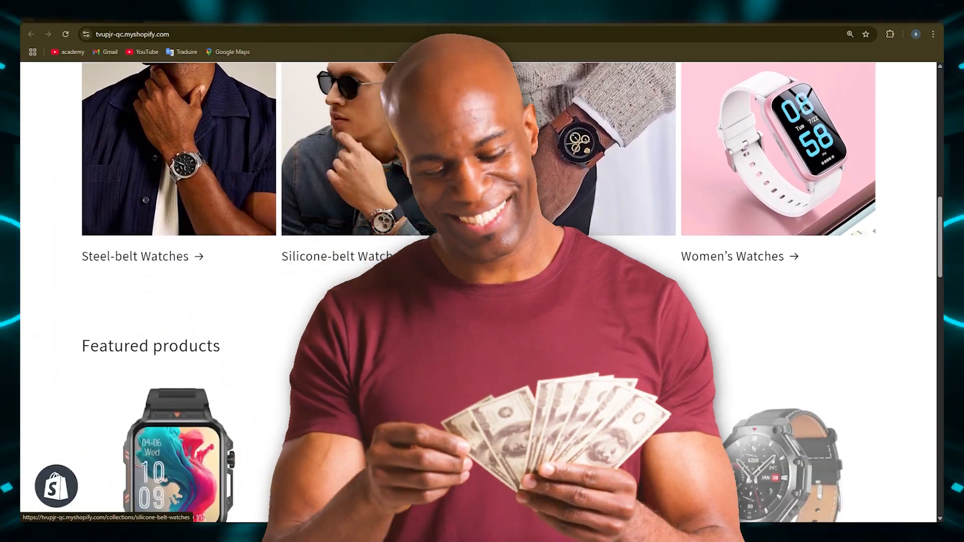
# Step: Scroll through the finished Watches Premium storefront to review its sections
pyautogui.scroll(-15, 455, 249)
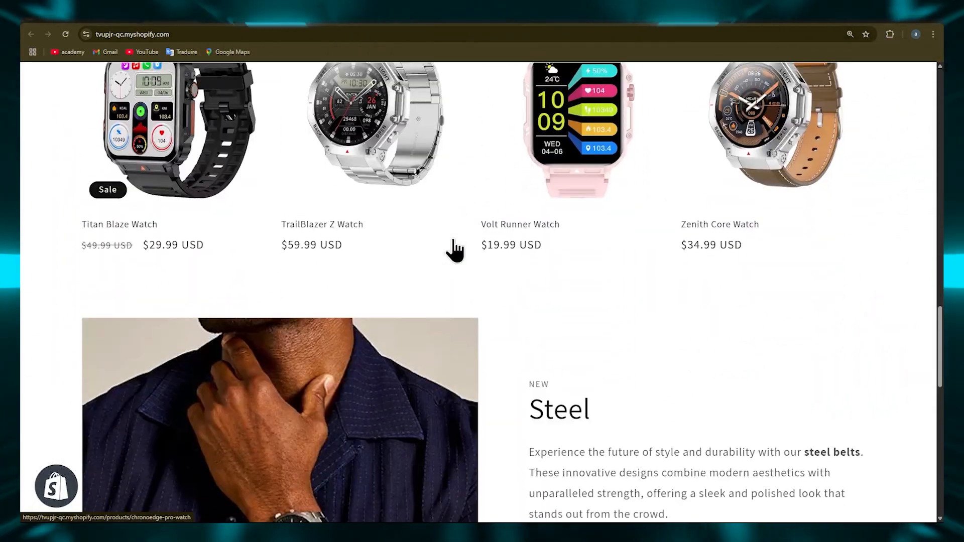
pyautogui.scroll(-3, 454, 250)
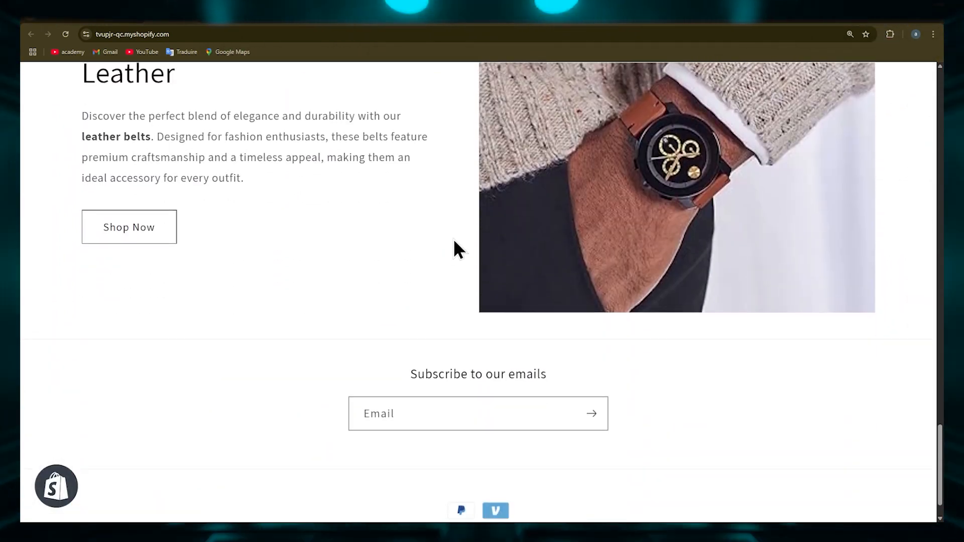
pyautogui.scroll(7, 469, 304)
pyautogui.scroll(12, 493, 374)
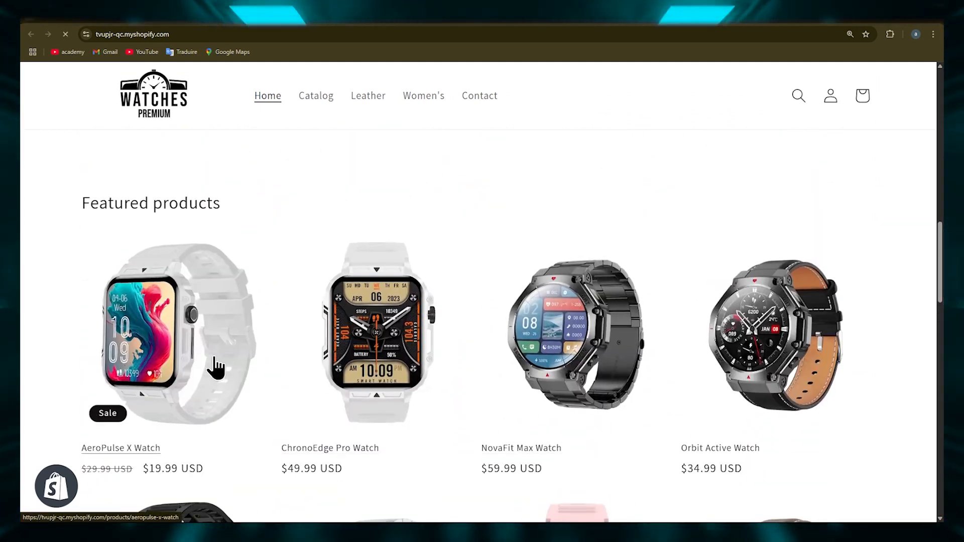
# Step: View the AeroPulse X Watch with the White band, then the Pink band
pyautogui.click(216, 366)
pyautogui.scroll(-1, 649, 274)
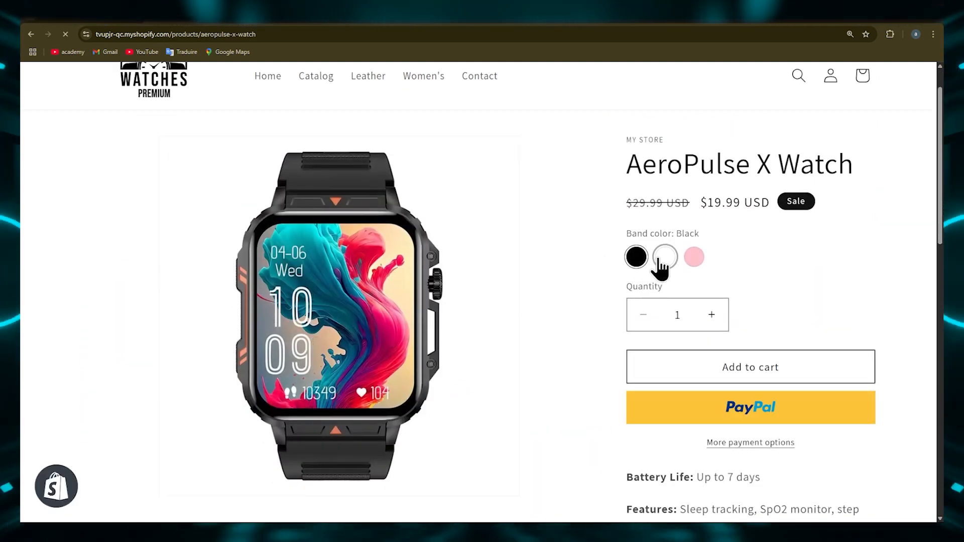
pyautogui.click(662, 263)
pyautogui.click(691, 260)
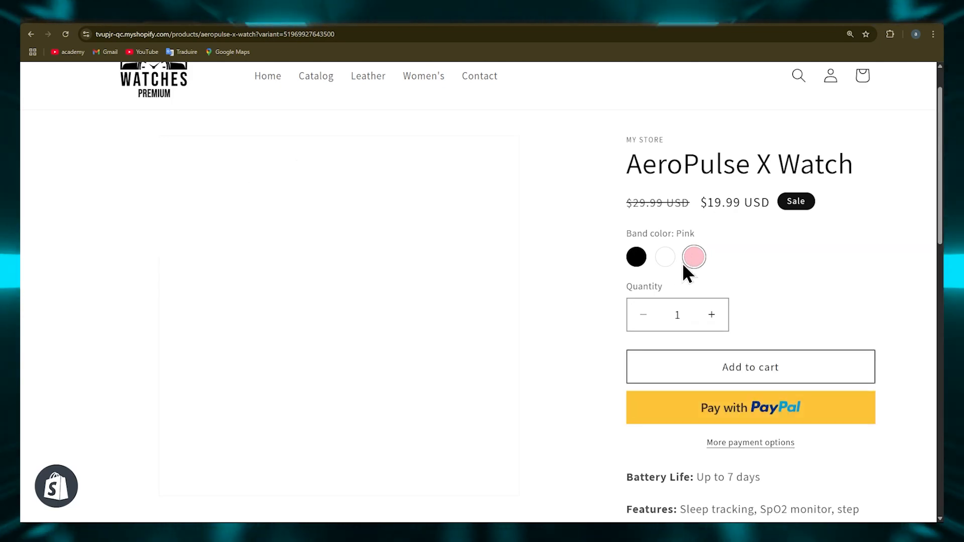
pyautogui.scroll(-4, 682, 272)
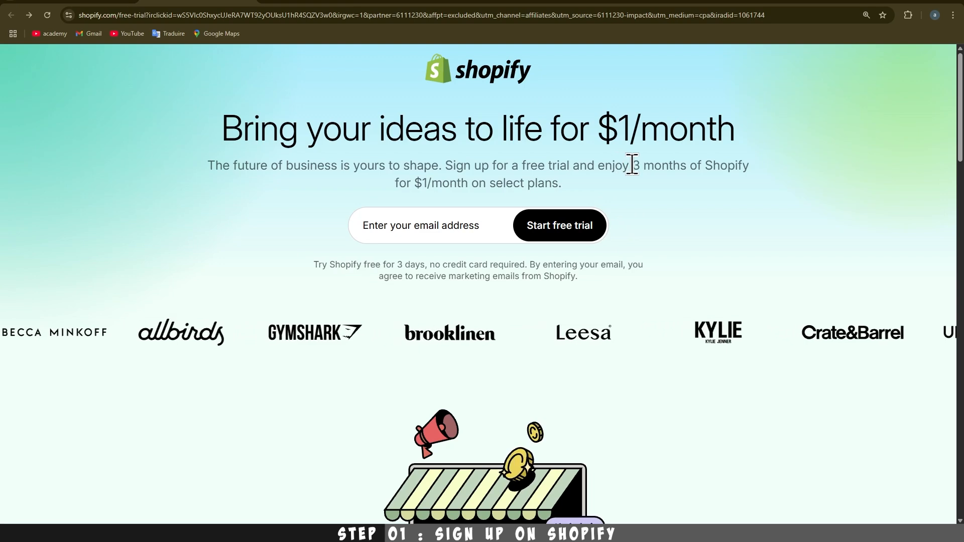
# Step: Note the 3 months at $1/month offer and start a free trial with the sign-up e-mail
pyautogui.moveTo(632, 166); pyautogui.dragTo(686, 170)
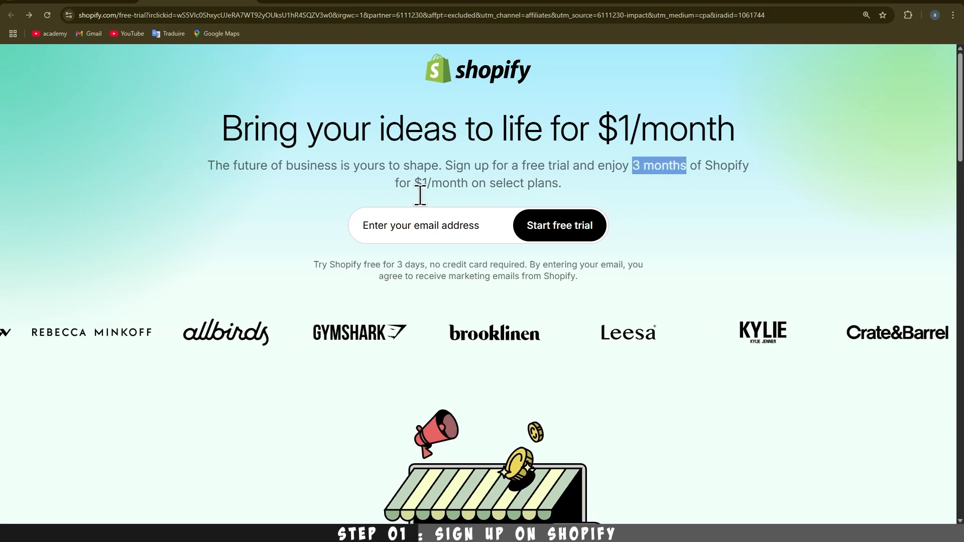
pyautogui.moveTo(422, 183); pyautogui.dragTo(470, 191)
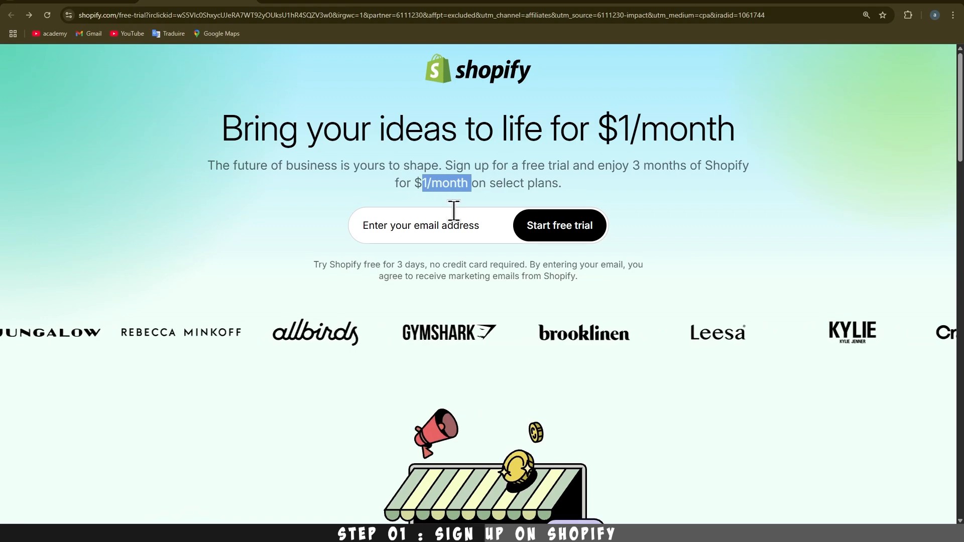
pyautogui.click(412, 223)
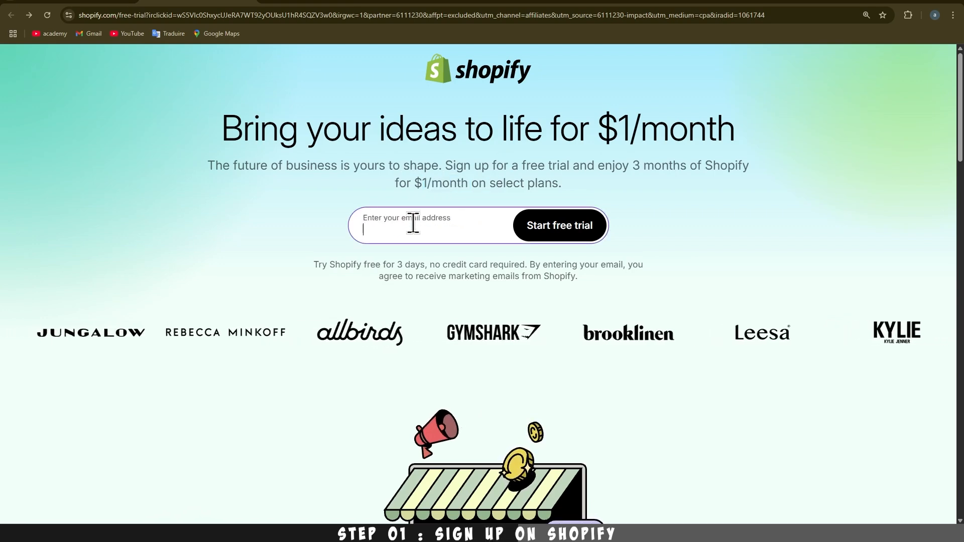
pyautogui.hotkey('ctrl', 'v')
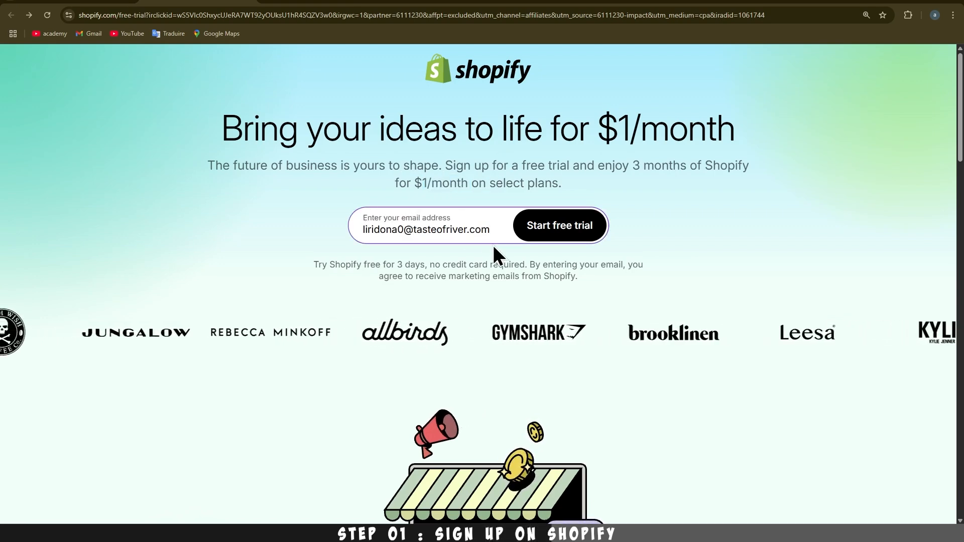
pyautogui.click(532, 236)
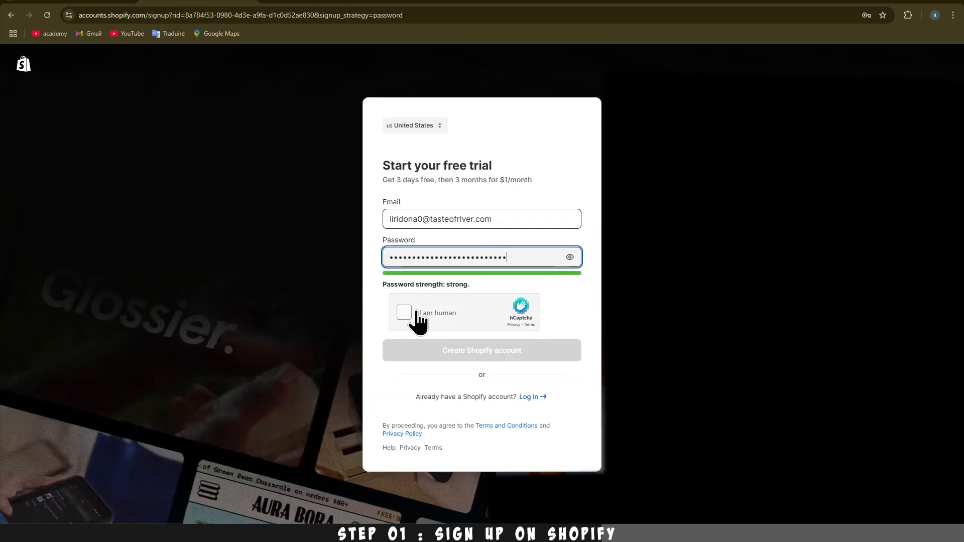
# Step: Pass the human check, create the Shopify account, and decline setup help
pyautogui.click(417, 312)
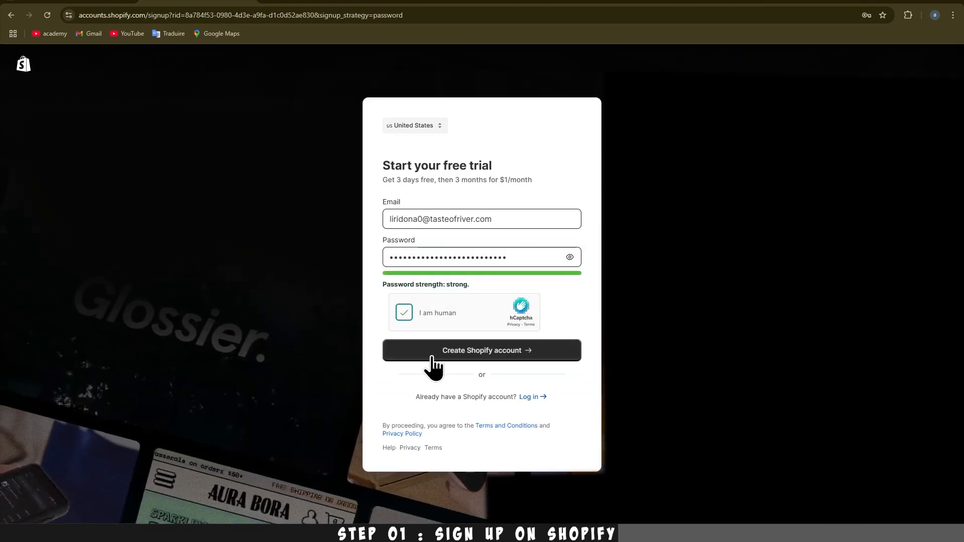
pyautogui.click(438, 354)
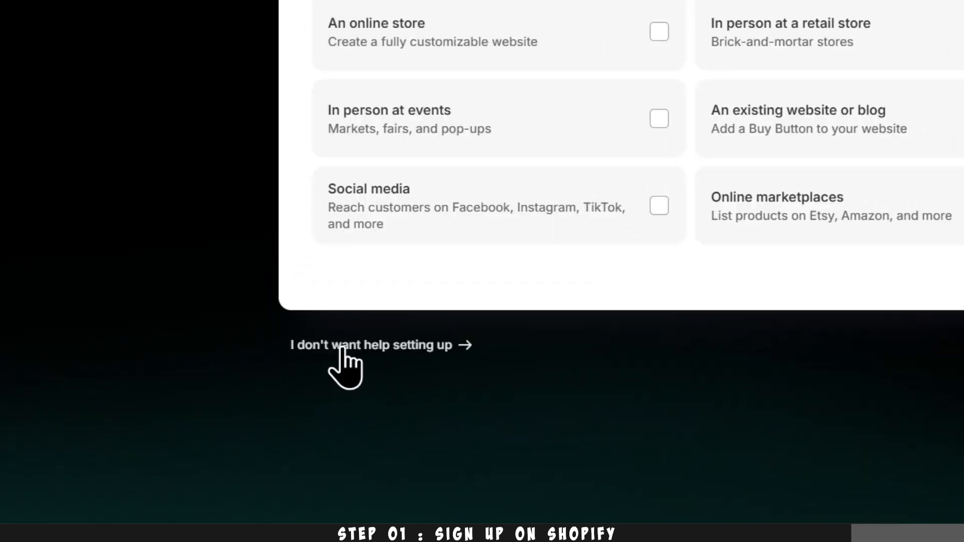
pyautogui.click(342, 347)
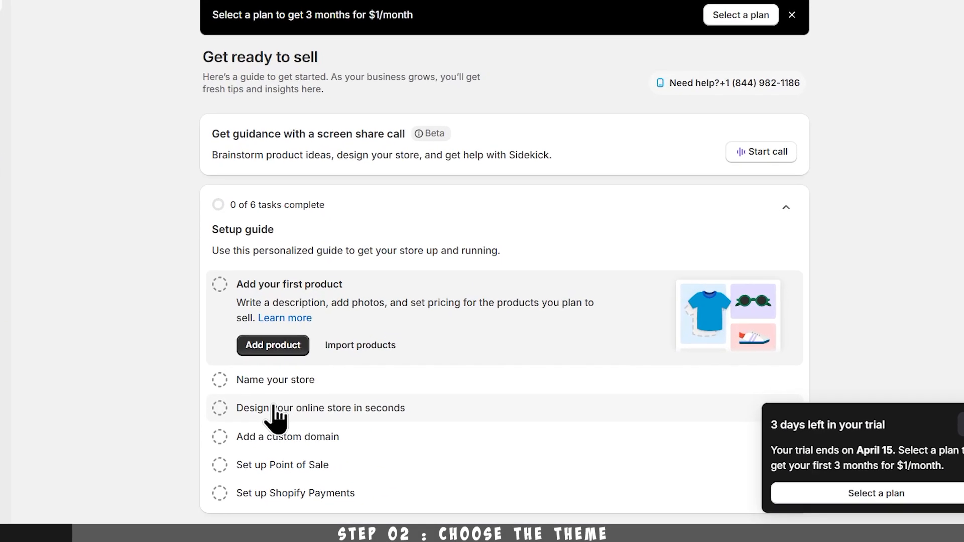
# Step: Describe the store as 'premium smartwatches' and generate custom themes from it
pyautogui.click(352, 426)
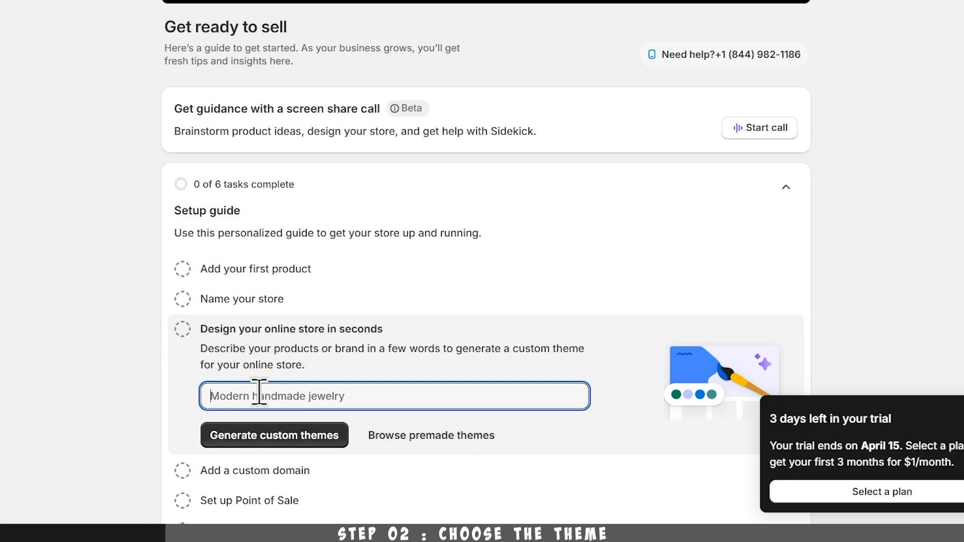
pyautogui.write('premium smartwatches')
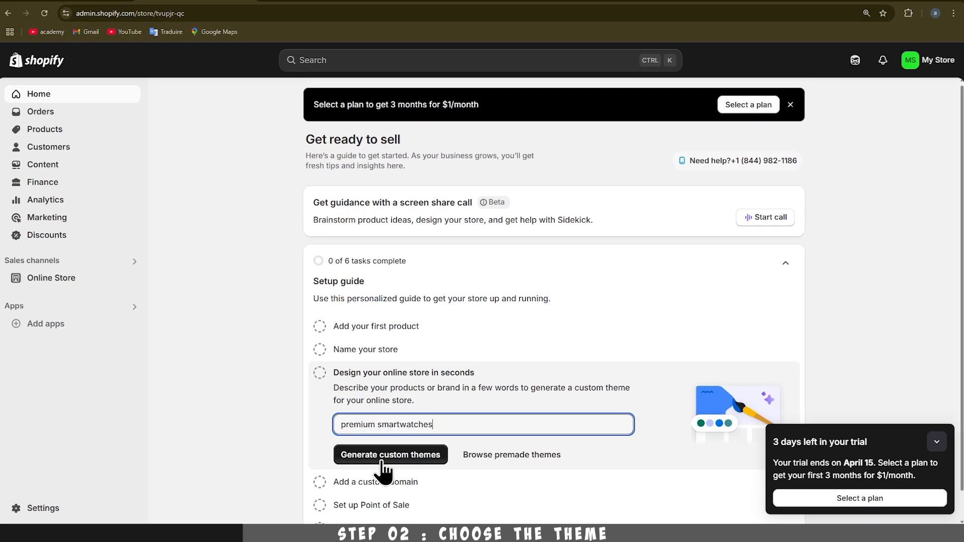
pyautogui.click(383, 462)
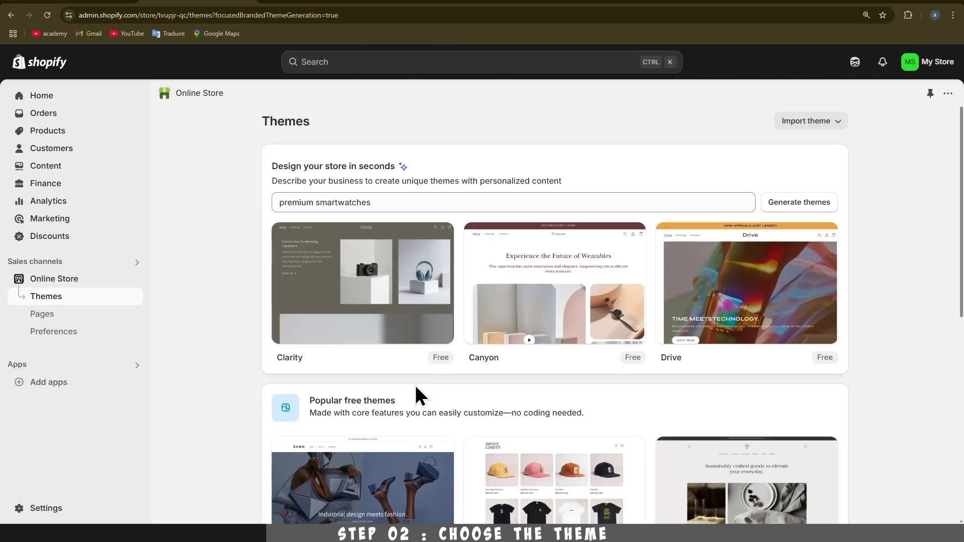
pyautogui.moveTo(413, 337)
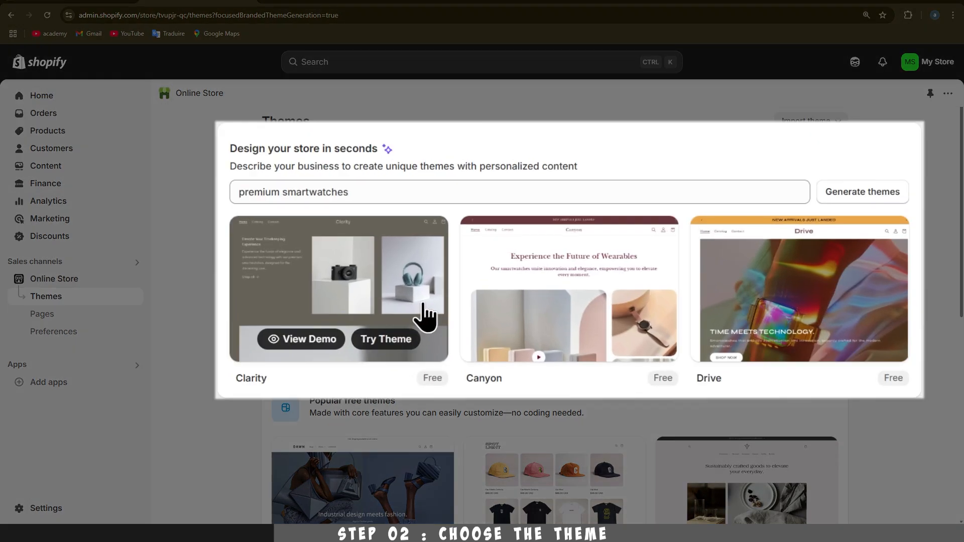
pyautogui.click(312, 333)
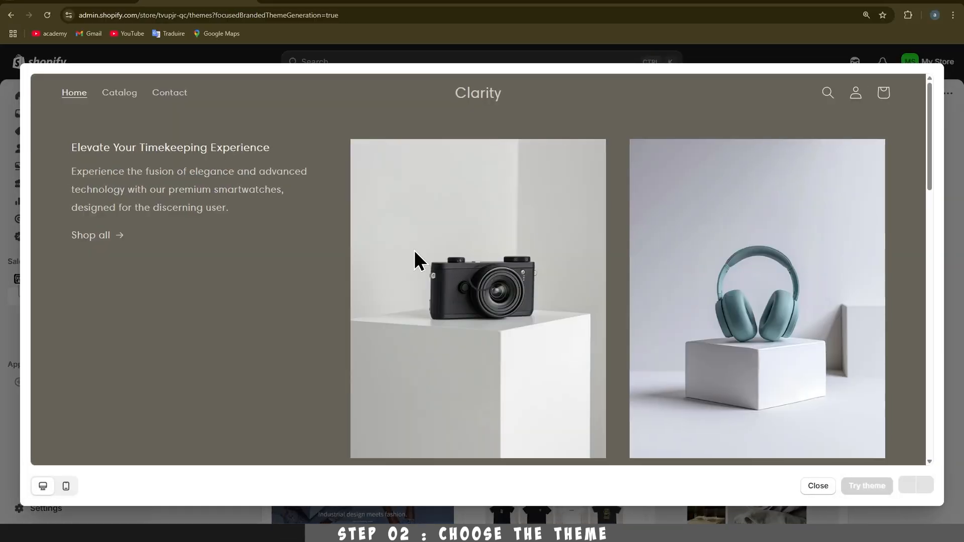
pyautogui.scroll(-10, 413, 254)
pyautogui.scroll(-9, 410, 257)
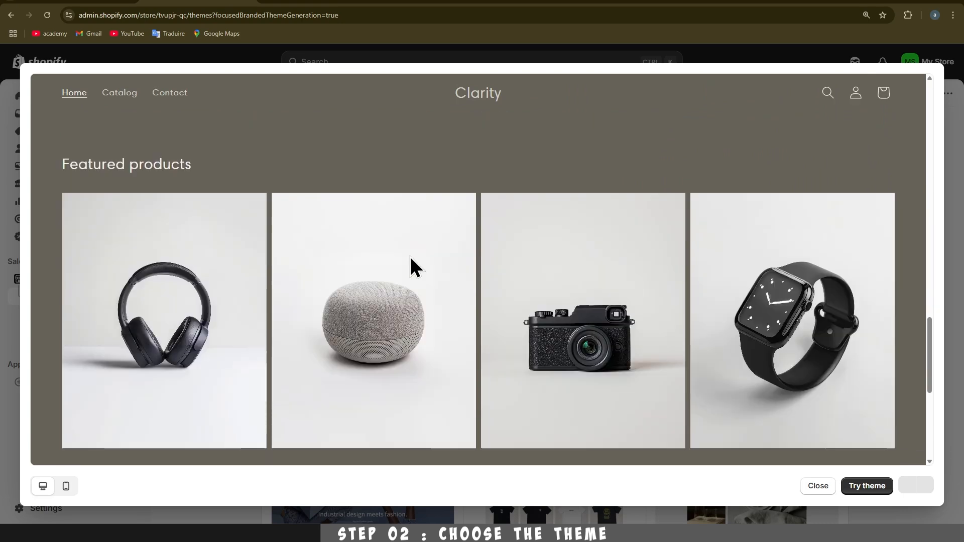
pyautogui.scroll(6, 408, 254)
pyautogui.scroll(10, 410, 257)
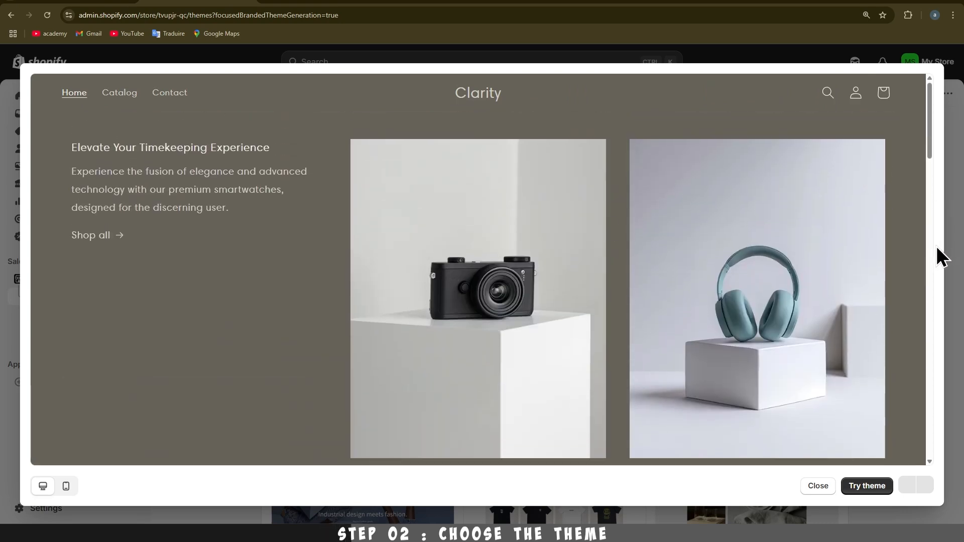
pyautogui.click(818, 487)
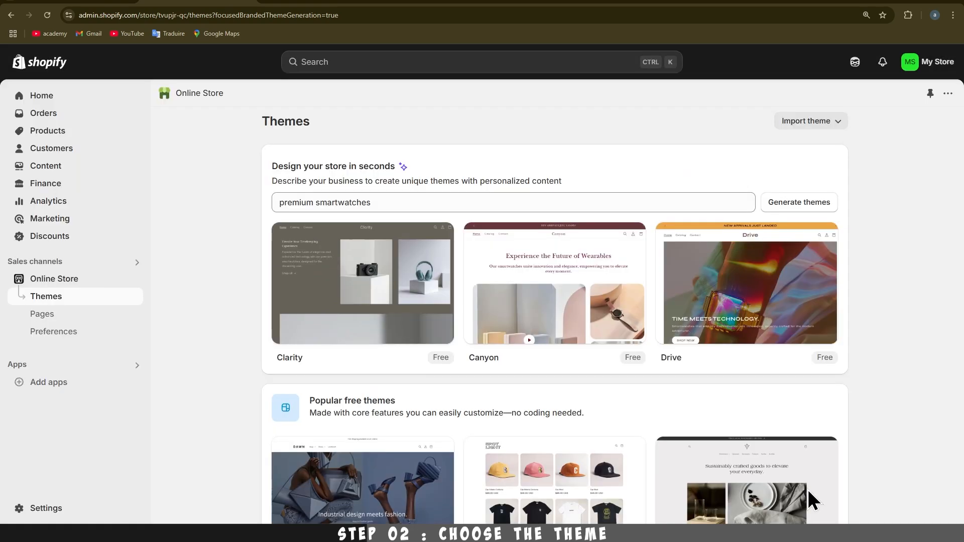
pyautogui.scroll(-6, 407, 274)
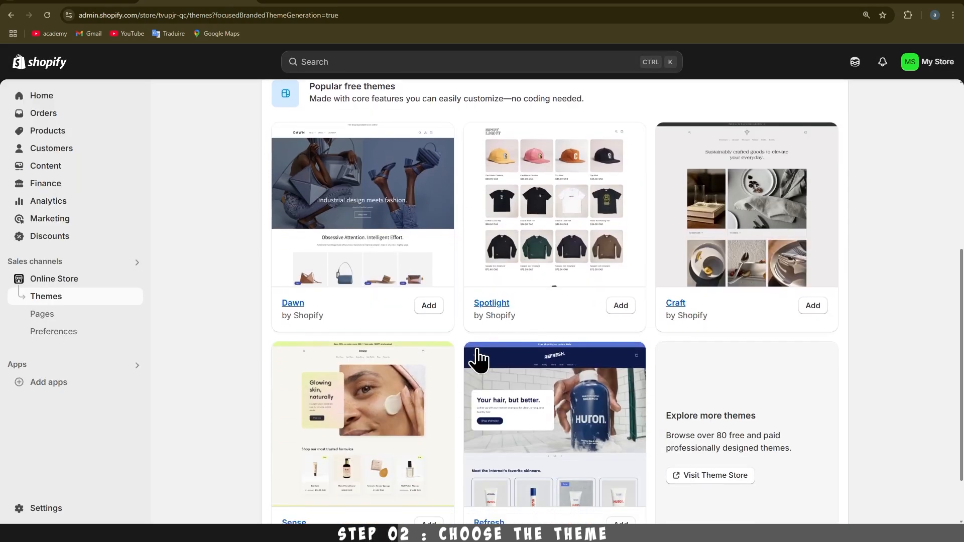
pyautogui.scroll(-2, 478, 356)
pyautogui.scroll(6, 477, 359)
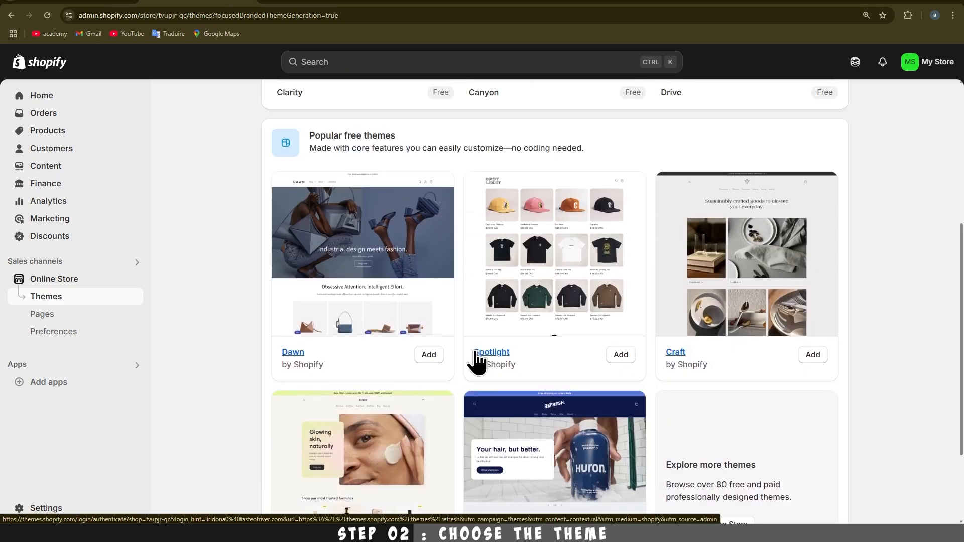
pyautogui.scroll(-3, 437, 372)
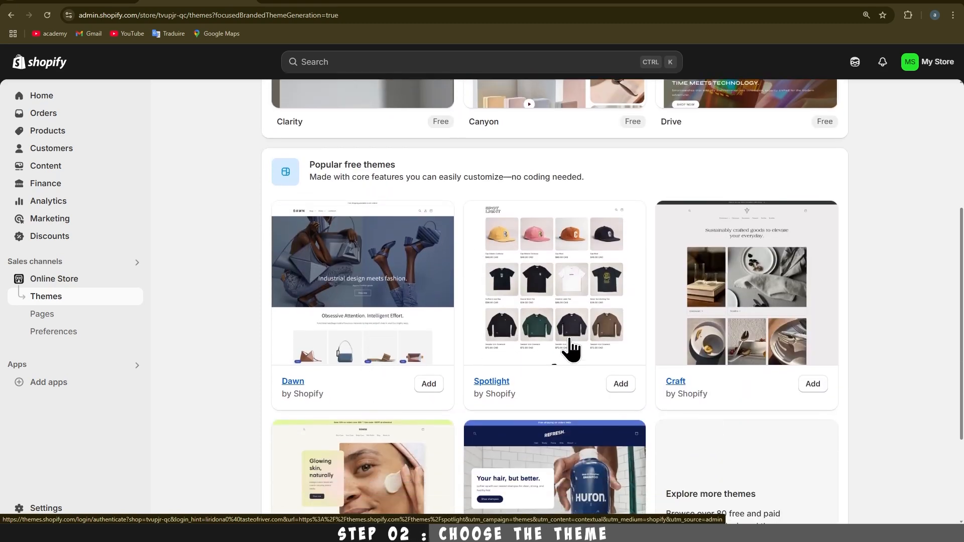
pyautogui.scroll(5, 571, 344)
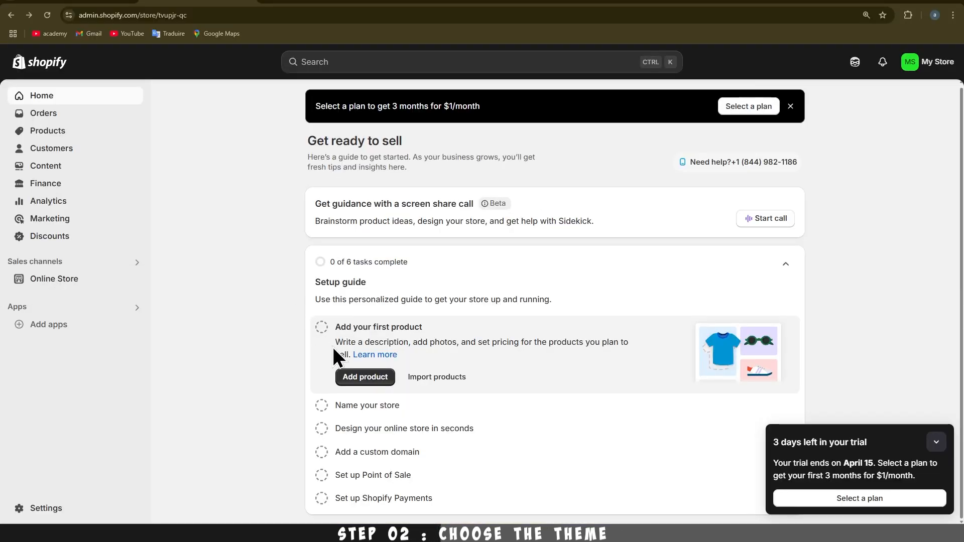
# Step: Browse the premade themes and open the live Dawn theme for customizing
pyautogui.click(362, 428)
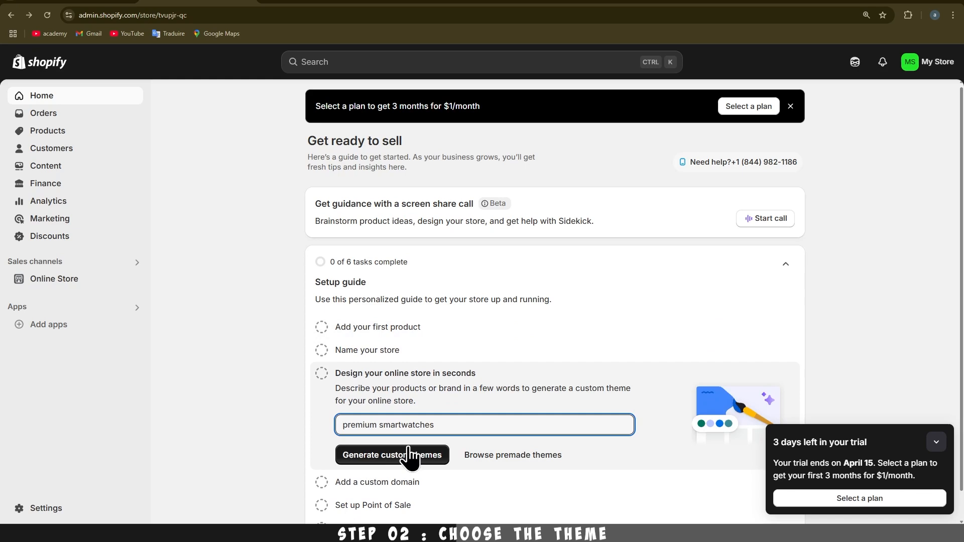
pyautogui.click(482, 455)
pyautogui.scroll(-6, 442, 361)
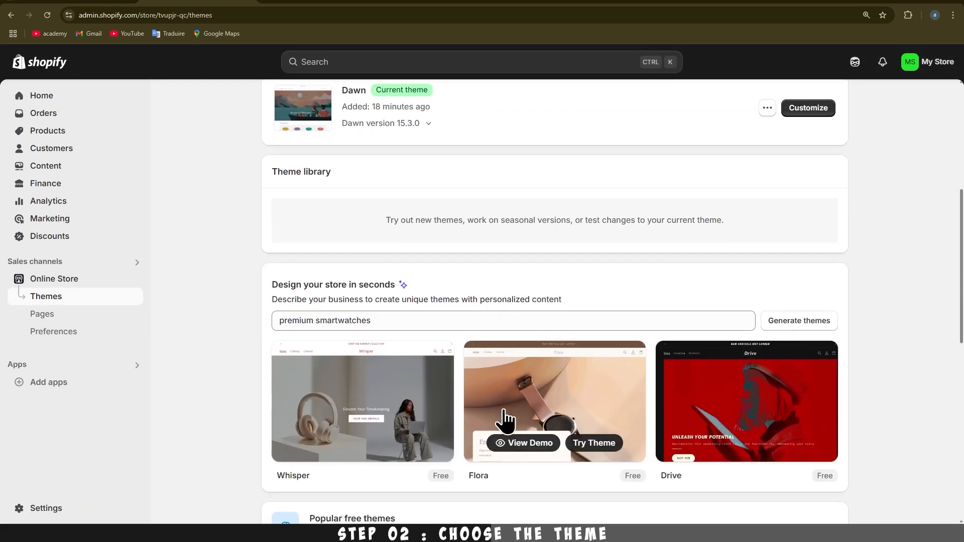
pyautogui.scroll(5, 504, 411)
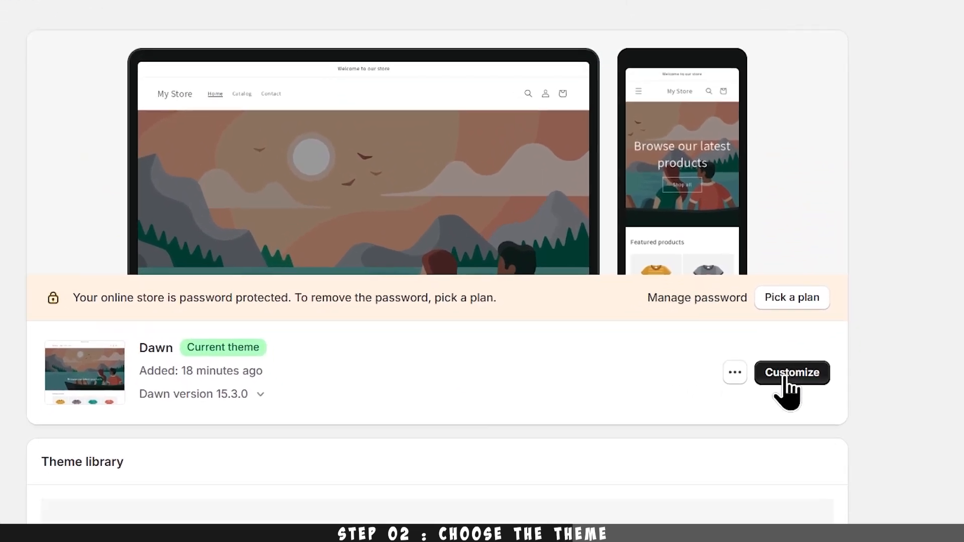
pyautogui.click(781, 440)
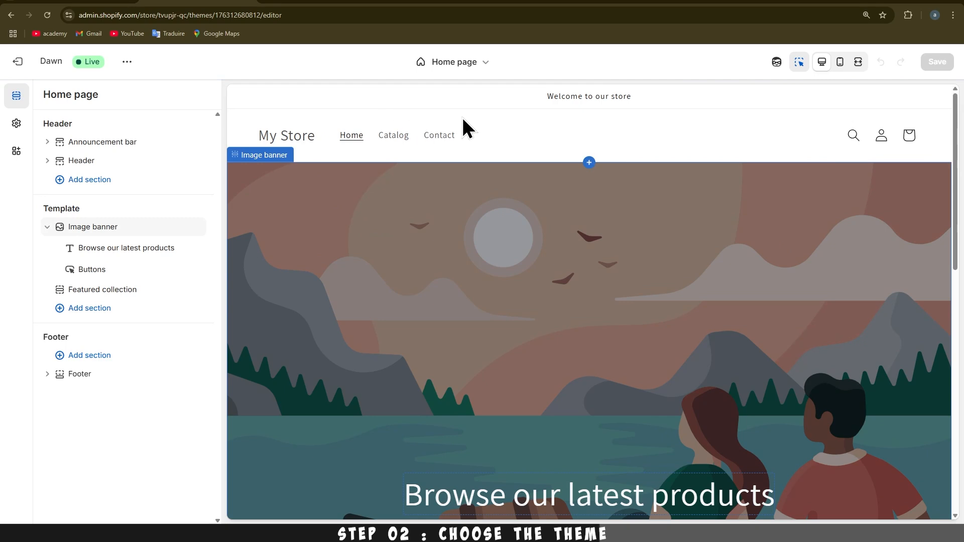
pyautogui.click(444, 64)
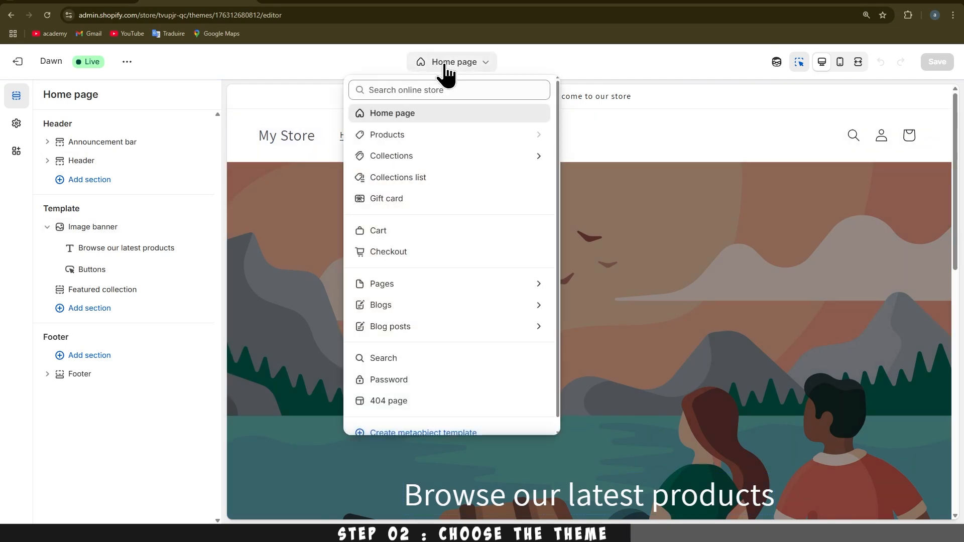
pyautogui.click(445, 64)
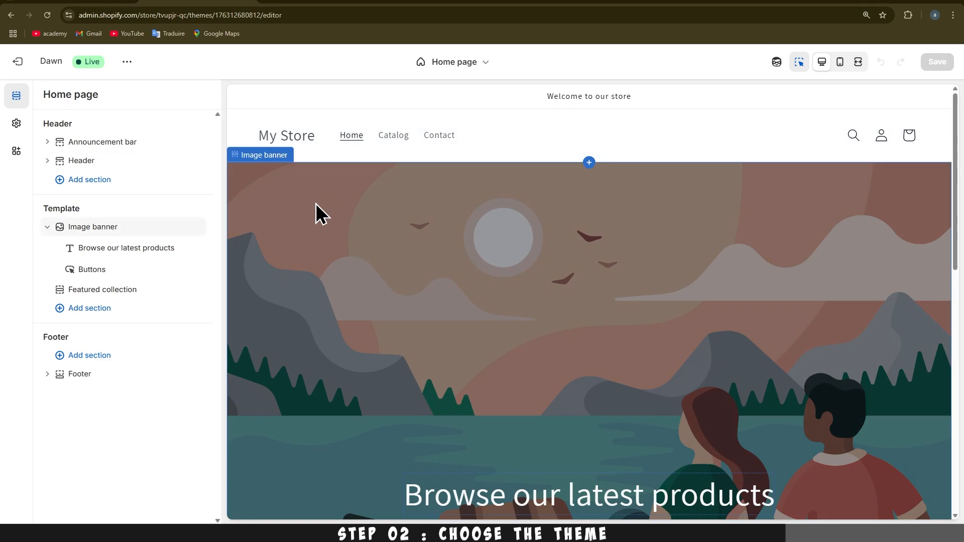
pyautogui.click(337, 154)
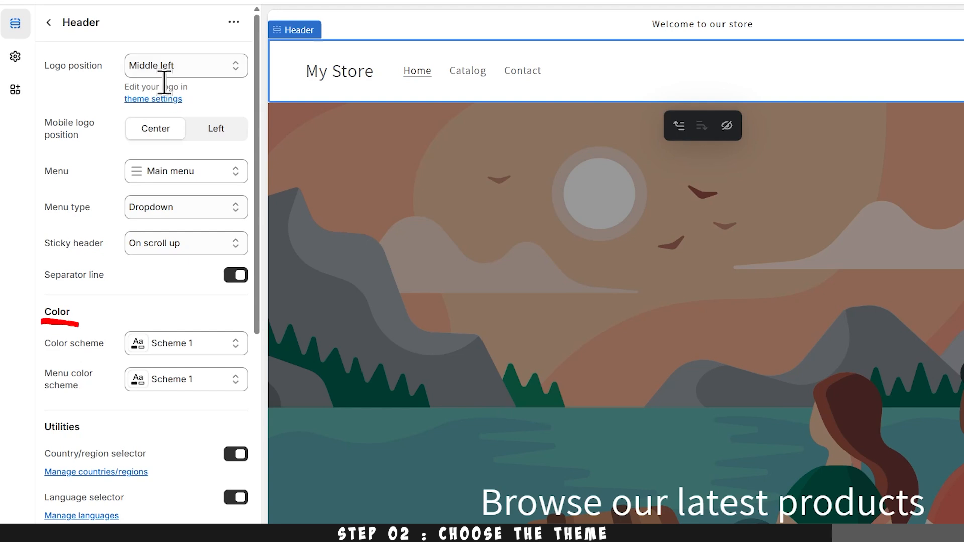
pyautogui.scroll(-6, 166, 128)
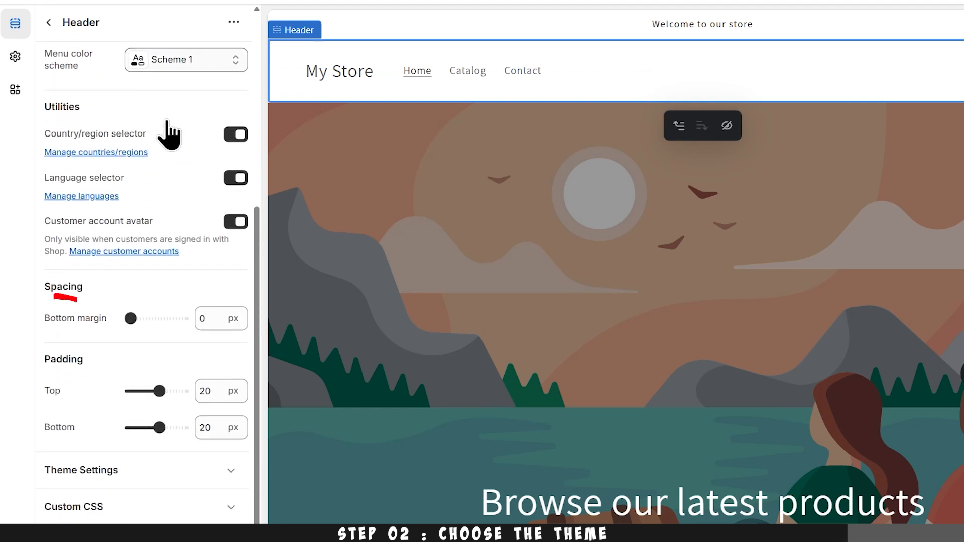
pyautogui.scroll(6, 169, 135)
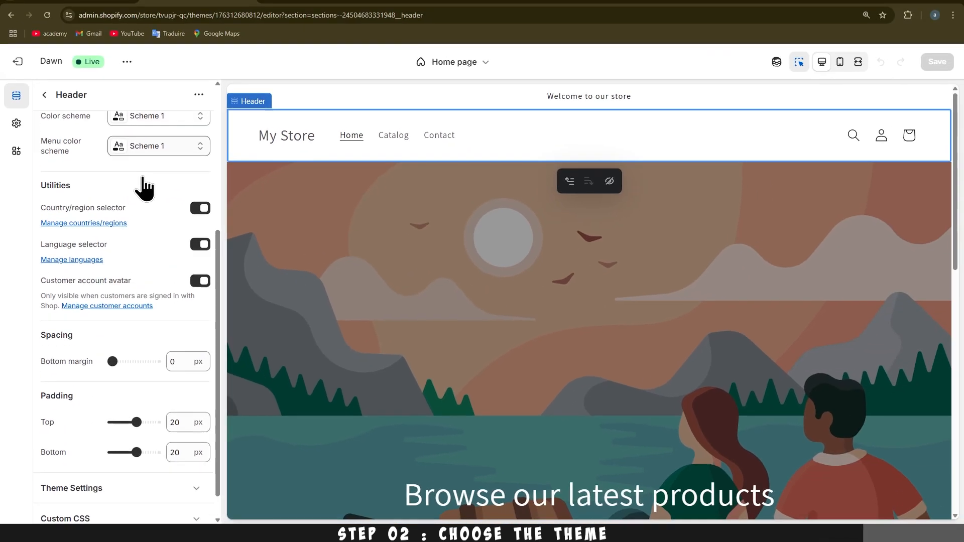
pyautogui.click(44, 97)
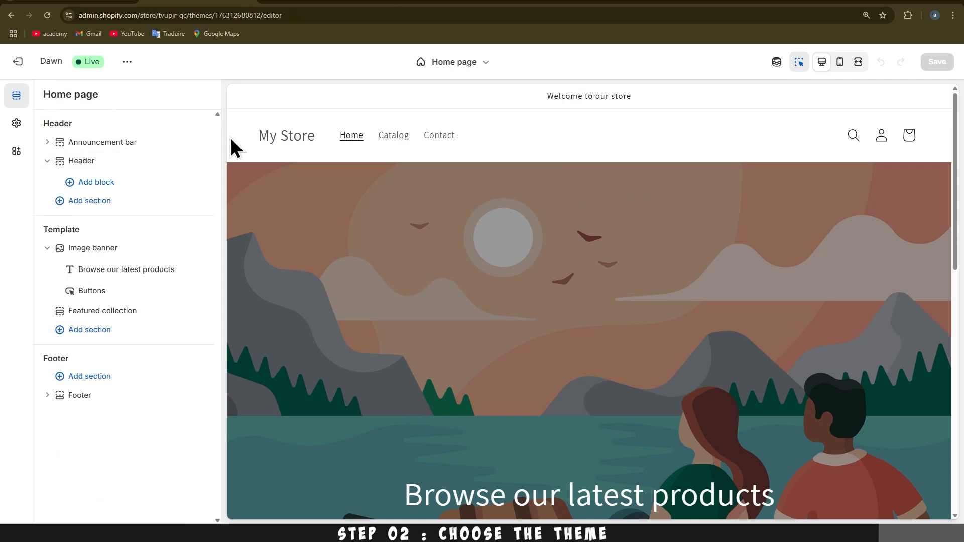
pyautogui.click(326, 215)
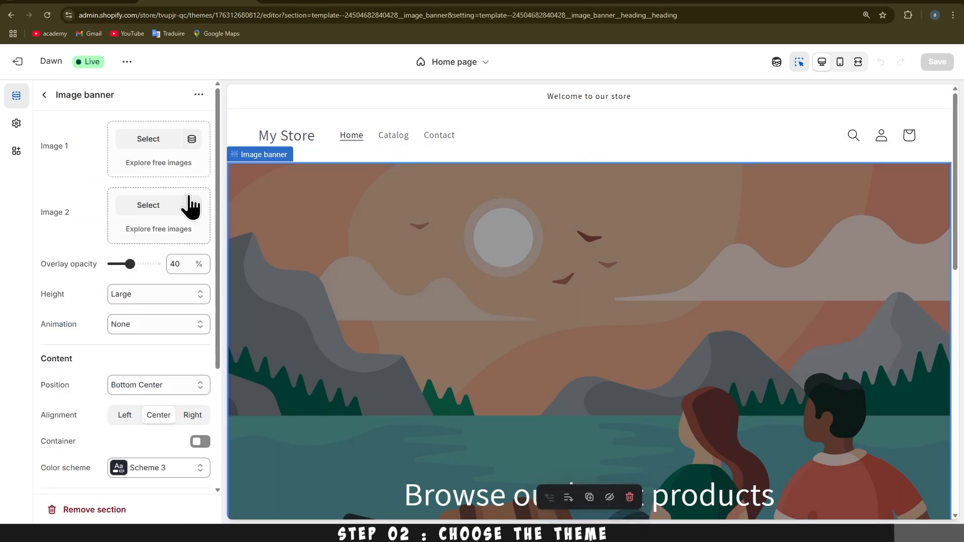
pyautogui.scroll(-4, 140, 178)
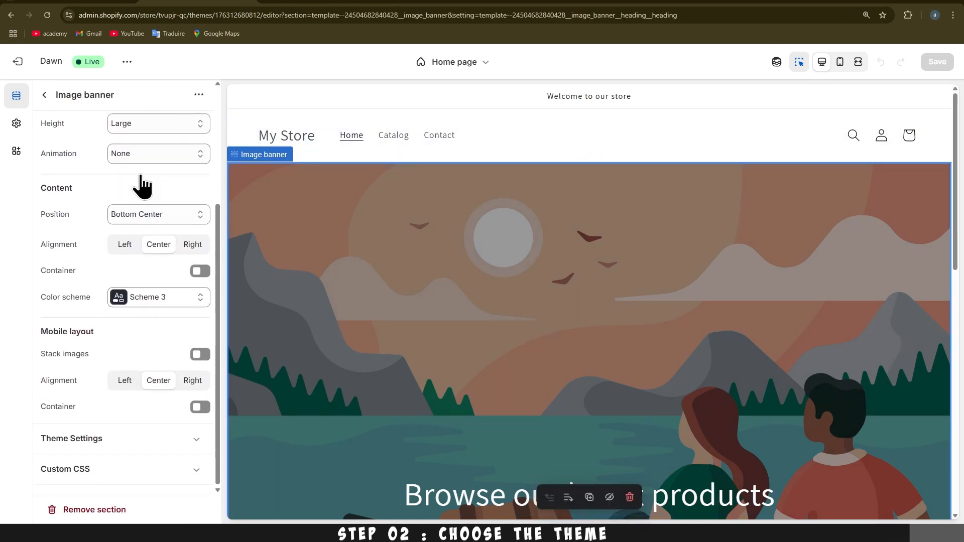
pyautogui.scroll(4, 145, 189)
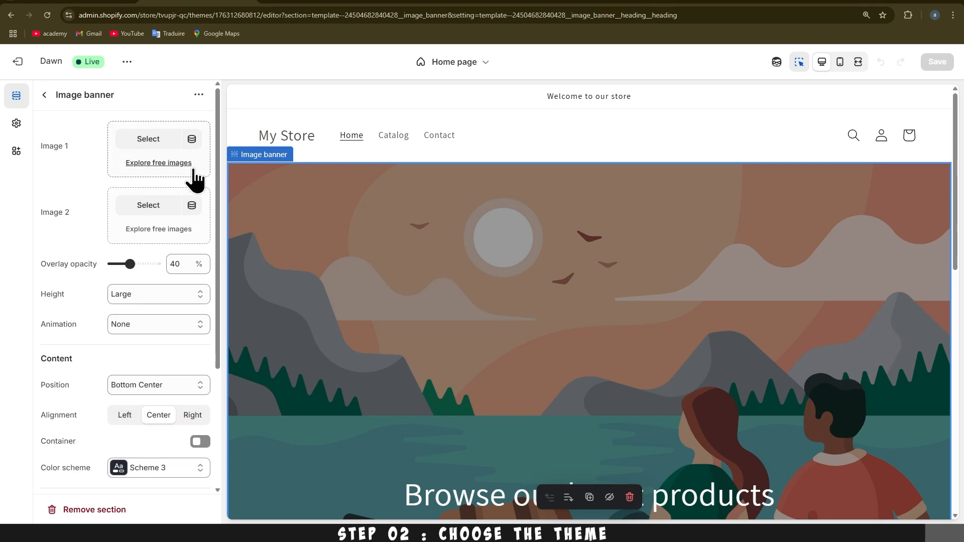
pyautogui.scroll(-6, 341, 194)
pyautogui.scroll(-5, 340, 194)
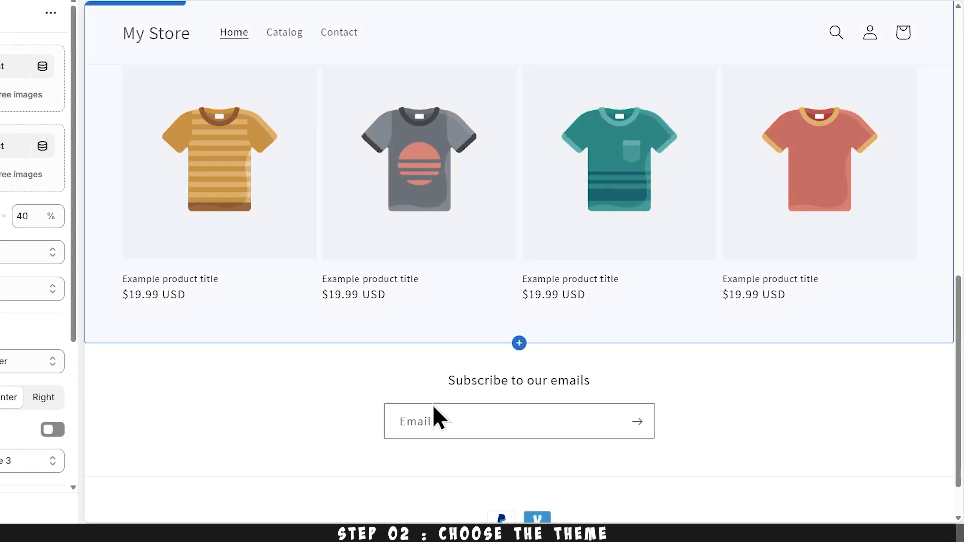
pyautogui.scroll(-1, 513, 462)
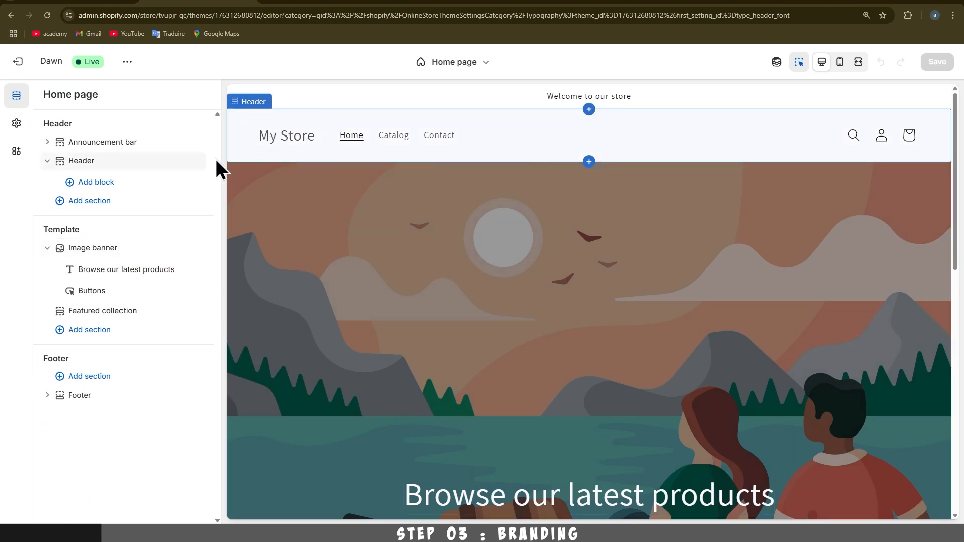
# Step: Set the Watches Premium image as the header logo, 200 px wide
pyautogui.click(16, 124)
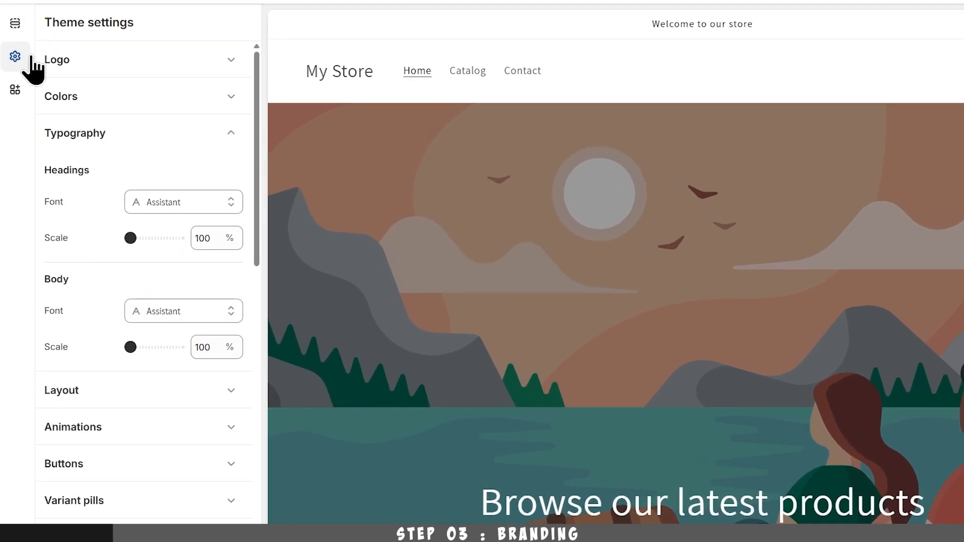
pyautogui.click(105, 62)
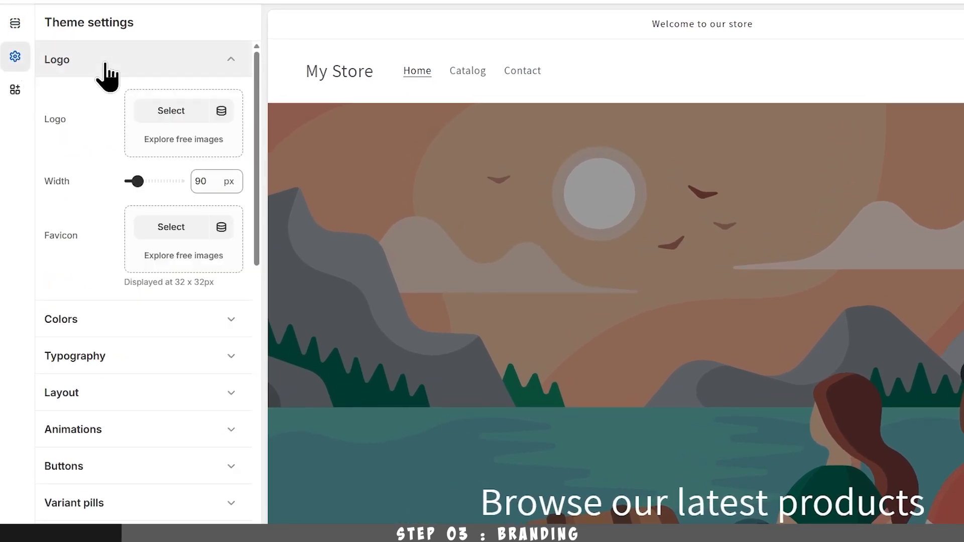
pyautogui.click(160, 110)
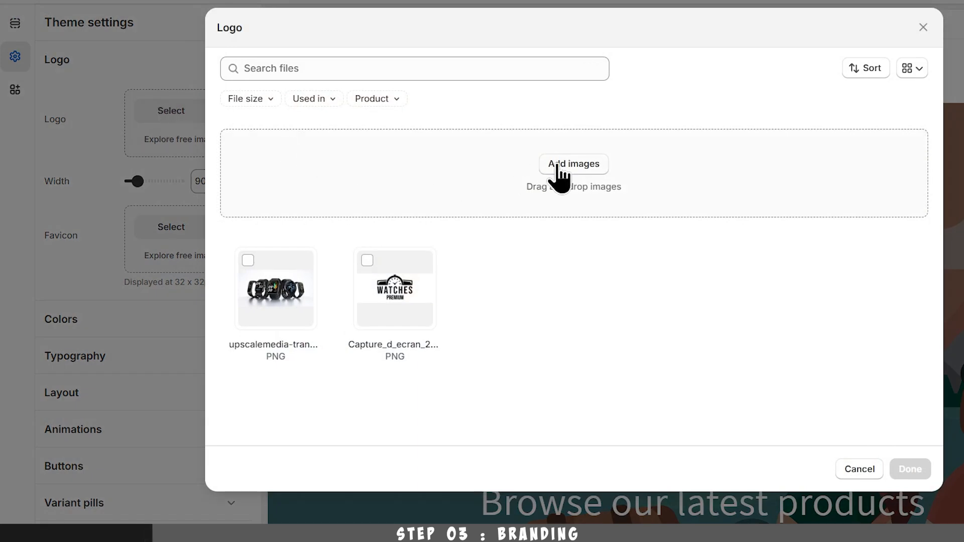
pyautogui.click(371, 264)
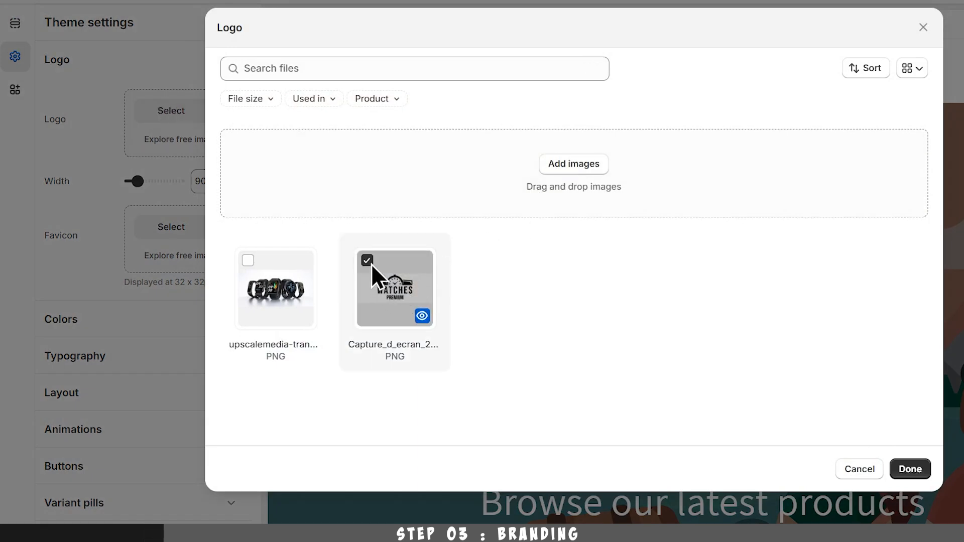
pyautogui.click(910, 469)
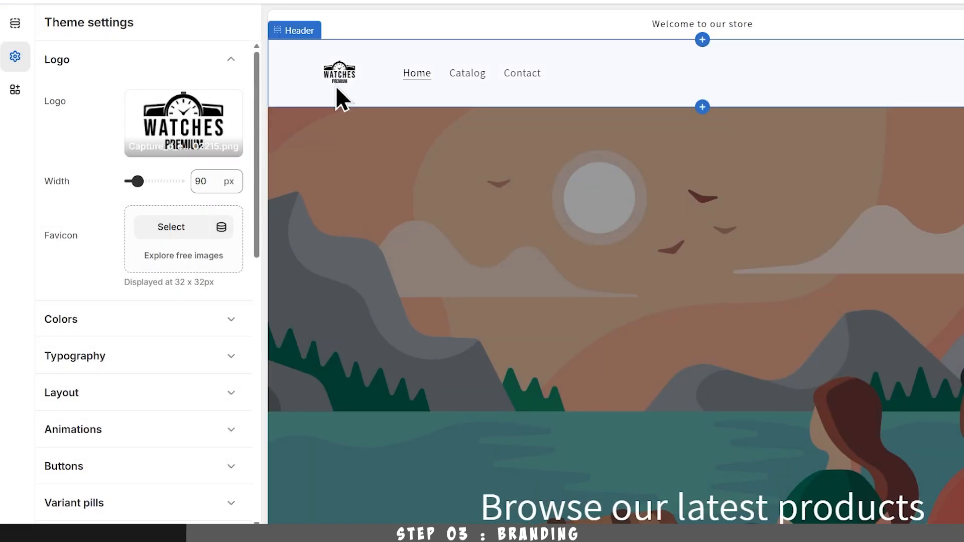
pyautogui.moveTo(140, 182); pyautogui.dragTo(154, 183)
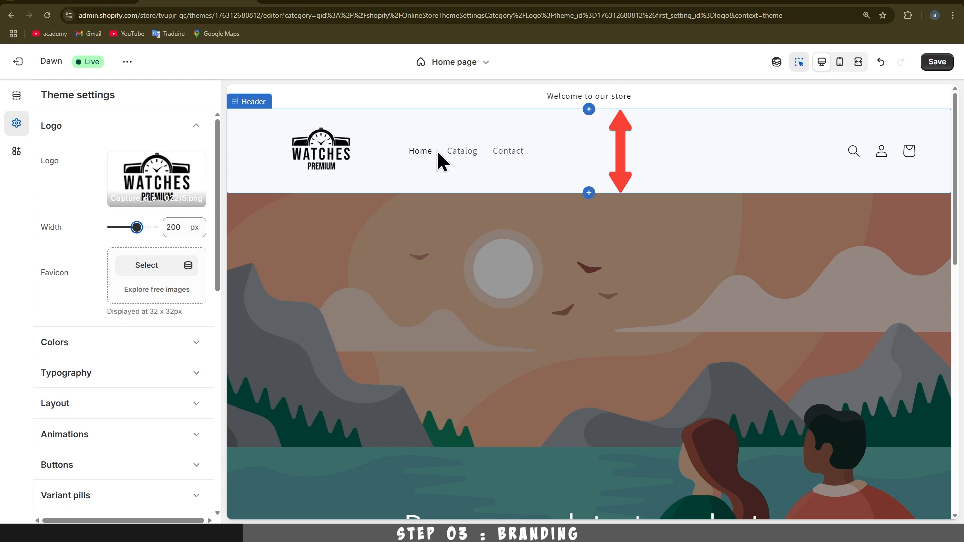
pyautogui.click(488, 122)
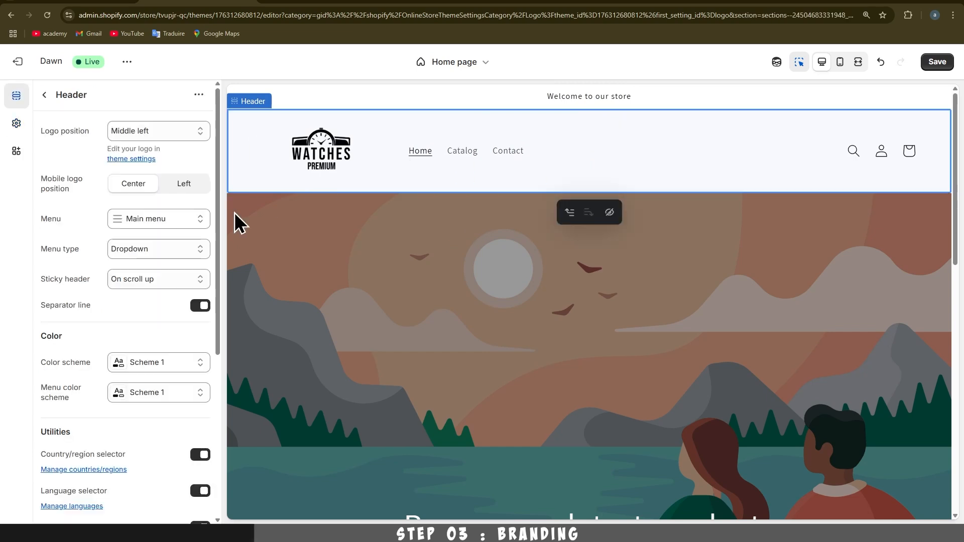
pyautogui.scroll(-5, 158, 225)
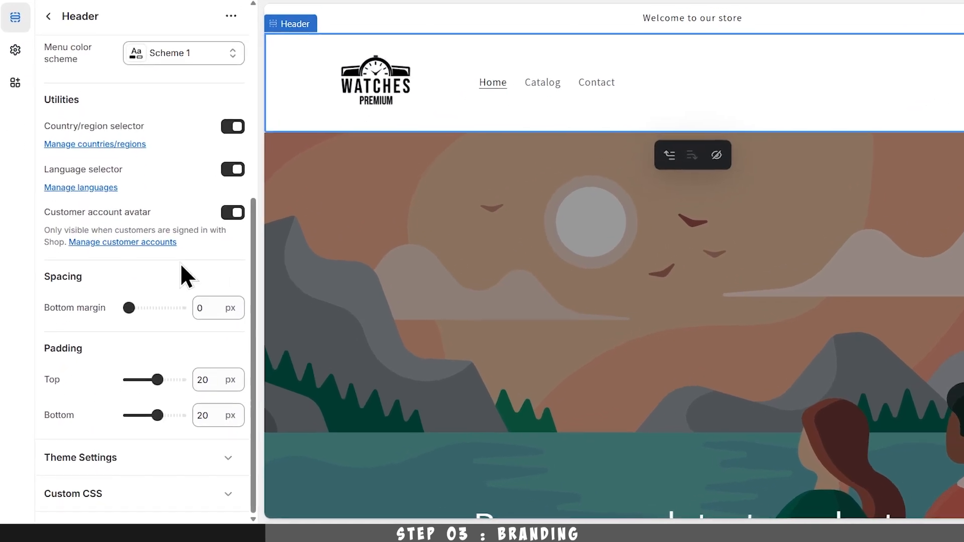
pyautogui.moveTo(138, 400); pyautogui.dragTo(82, 406)
pyautogui.moveTo(158, 414); pyautogui.dragTo(94, 405)
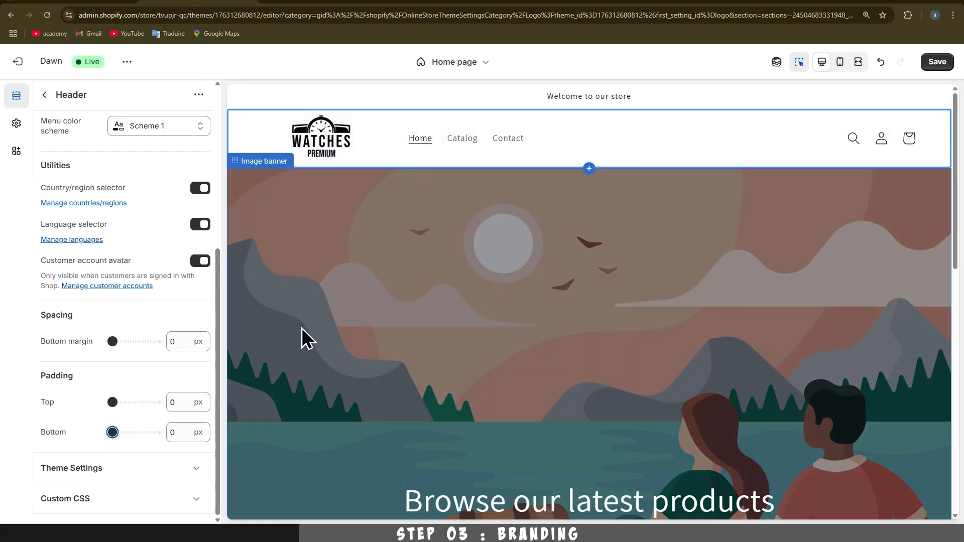
pyautogui.click(509, 330)
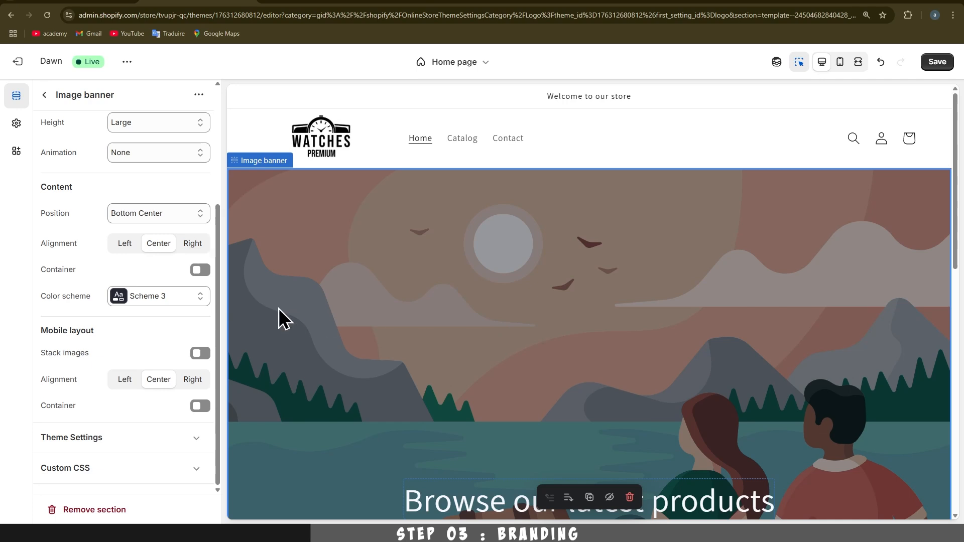
pyautogui.scroll(3, 170, 302)
pyautogui.scroll(1, 167, 296)
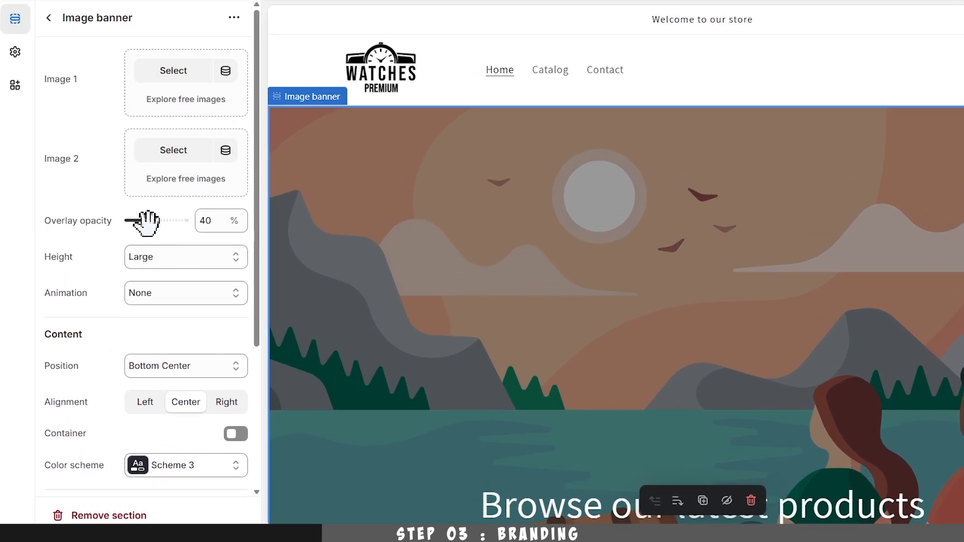
pyautogui.moveTo(145, 221); pyautogui.dragTo(157, 220)
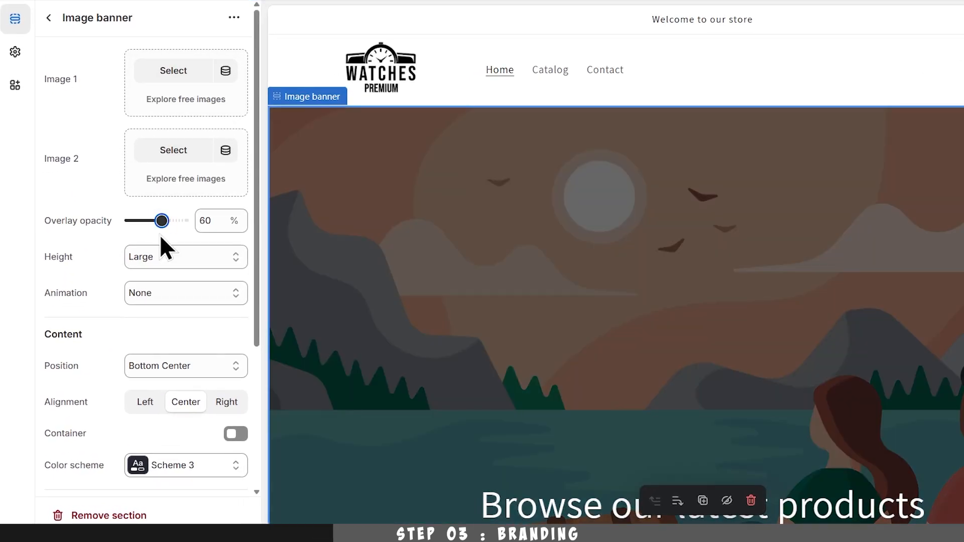
pyautogui.scroll(-3, 156, 227)
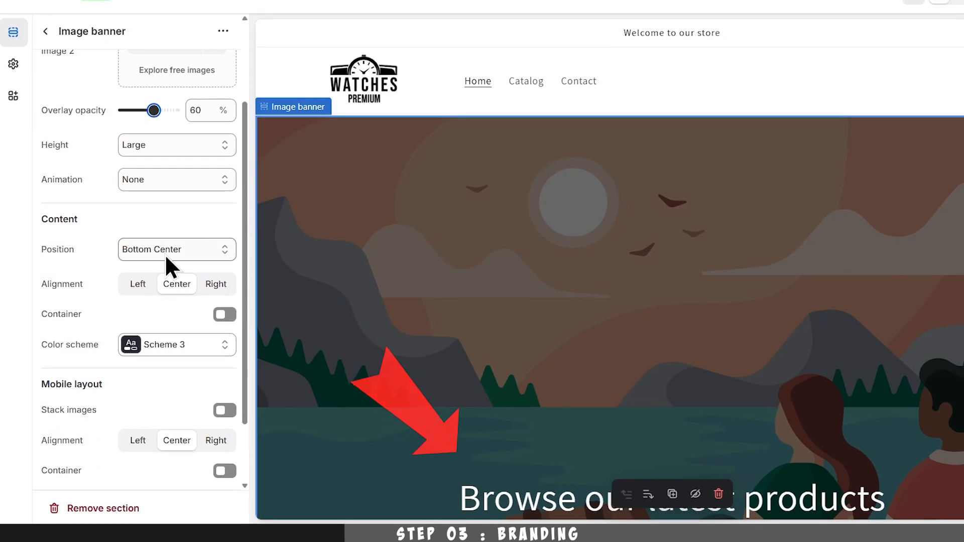
pyautogui.click(164, 251)
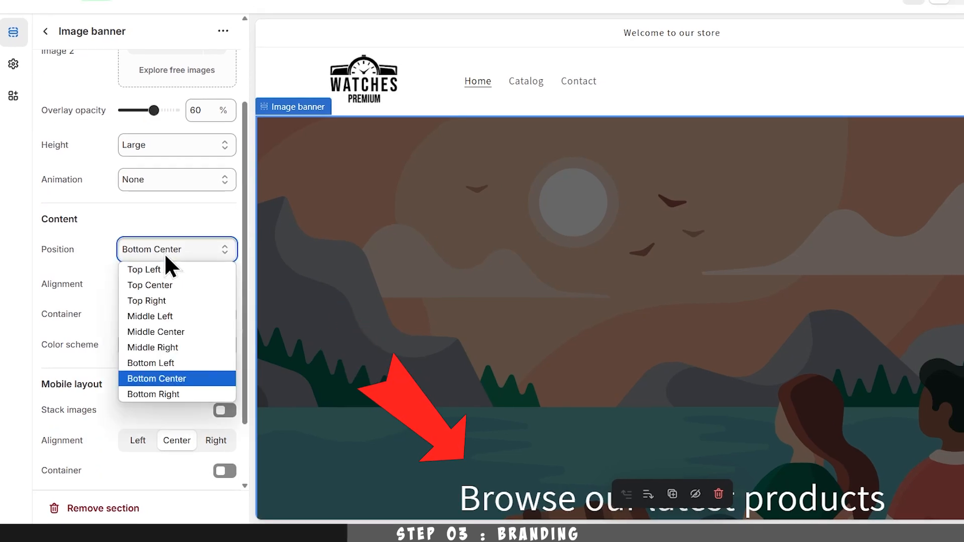
pyautogui.click(174, 285)
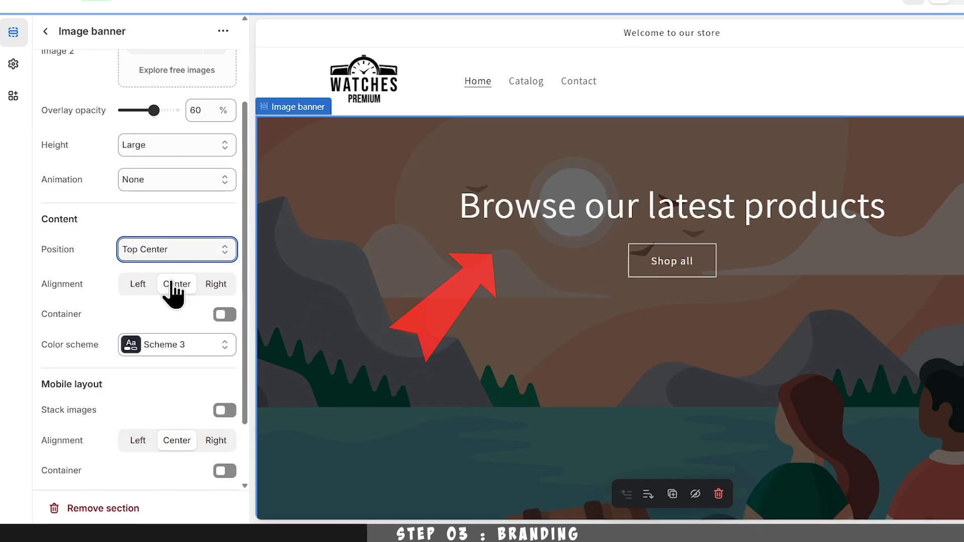
pyautogui.click(172, 254)
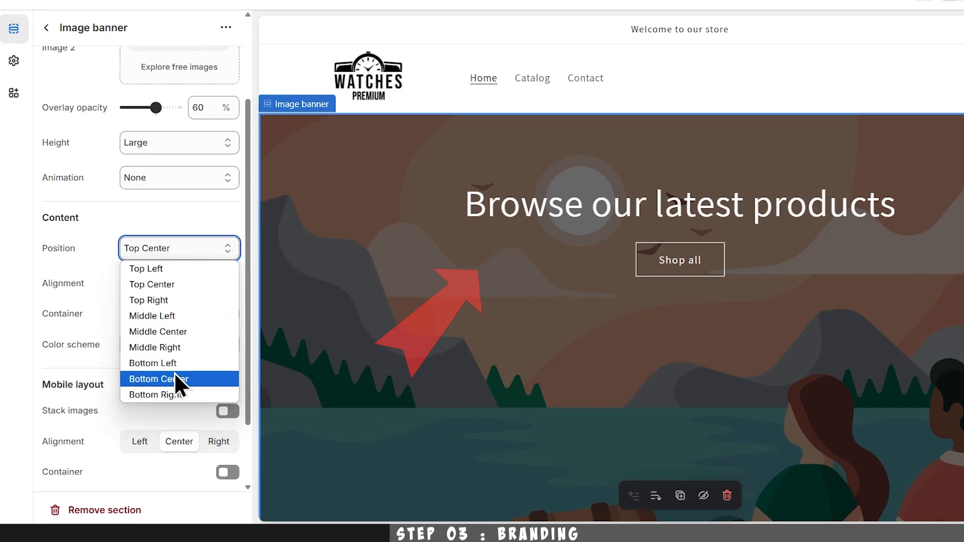
pyautogui.click(174, 376)
pyautogui.scroll(3, 181, 322)
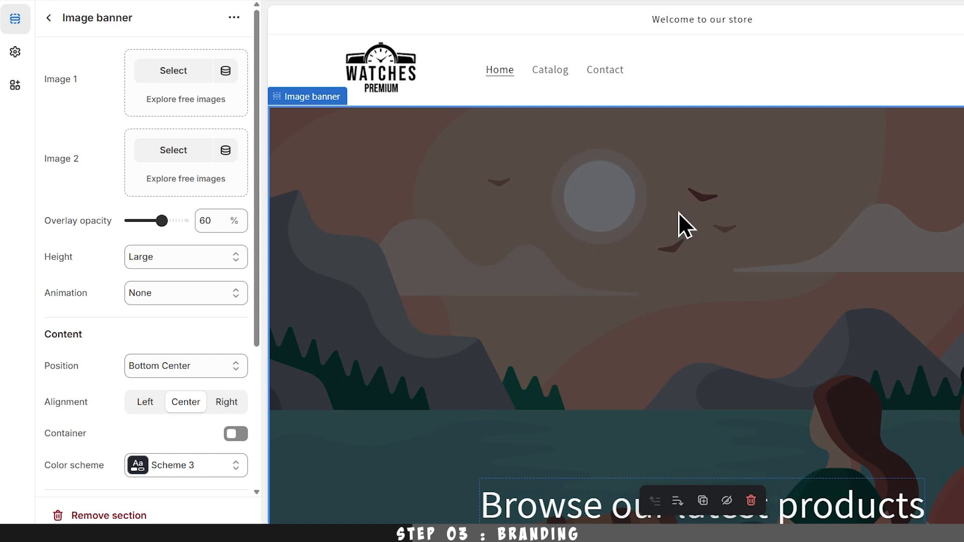
# Step: Use the smartwatches photo as the banner's Image 1
pyautogui.click(183, 73)
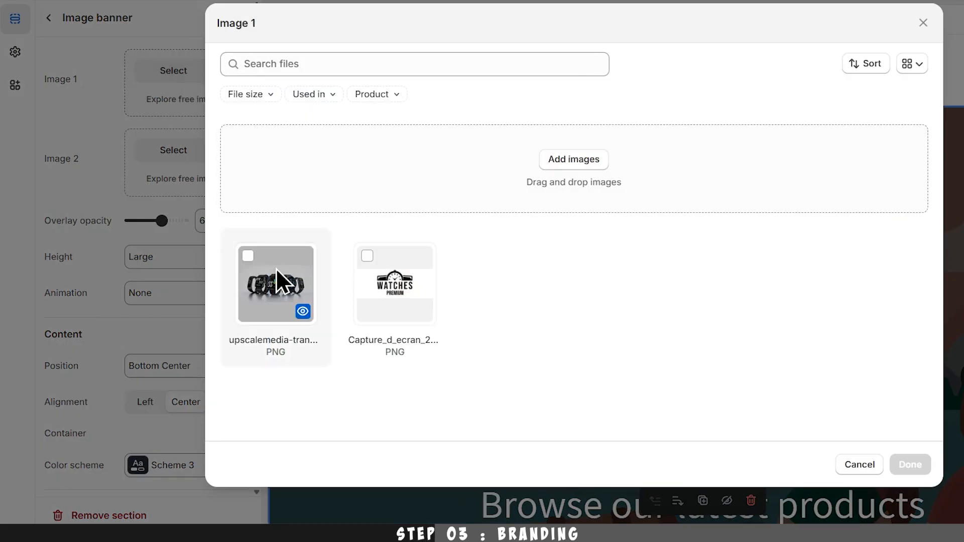
pyautogui.click(248, 256)
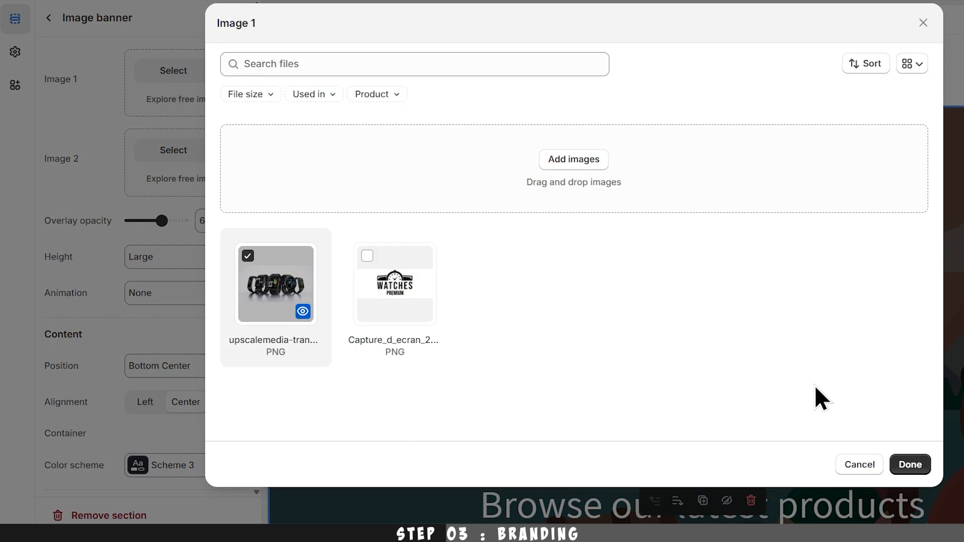
pyautogui.click(911, 465)
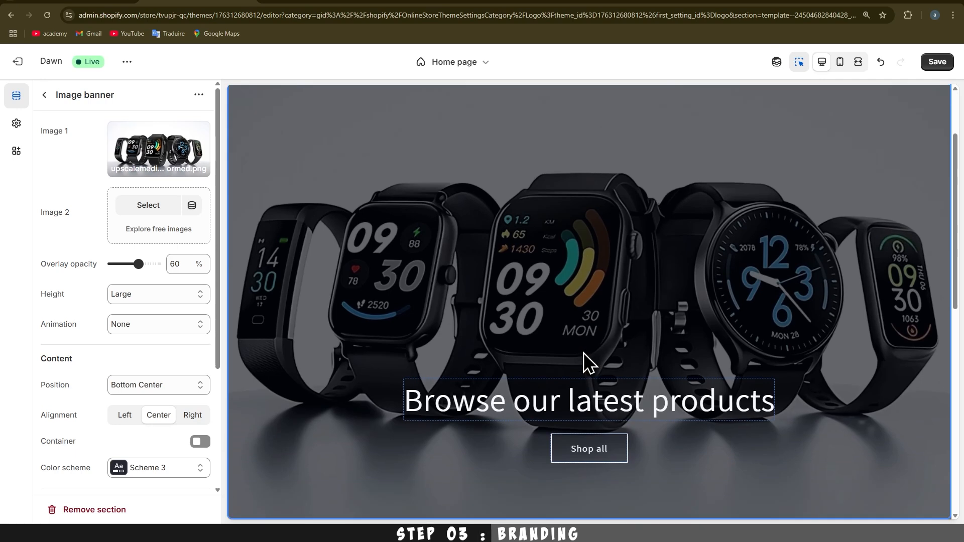
# Step: Change the banner heading to 'Browse our latest Smart Watches', bold, at Large size
pyautogui.click(711, 399)
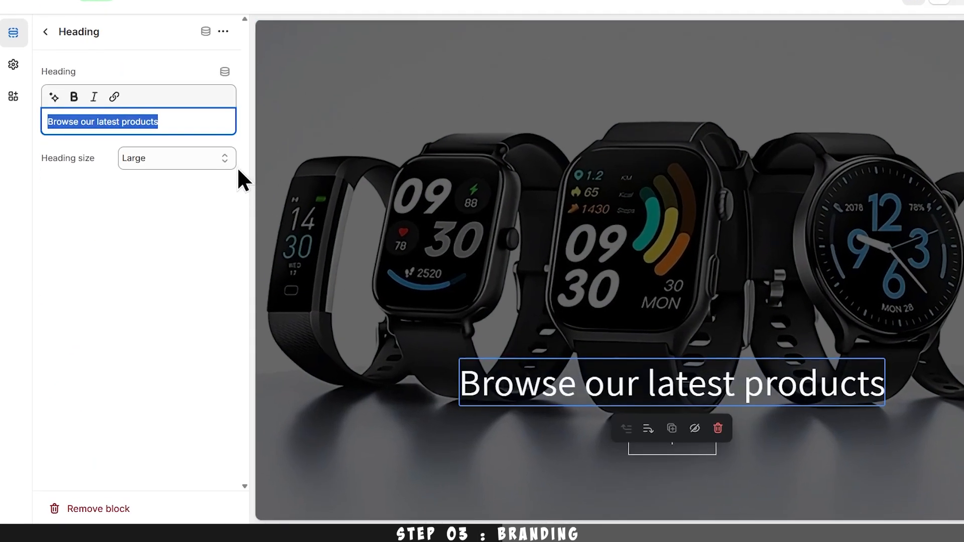
pyautogui.click(176, 122)
pyautogui.hotkey('ctrl', 'BackSpace')
pyautogui.write('Smart Watches')
pyautogui.click(156, 186)
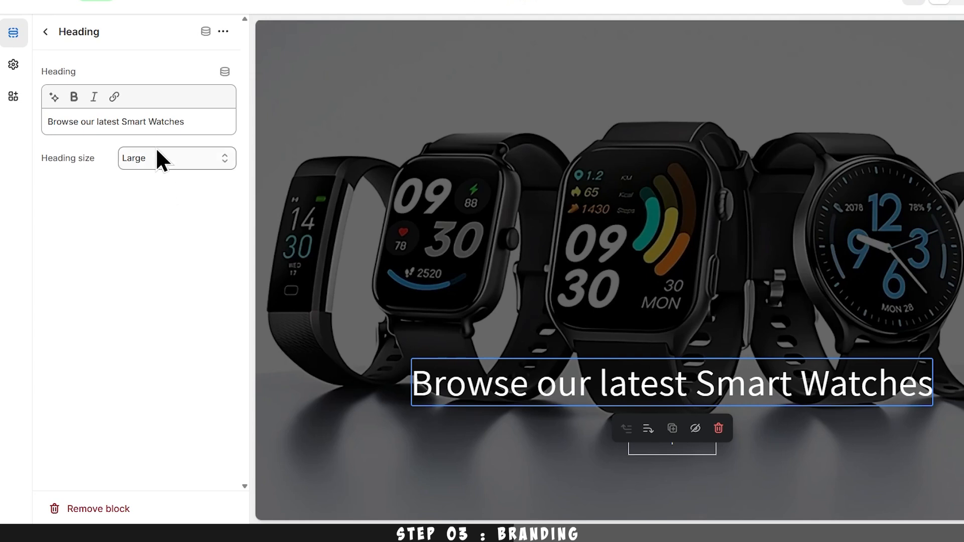
pyautogui.tripleClick(146, 123)
pyautogui.click(74, 97)
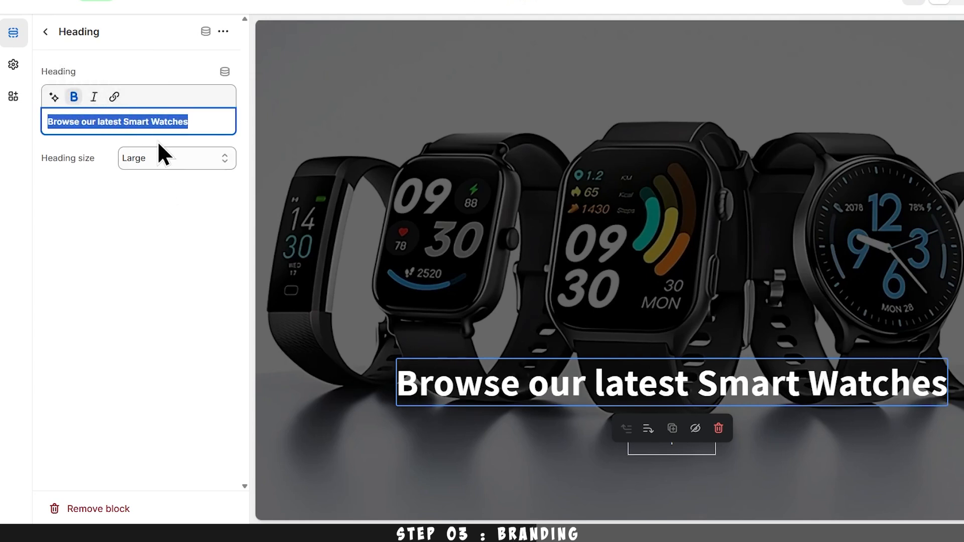
pyautogui.click(167, 153)
pyautogui.click(175, 192)
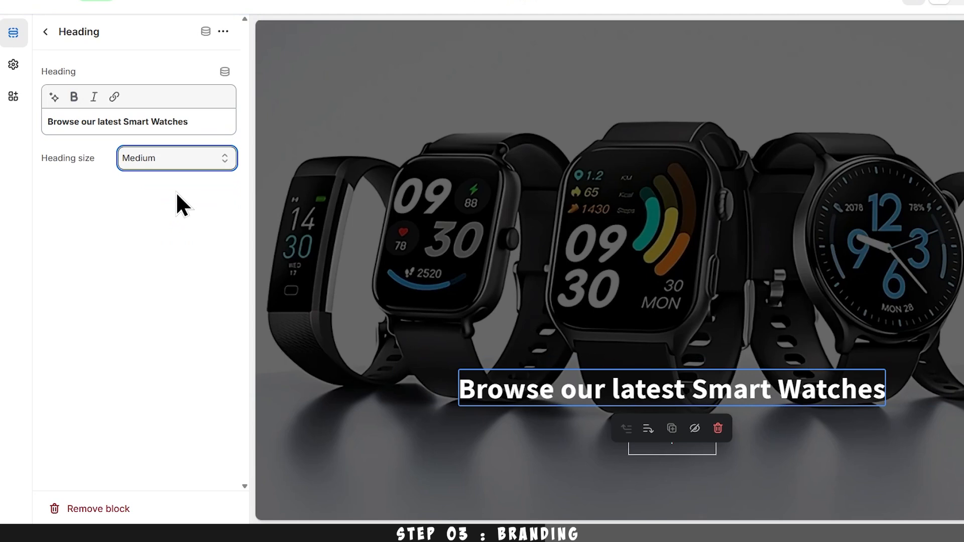
pyautogui.click(172, 161)
pyautogui.click(158, 215)
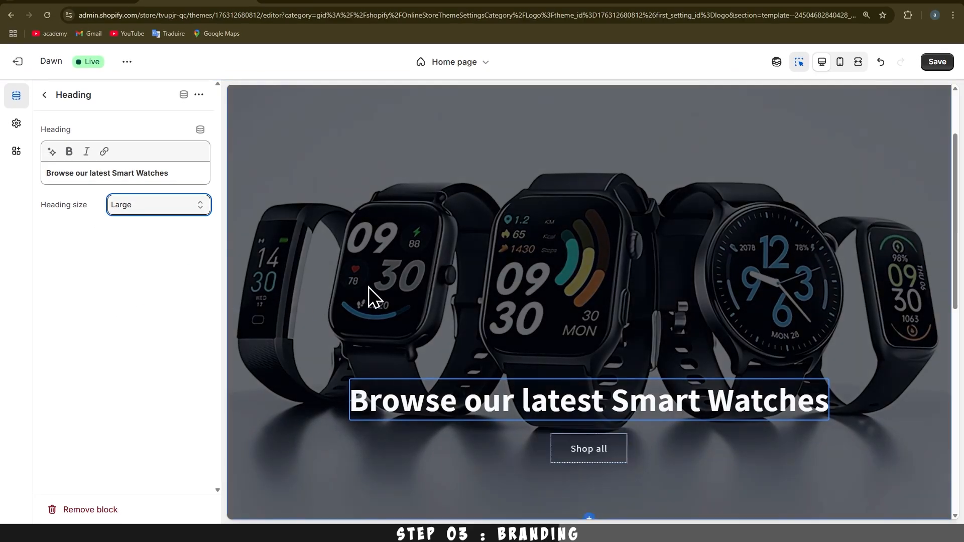
pyautogui.scroll(3, 370, 292)
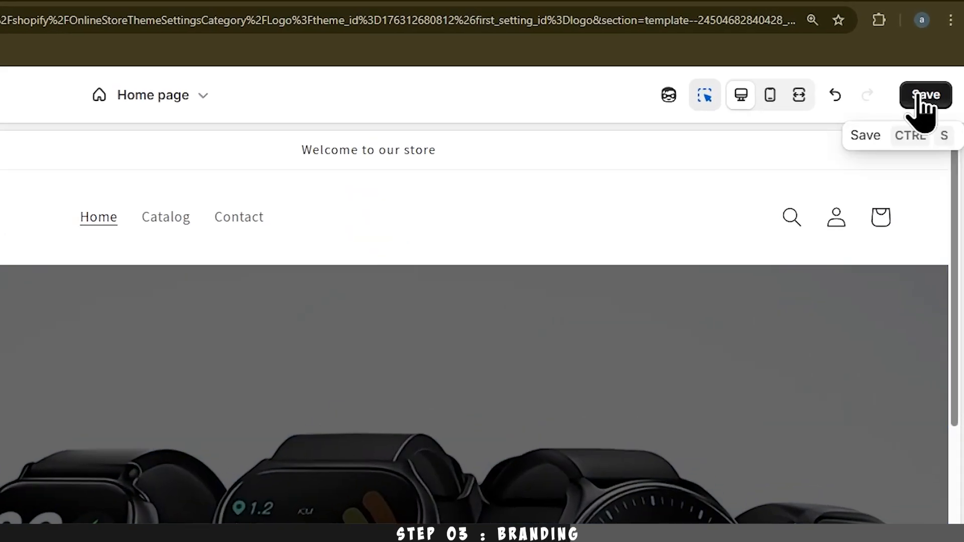
# Step: Save the theme and preview the live storefront showing the new logo and watch banner
pyautogui.click(919, 96)
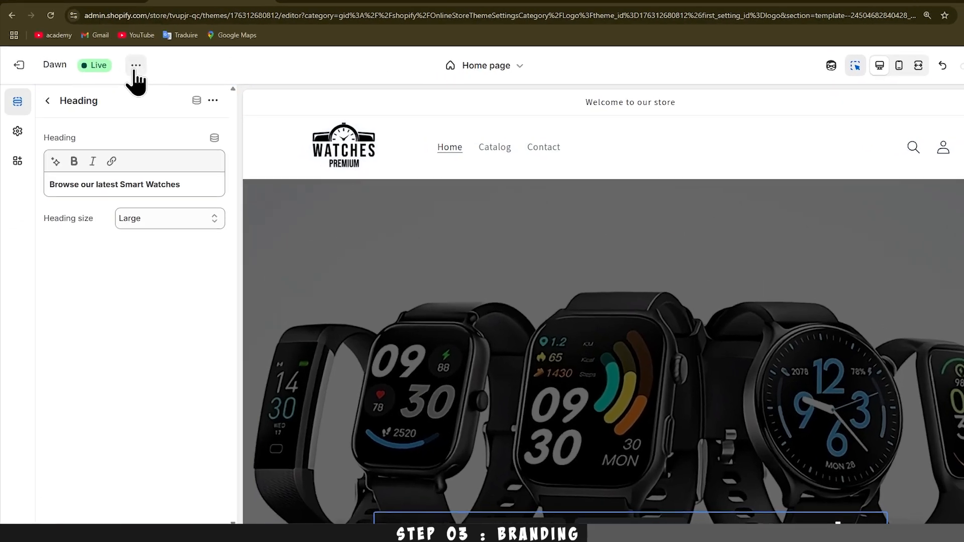
pyautogui.click(127, 61)
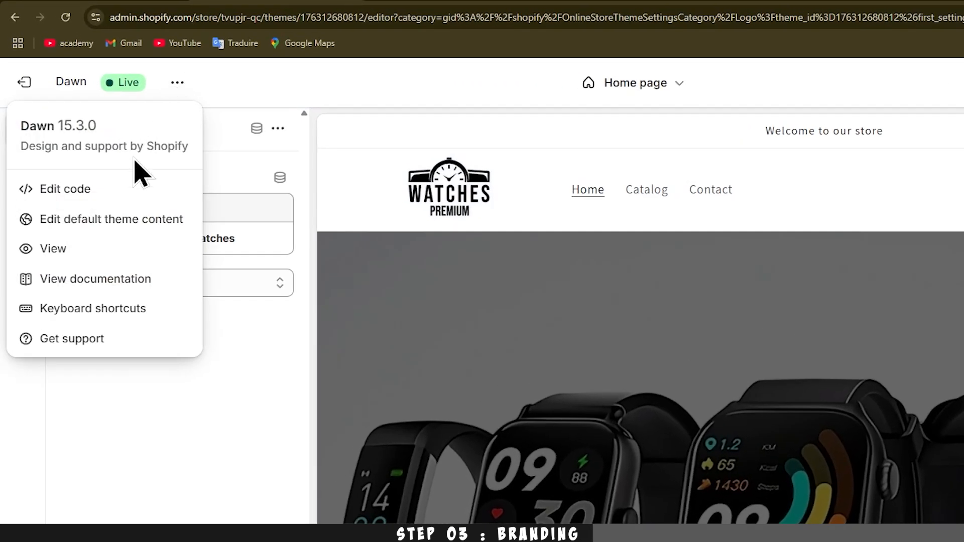
pyautogui.click(77, 257)
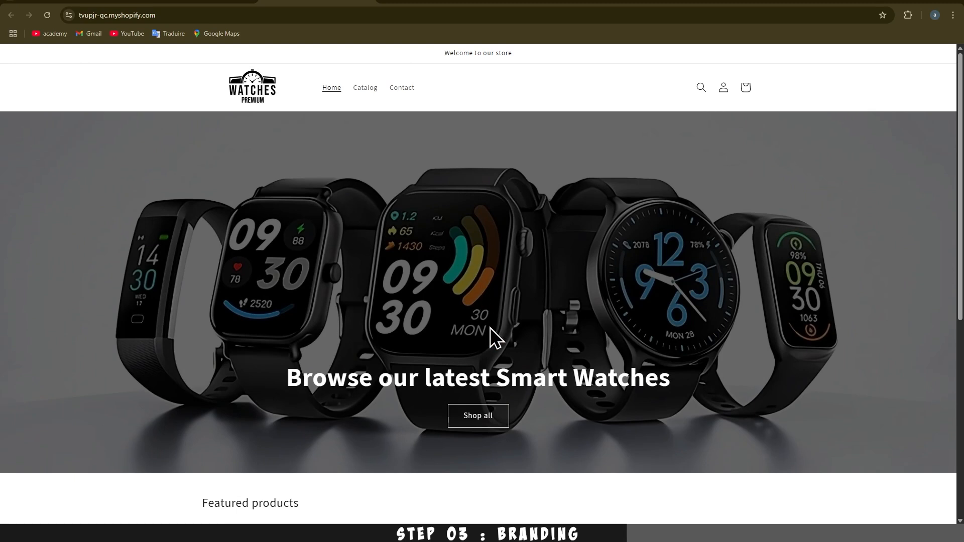
pyautogui.scroll(-4, 490, 327)
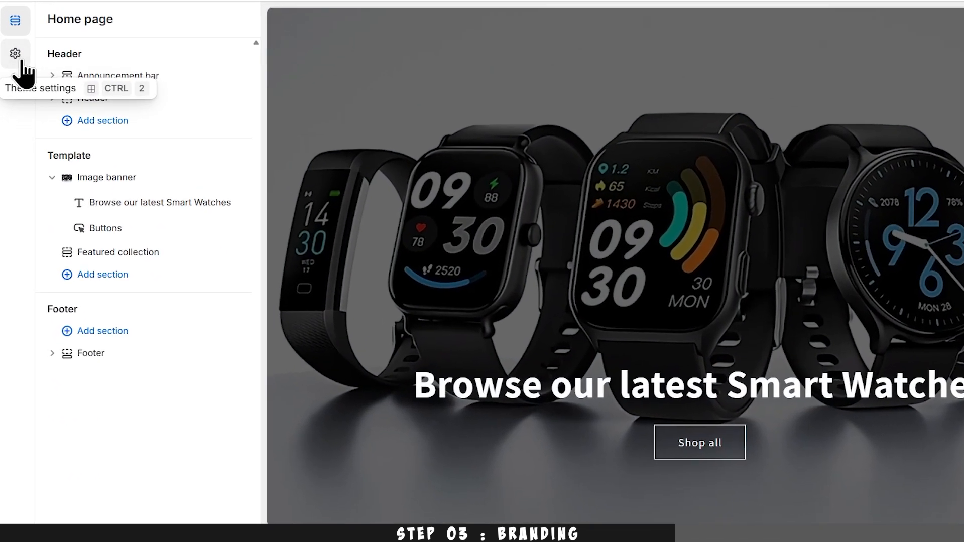
# Step: Add colour Scheme 6 with #DD1D1D red text and a #CC9D22 gold outline button
pyautogui.click(17, 125)
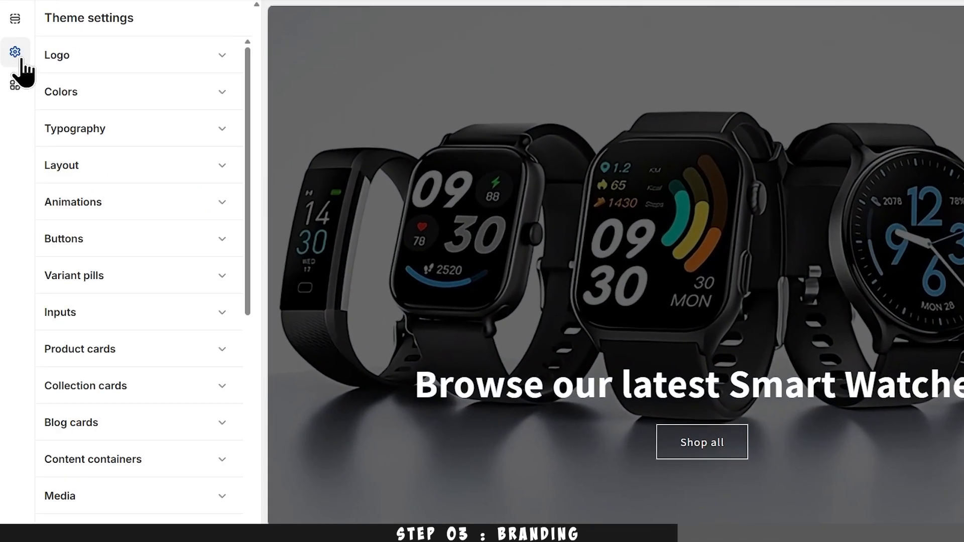
pyautogui.click(72, 91)
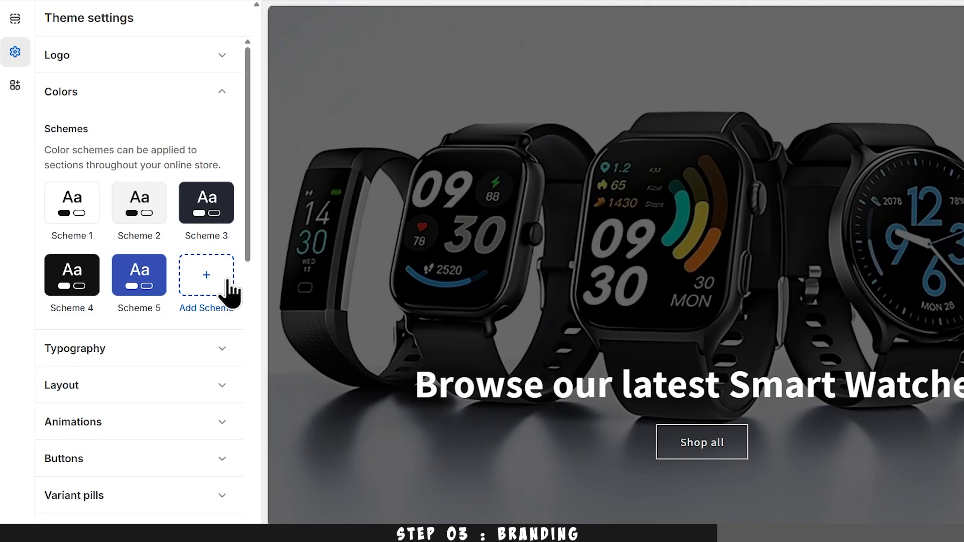
pyautogui.click(213, 287)
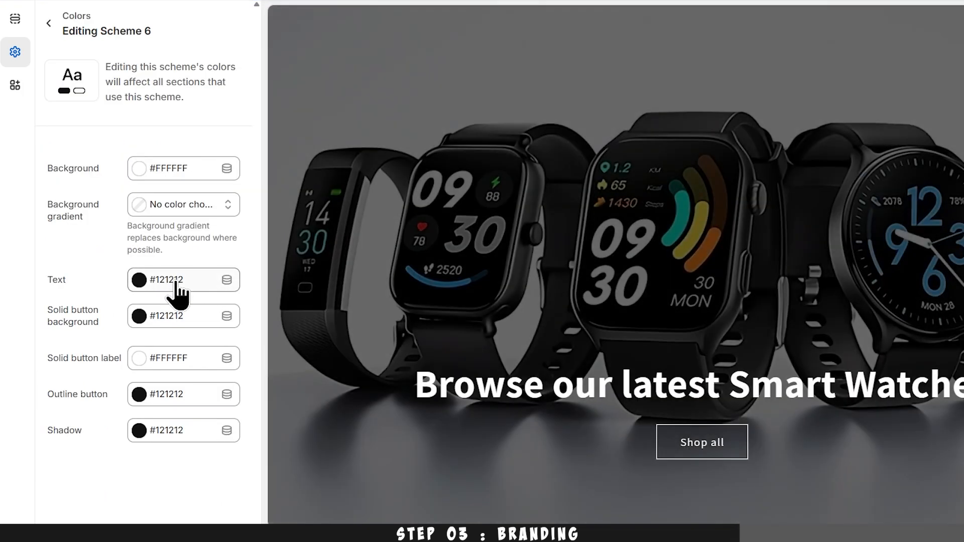
pyautogui.click(177, 285)
pyautogui.click(216, 221)
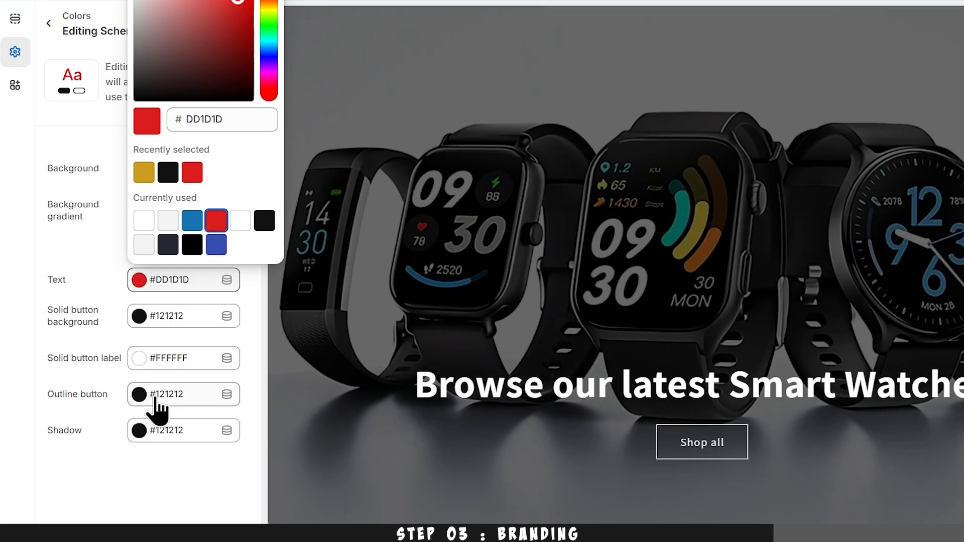
pyautogui.click(156, 401)
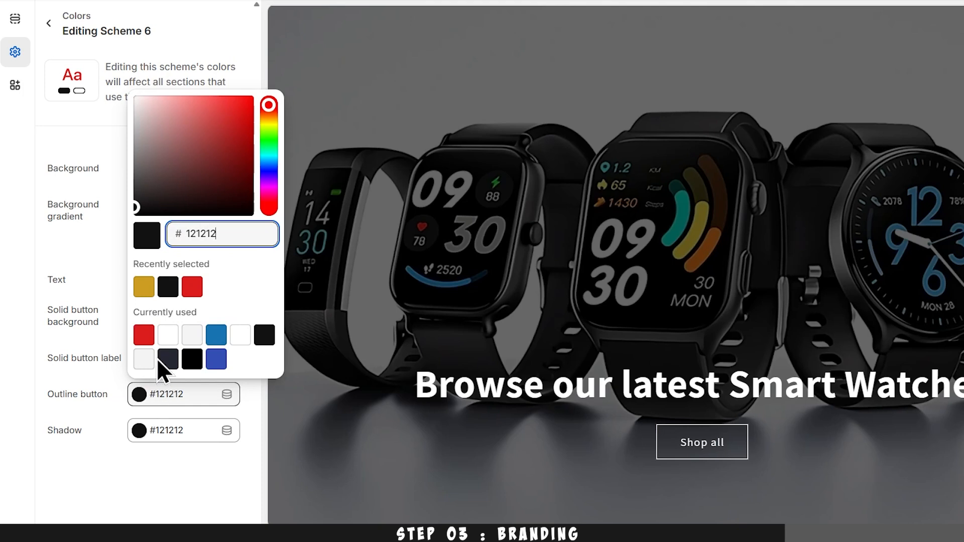
pyautogui.click(145, 290)
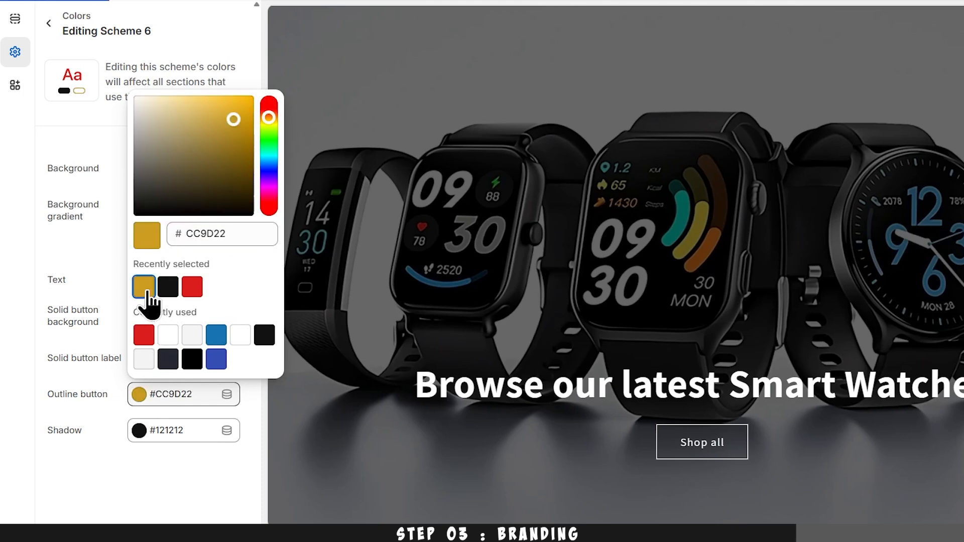
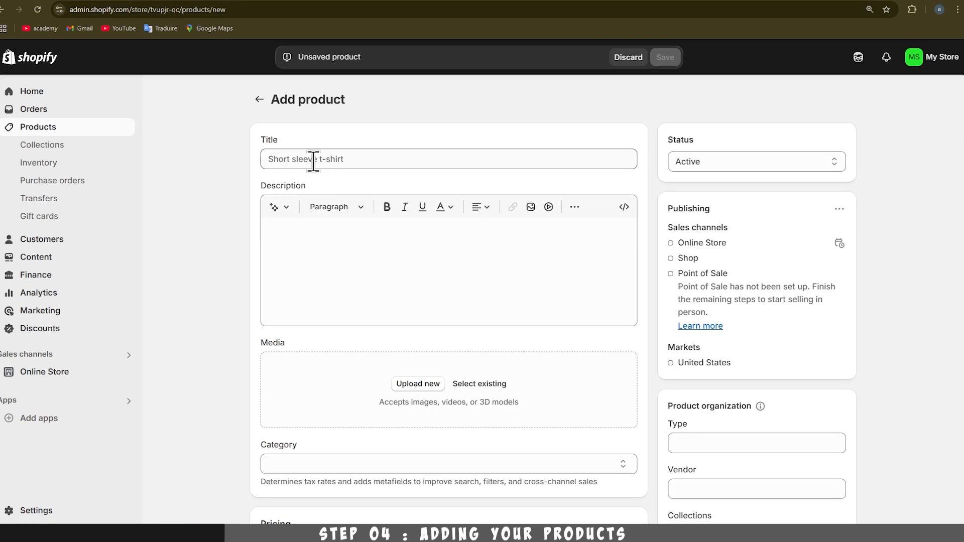
# Step: Title the product 'Titan Blaze Watch' and strip the bullets from the four description lines
pyautogui.click(313, 161)
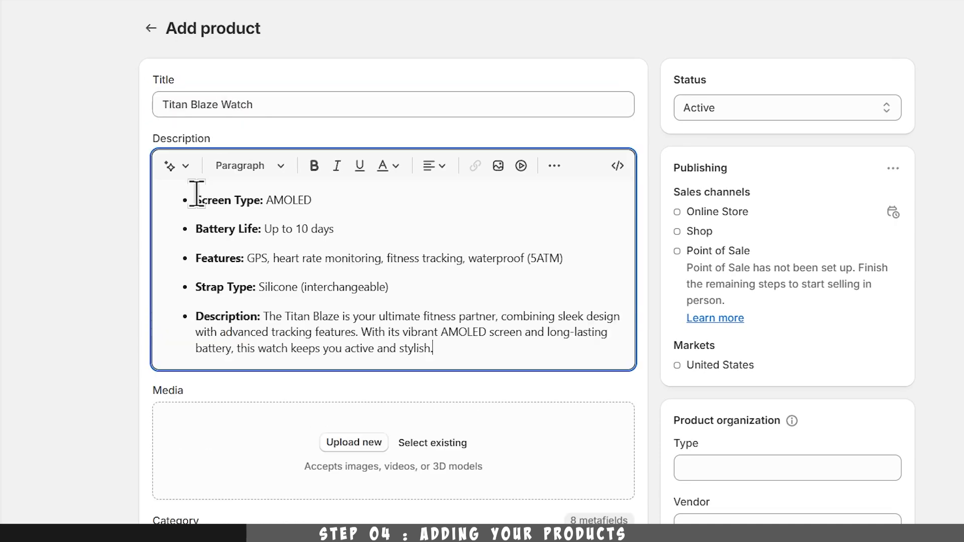
pyautogui.click(196, 194)
pyautogui.press('BackSpace')
pyautogui.press('BackSpace')
pyautogui.press('Down')
pyautogui.press('BackSpace')
pyautogui.press('Down')
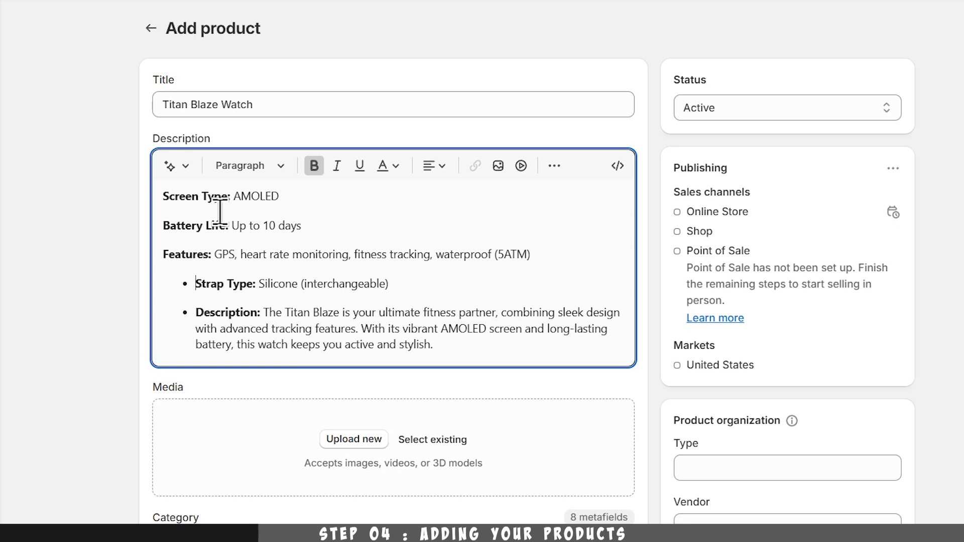
pyautogui.press('BackSpace')
pyautogui.press('Down')
pyautogui.press('BackSpace')
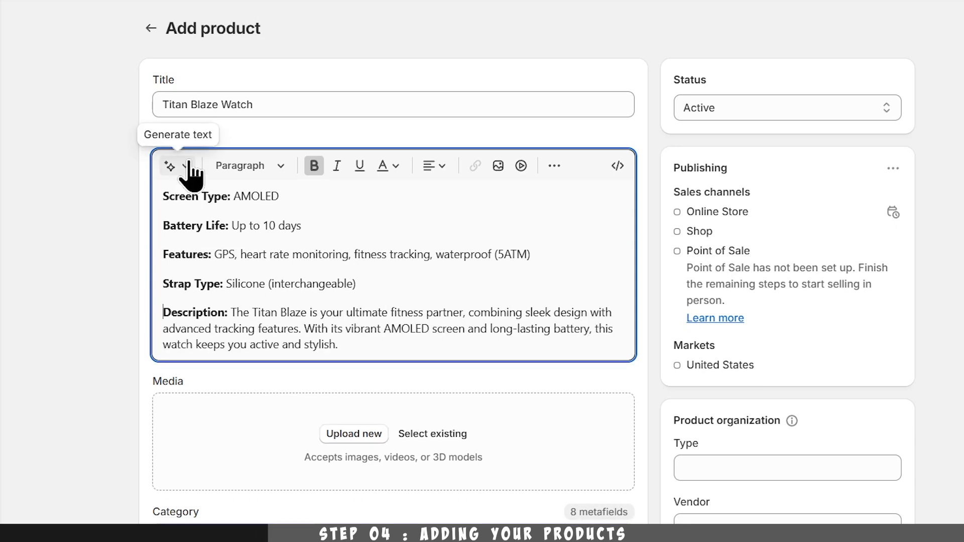
# Step: Dismiss the AI description generator without generating, and bring up the existing-files image picker
pyautogui.click(180, 168)
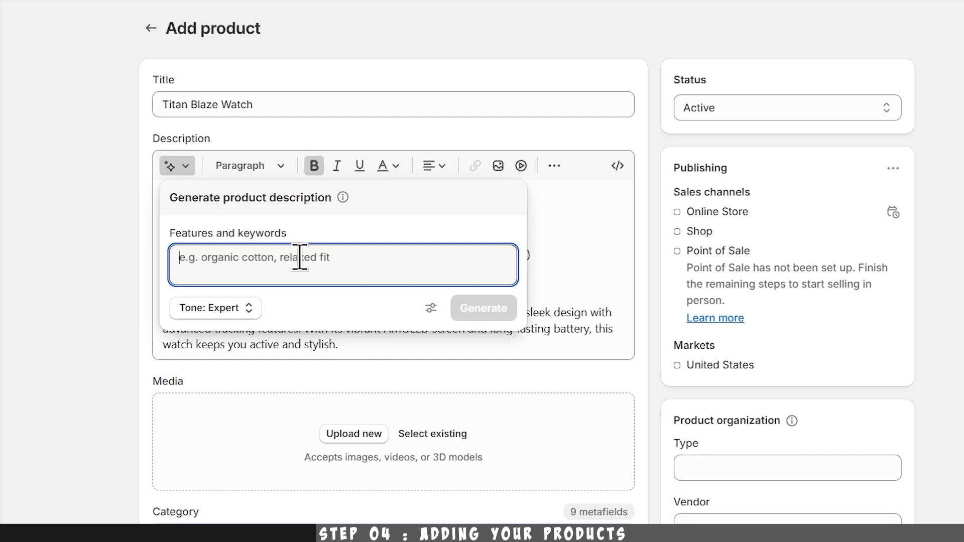
pyautogui.click(182, 169)
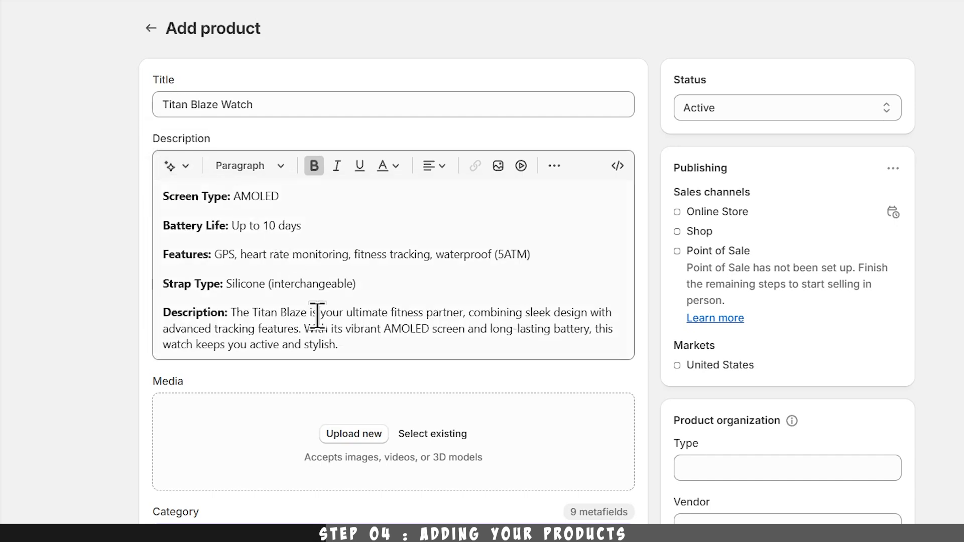
pyautogui.click(425, 436)
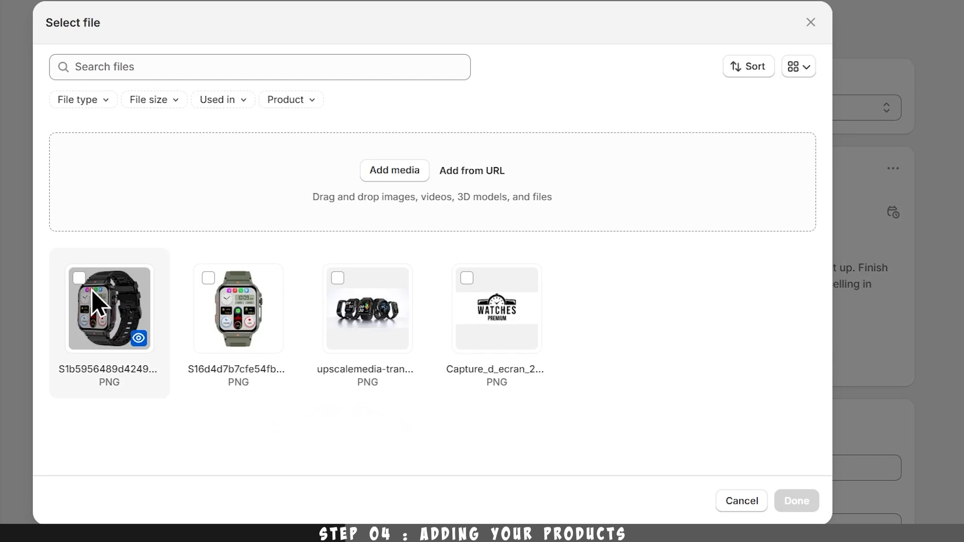
# Step: Attach the black smartwatch photo from existing files as the product's media
pyautogui.click(84, 297)
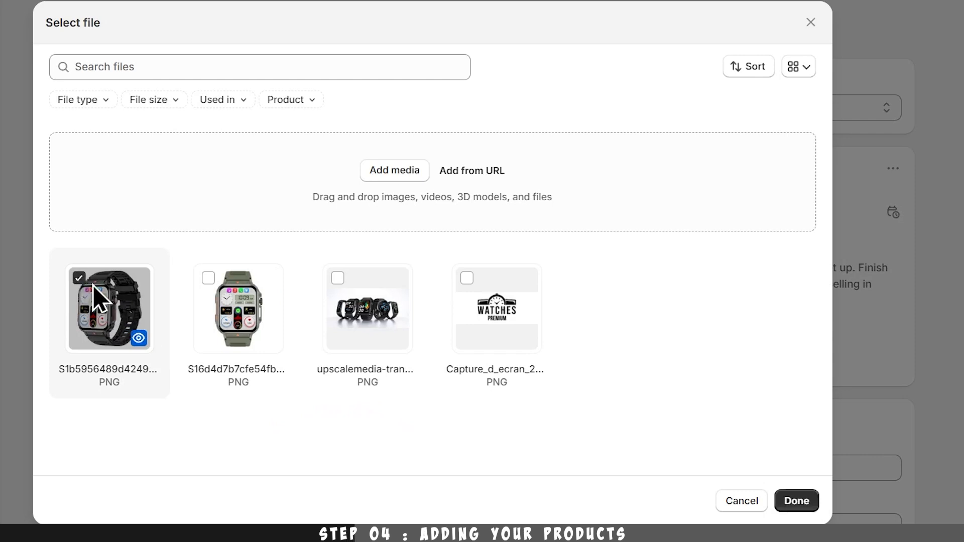
pyautogui.click(788, 501)
pyautogui.scroll(-4, 258, 347)
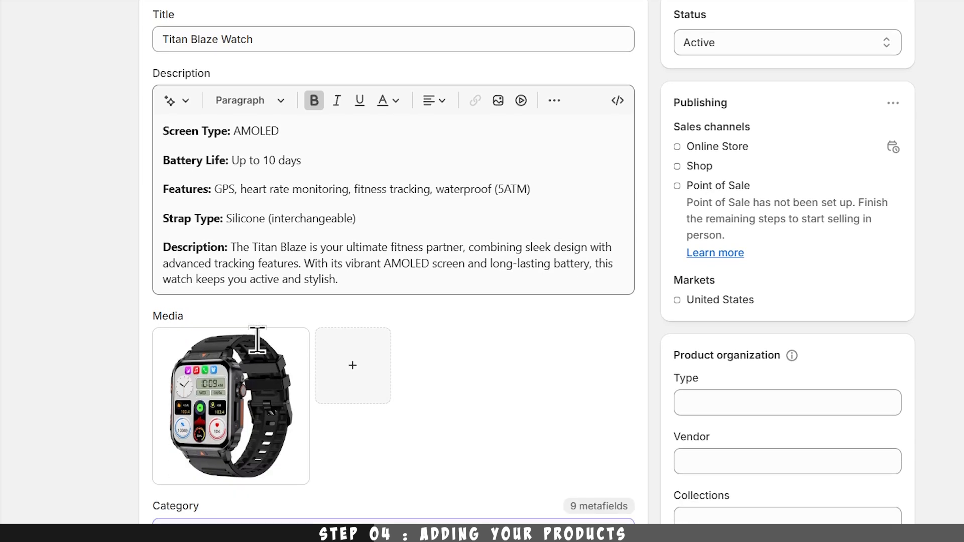
pyautogui.scroll(-1, 270, 372)
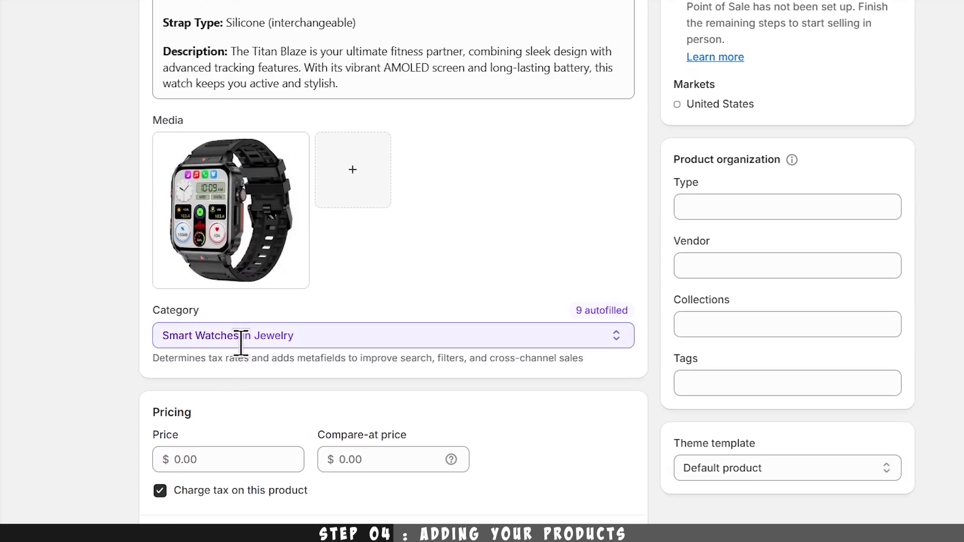
pyautogui.scroll(-2, 277, 343)
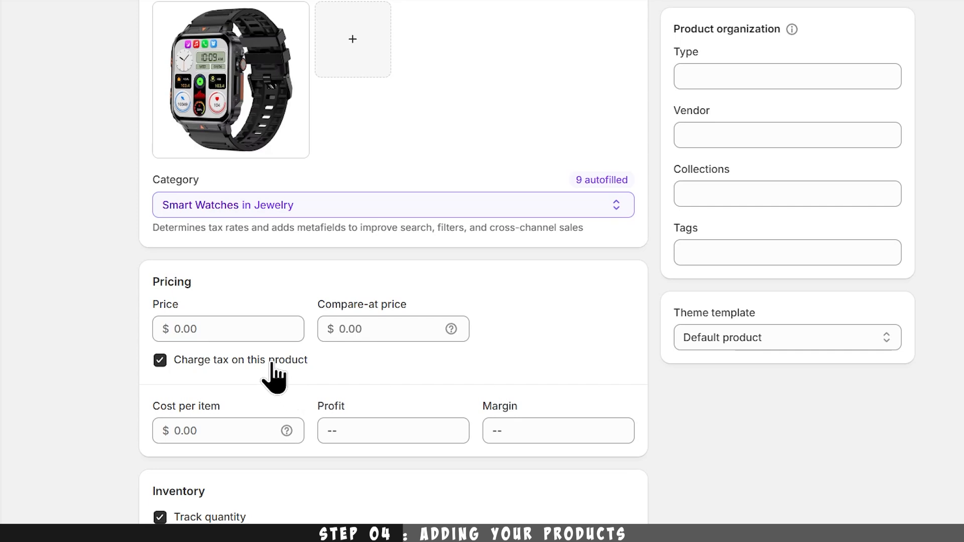
# Step: Enter price $29.99, compare-at price $49.99 and cost per item $12.00
pyautogui.click(254, 336)
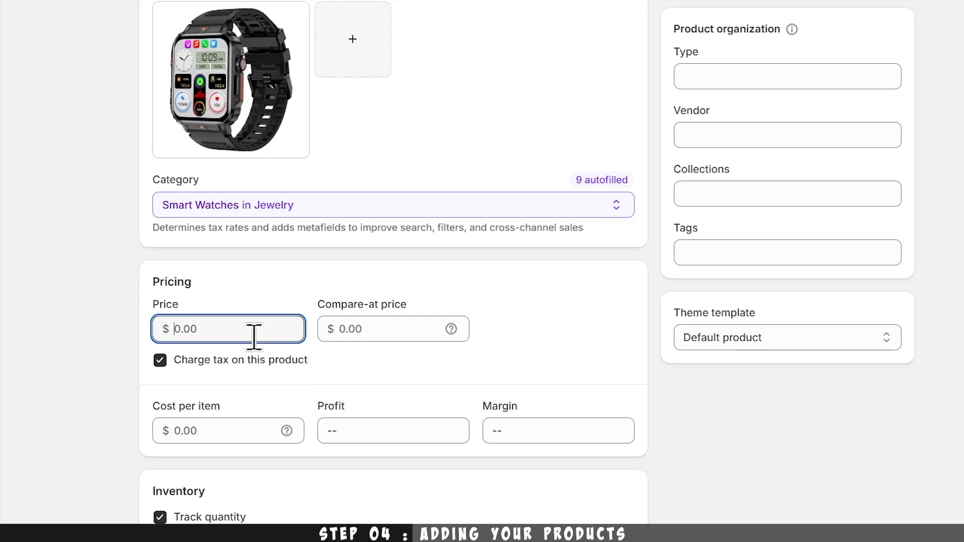
pyautogui.press('Tab')
pyautogui.write('49')
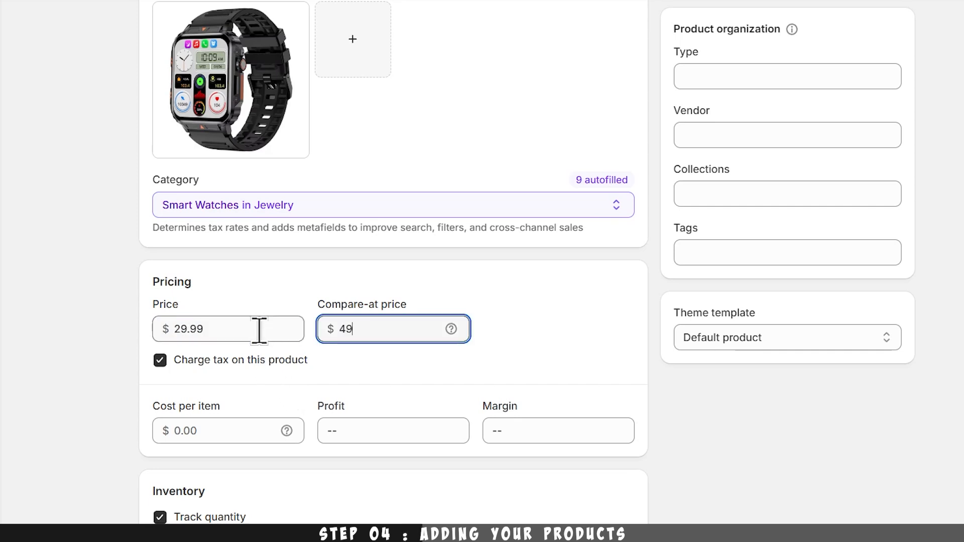
pyautogui.moveTo(453, 327)
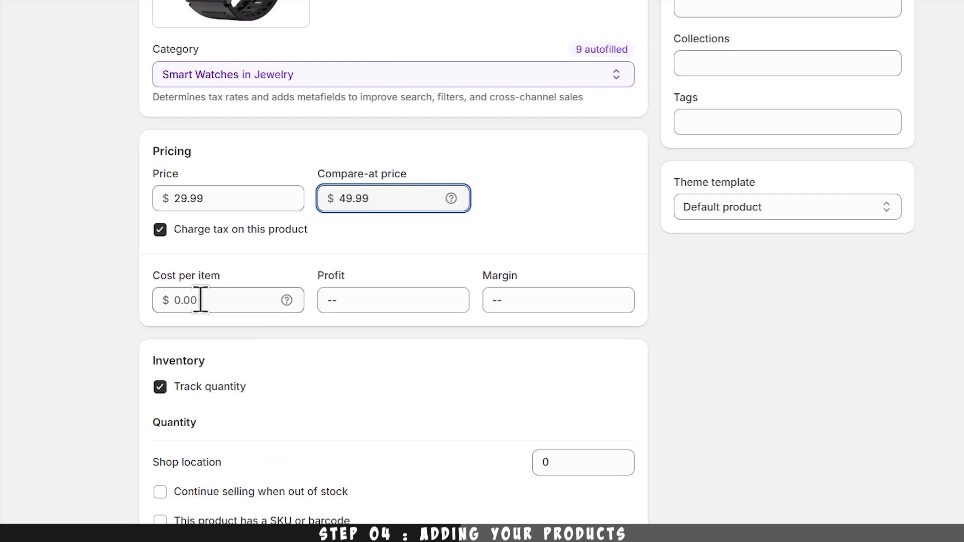
pyautogui.click(221, 303)
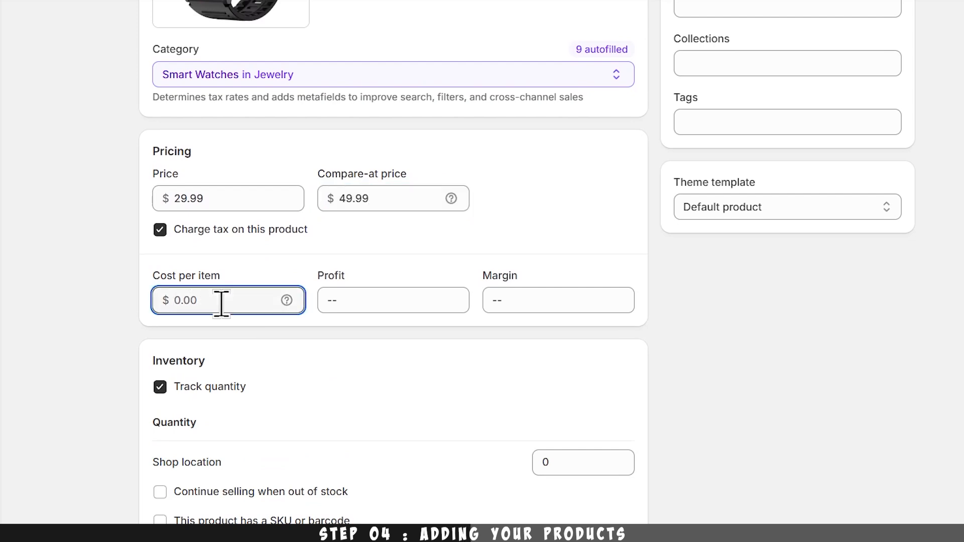
pyautogui.write('12')
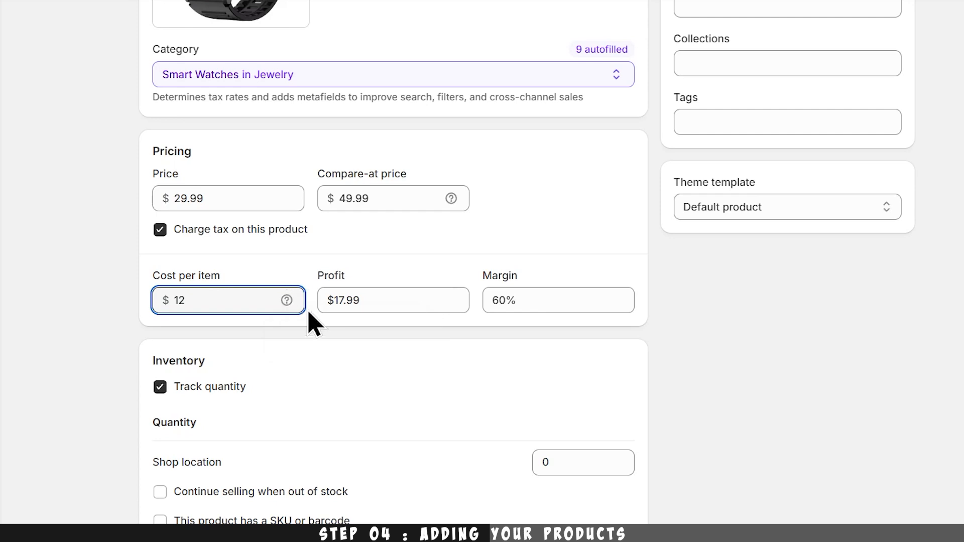
pyautogui.click(307, 336)
# Step: Set 7 in stock at the shop location and 0.300 lb weight, then save the product
pyautogui.scroll(-4, 308, 337)
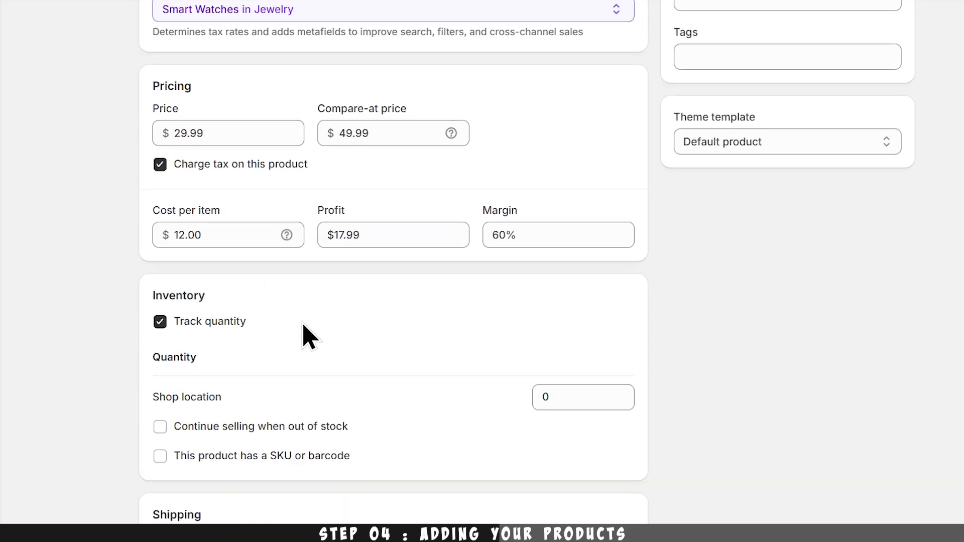
pyautogui.click(554, 267)
pyautogui.click(483, 318)
pyautogui.scroll(-4, 482, 319)
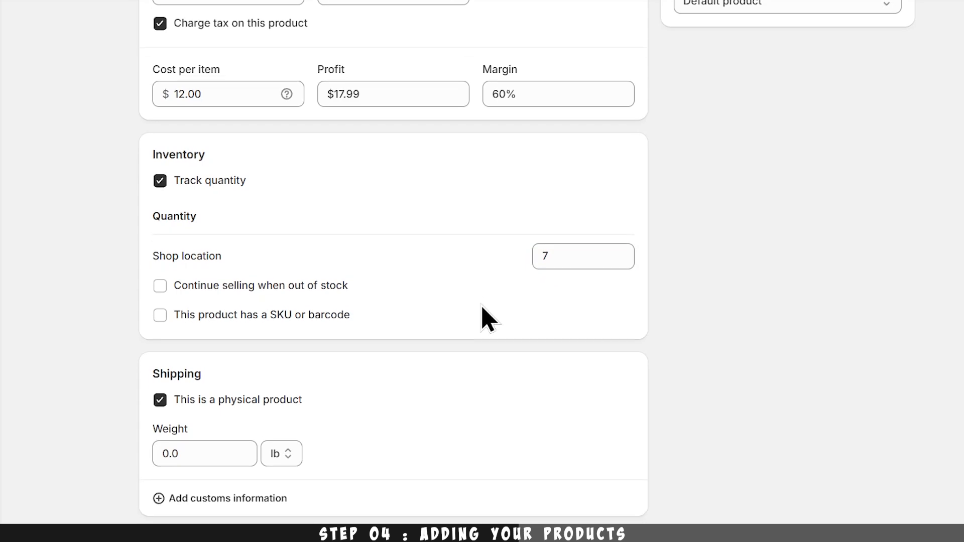
pyautogui.click(210, 272)
pyautogui.write('0.300')
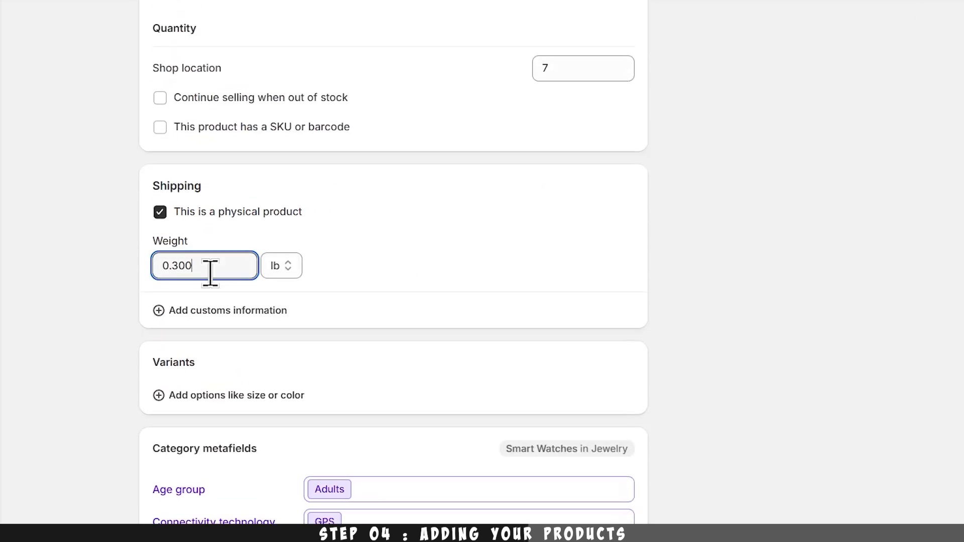
pyautogui.scroll(-1, 216, 289)
pyautogui.scroll(-1, 213, 280)
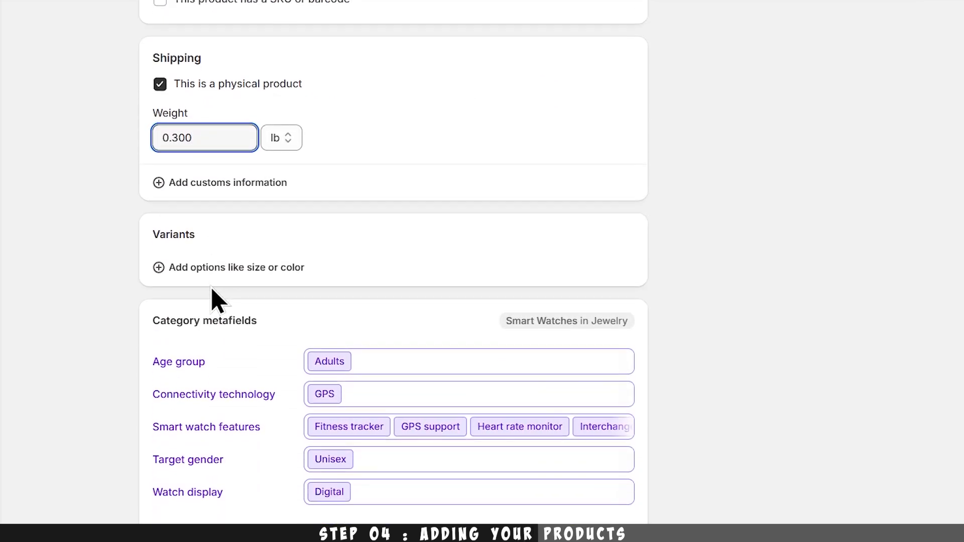
pyautogui.scroll(-5, 215, 289)
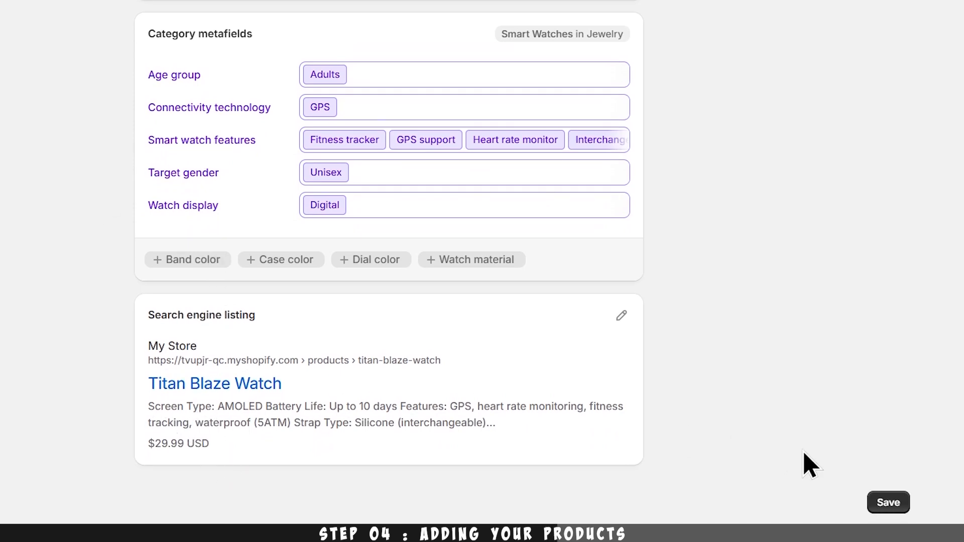
pyautogui.click(882, 502)
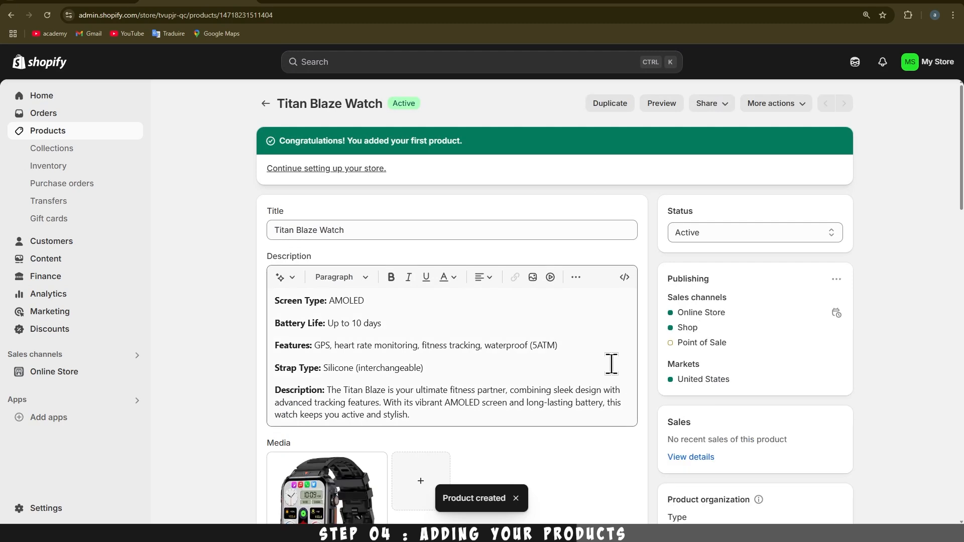
pyautogui.click(662, 103)
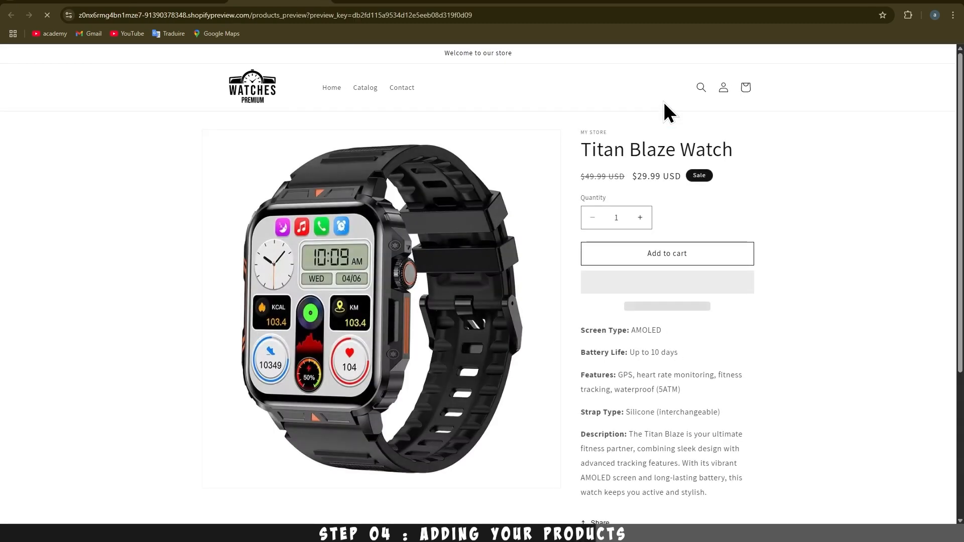
pyautogui.scroll(-4, 651, 195)
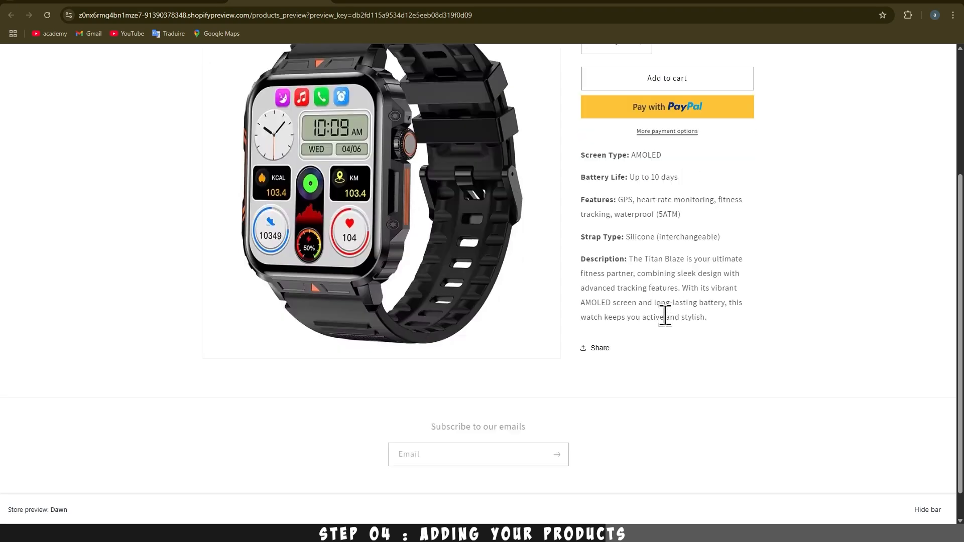
pyautogui.scroll(4, 618, 332)
pyautogui.click(475, 306)
pyautogui.scroll(-7, 475, 306)
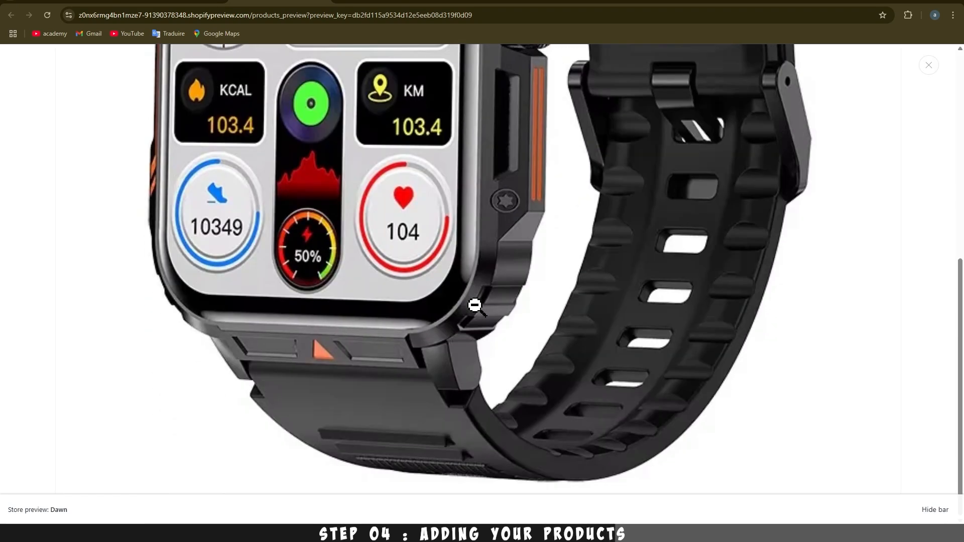
pyautogui.scroll(7, 474, 306)
pyautogui.click(475, 308)
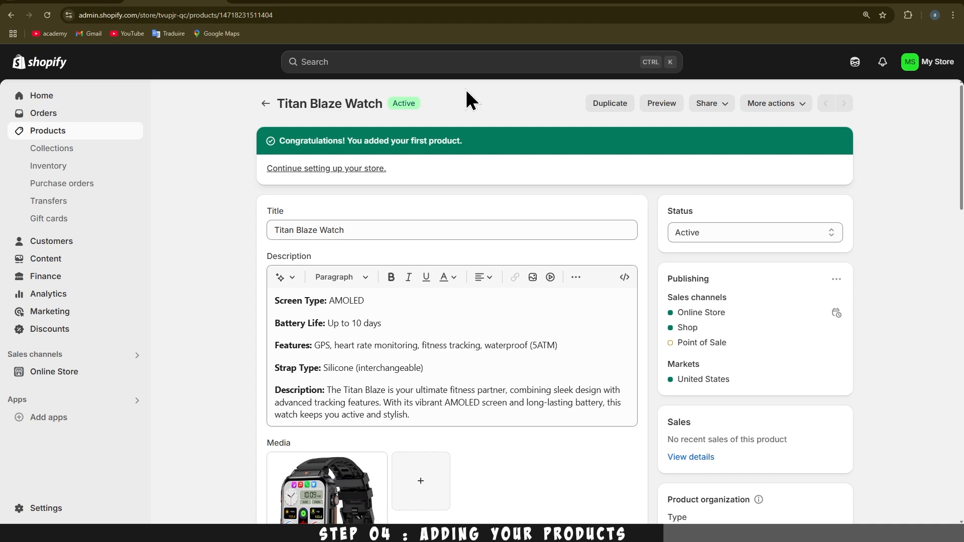
pyautogui.scroll(-15, 465, 88)
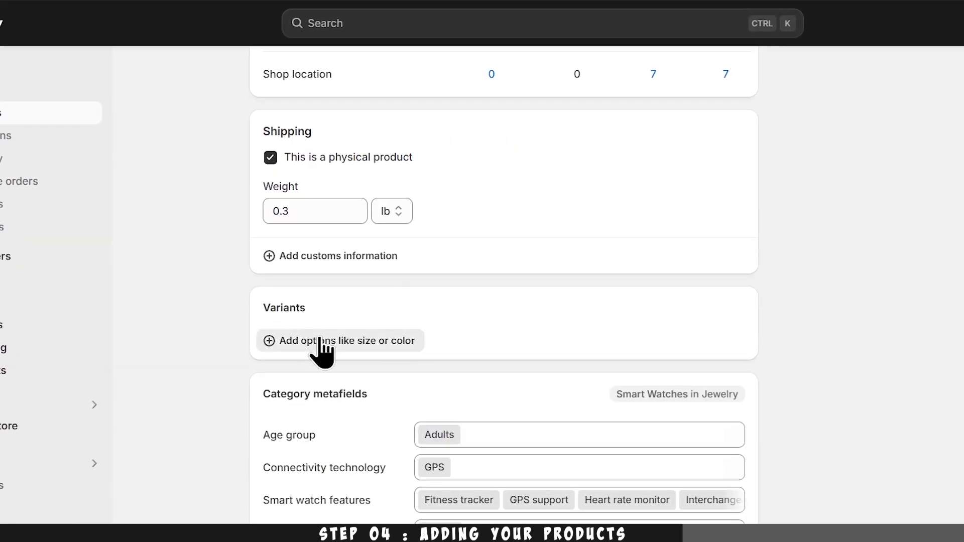
# Step: Add a Band color option with Black and Beige values, giving Beige 7 in stock
pyautogui.click(321, 346)
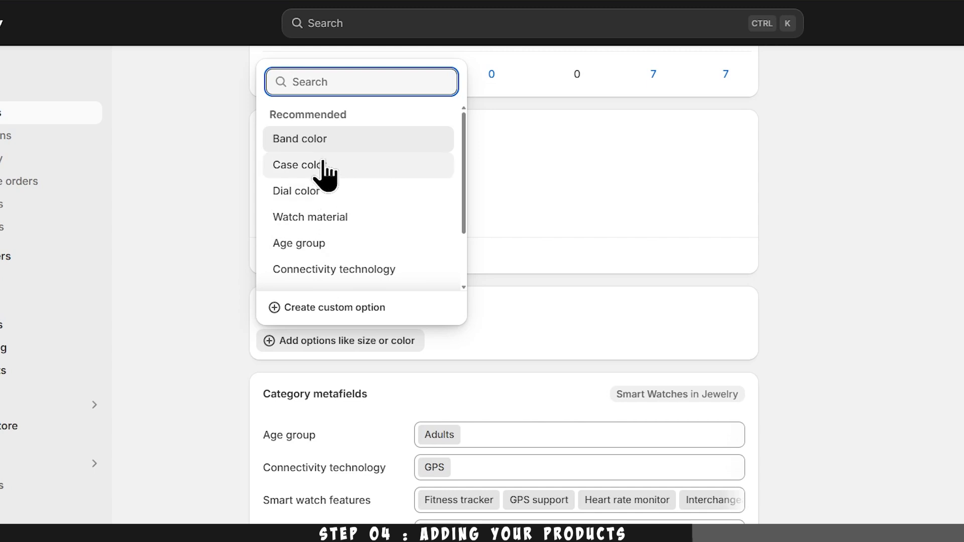
pyautogui.click(320, 147)
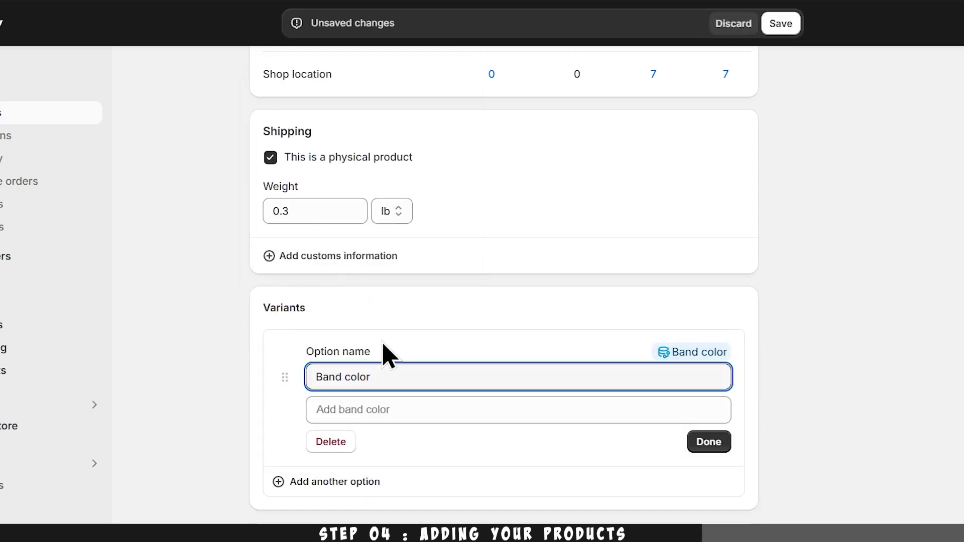
pyautogui.click(394, 409)
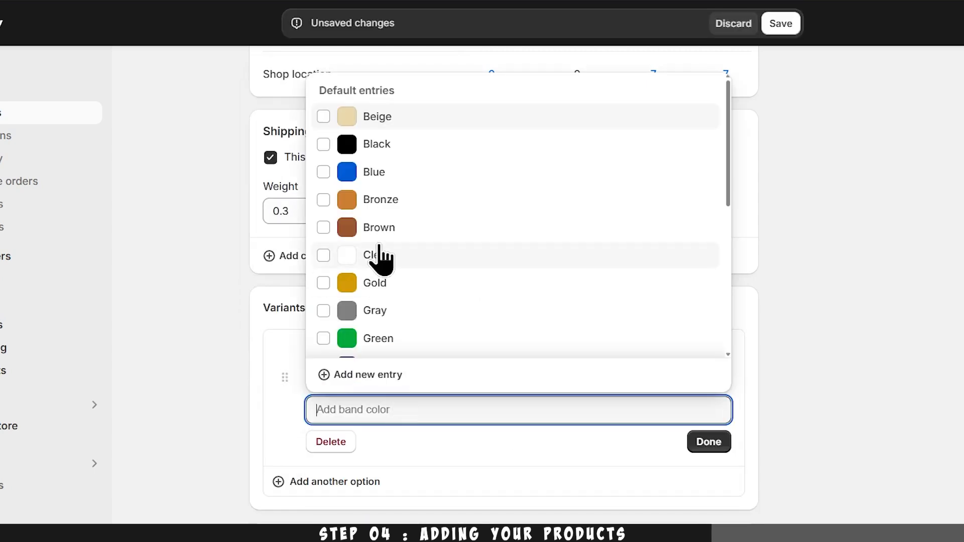
pyautogui.click(380, 146)
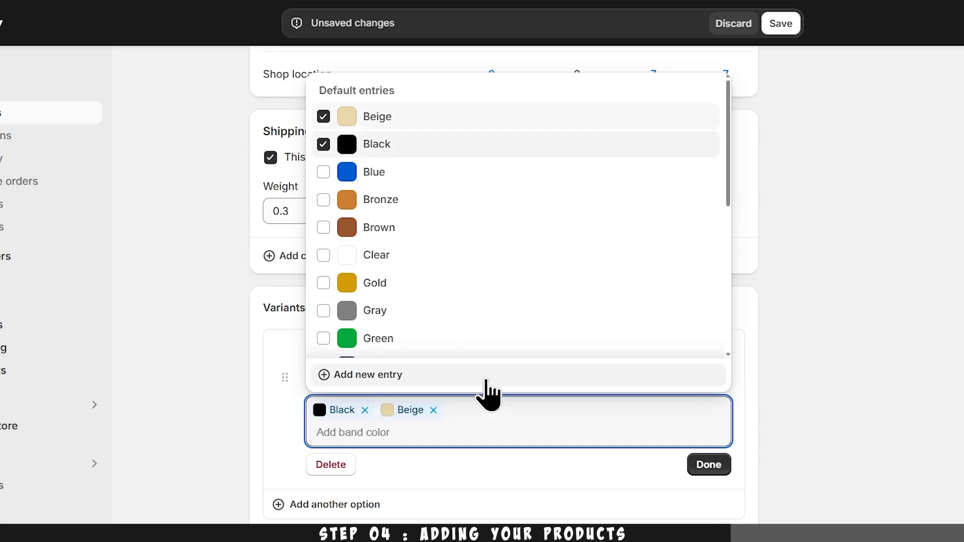
pyautogui.click(692, 466)
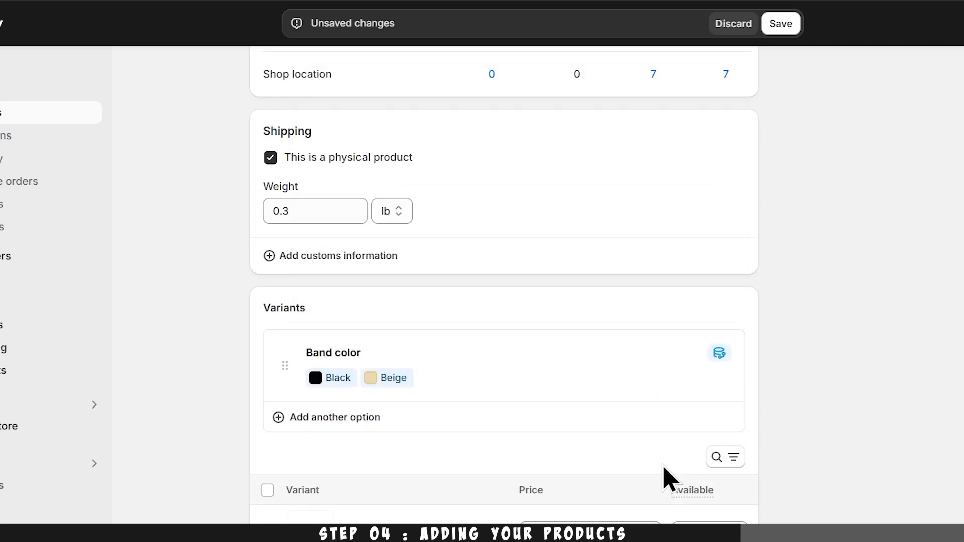
pyautogui.scroll(-4, 458, 413)
pyautogui.scroll(-2, 451, 331)
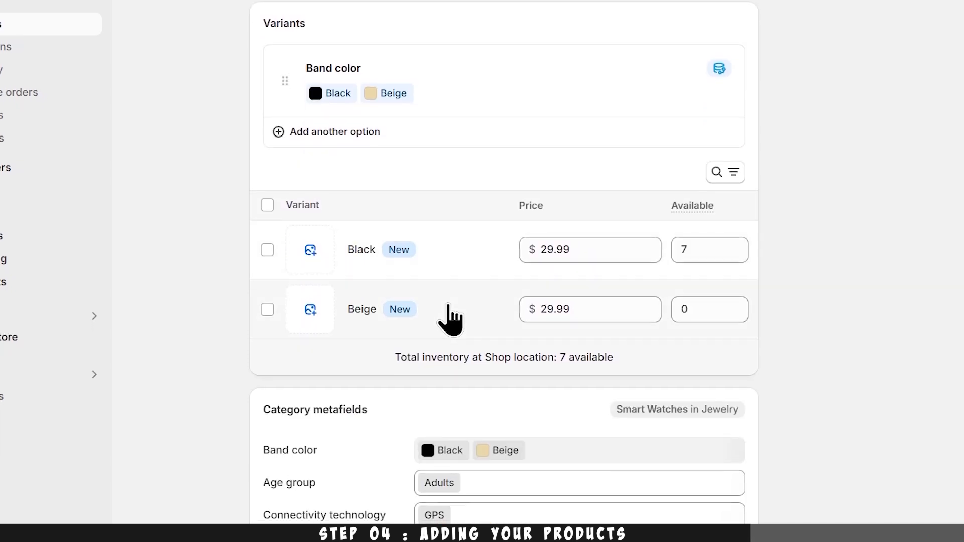
pyautogui.click(686, 317)
pyautogui.write('7')
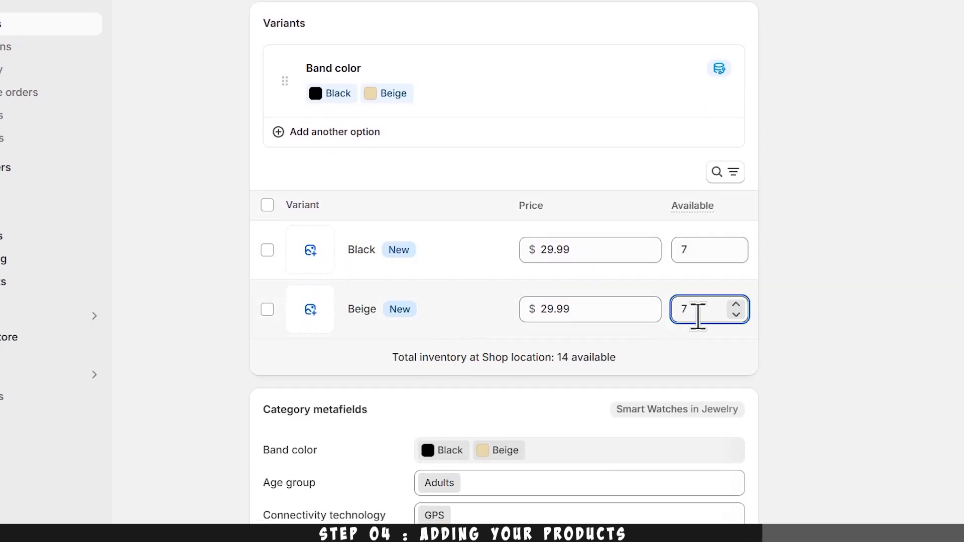
# Step: Assign the black watch photo to Black and the green watch image to Beige, then save
pyautogui.click(342, 258)
pyautogui.click(231, 301)
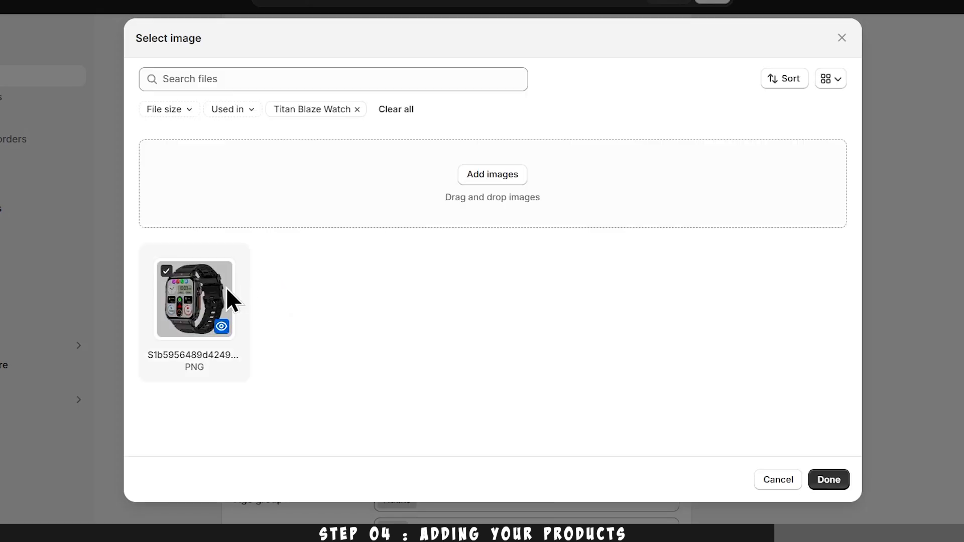
pyautogui.click(826, 480)
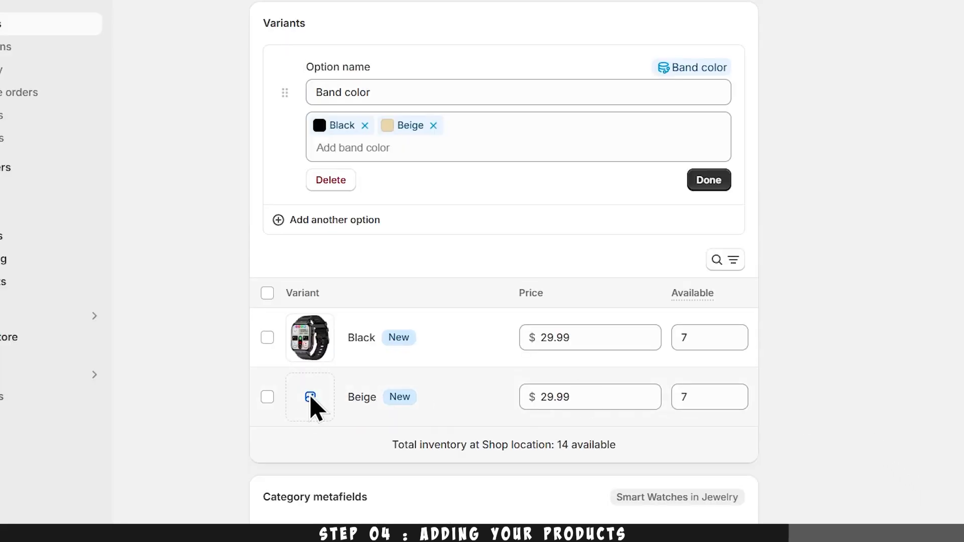
pyautogui.click(311, 397)
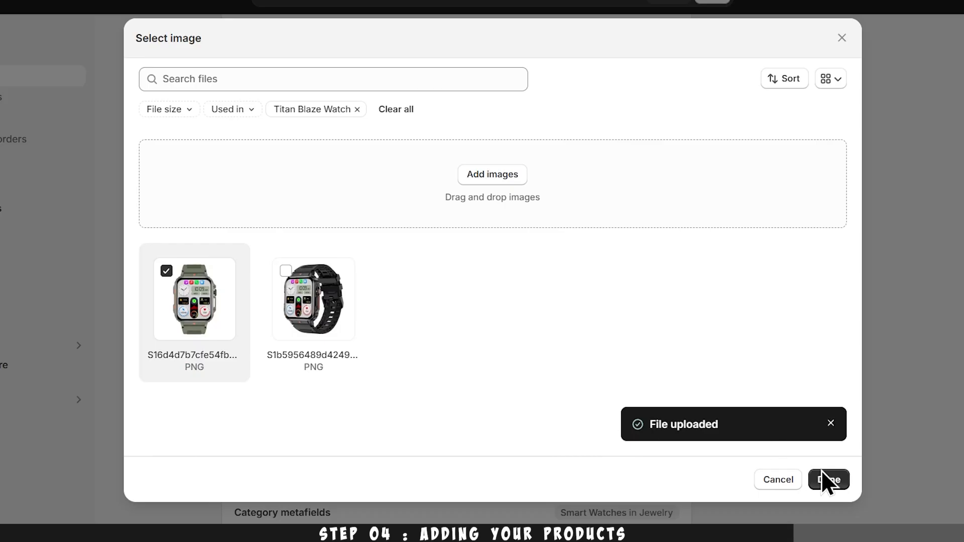
pyautogui.click(828, 480)
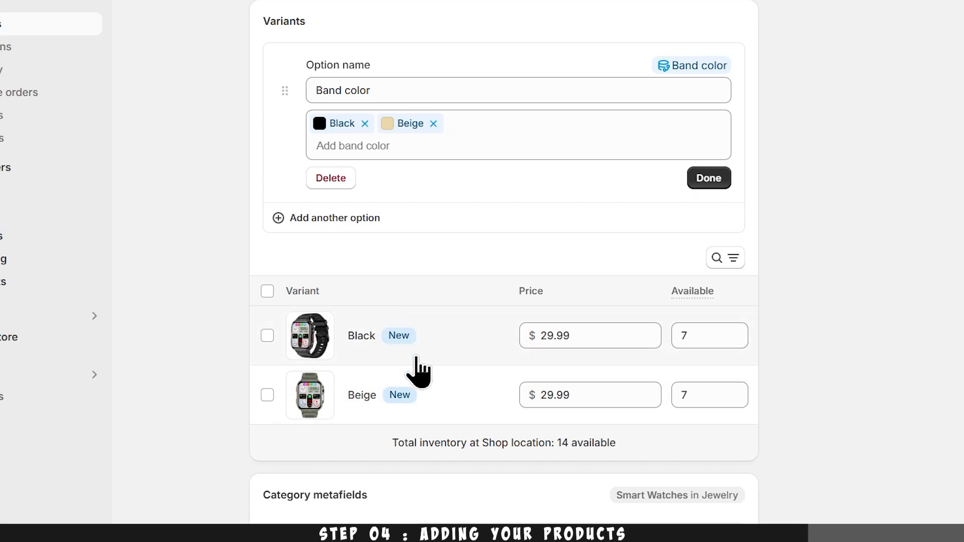
pyautogui.scroll(-5, 425, 370)
pyautogui.scroll(-4, 503, 331)
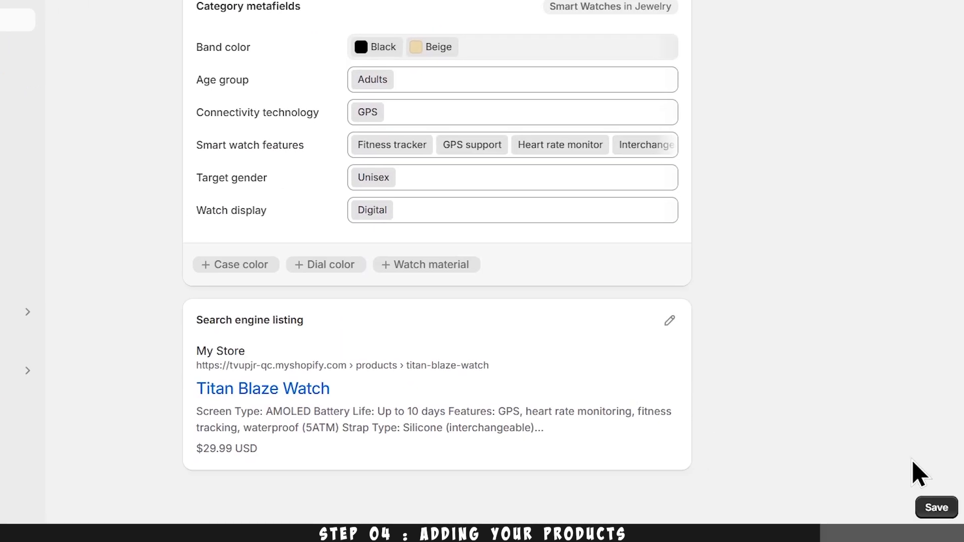
pyautogui.click(936, 507)
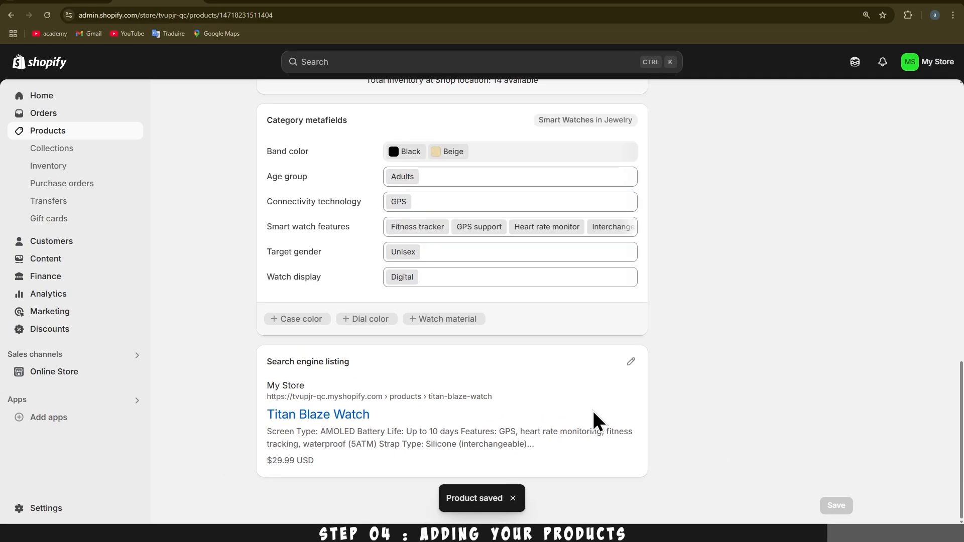
# Step: Preview the product on the storefront, switching between the Beige and Black bands
pyautogui.scroll(5, 593, 409)
pyautogui.scroll(8, 594, 413)
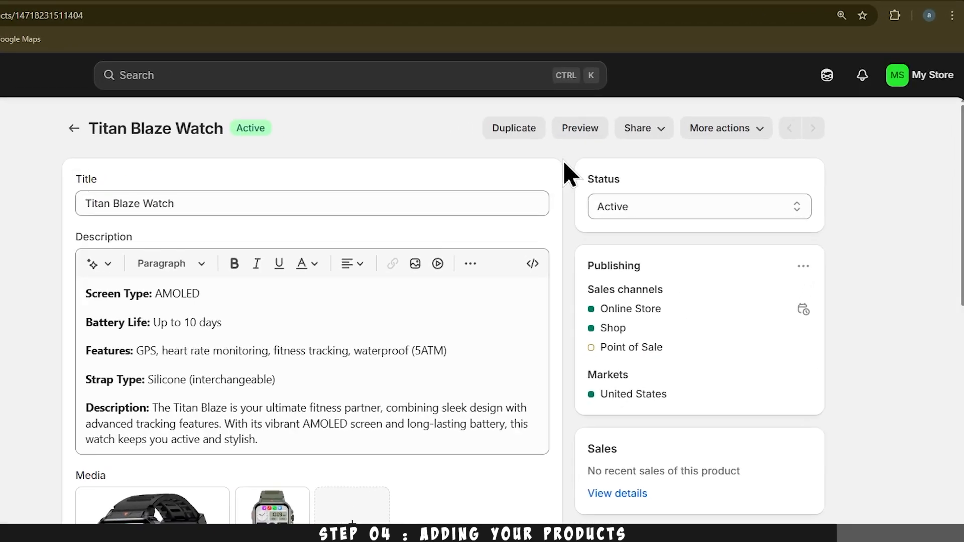
pyautogui.click(578, 132)
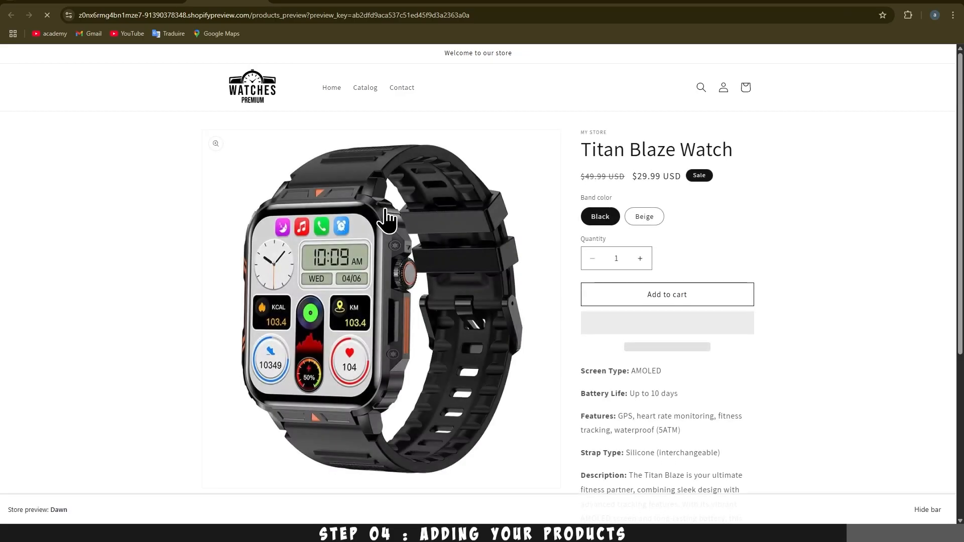
pyautogui.click(637, 221)
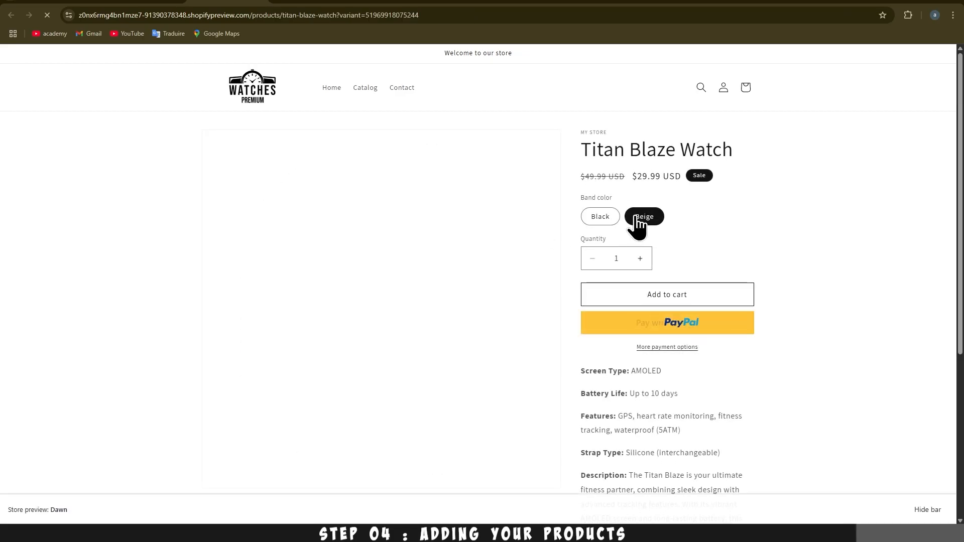
pyautogui.click(616, 219)
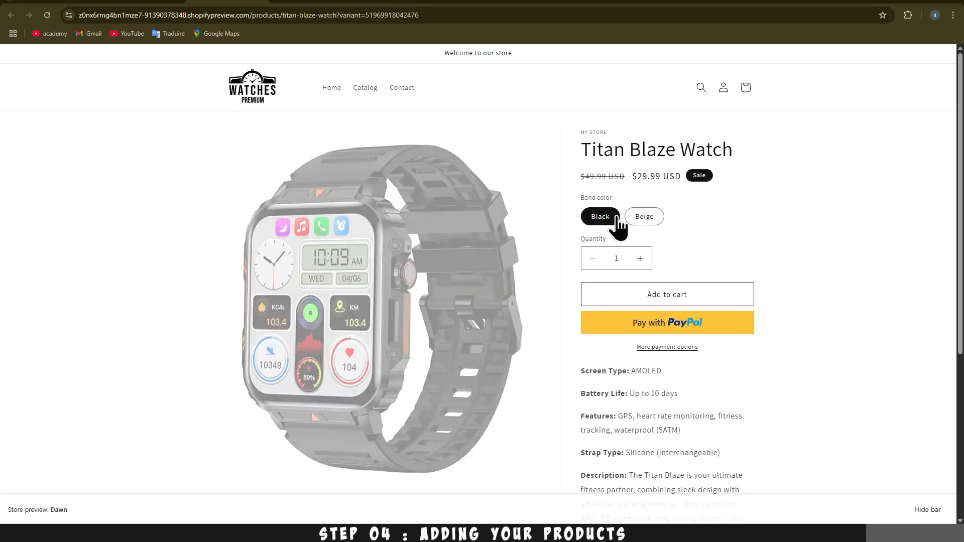
pyautogui.click(644, 220)
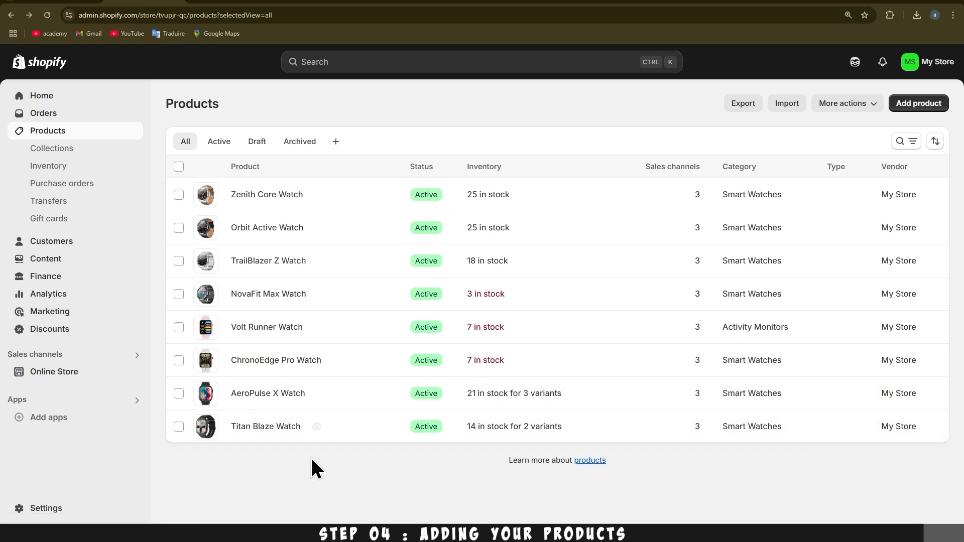
# Step: Browse the live online store and view the TrailBlazer Z Watch product page
pyautogui.click(134, 372)
pyautogui.scroll(-9, 134, 372)
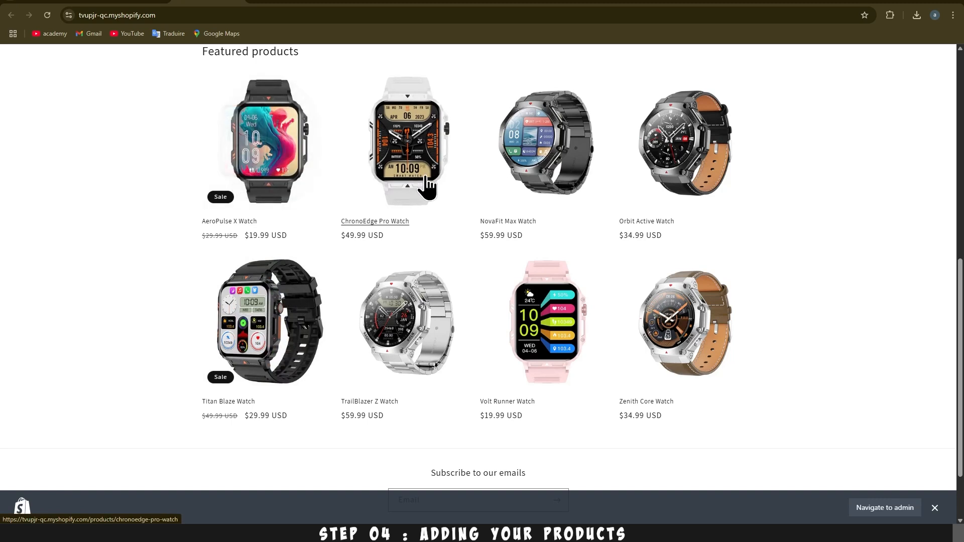
pyautogui.click(411, 336)
pyautogui.scroll(-5, 412, 336)
pyautogui.scroll(3, 412, 336)
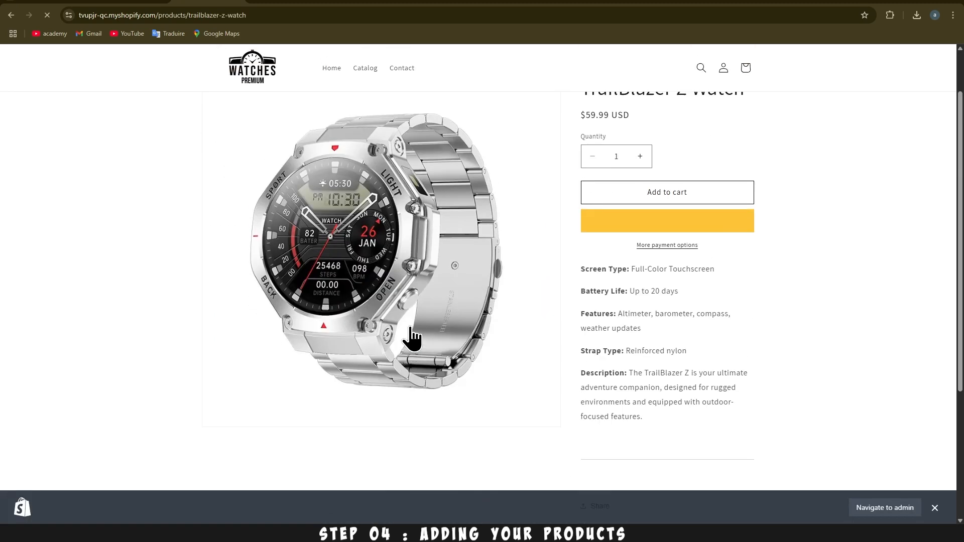
pyautogui.scroll(2, 412, 329)
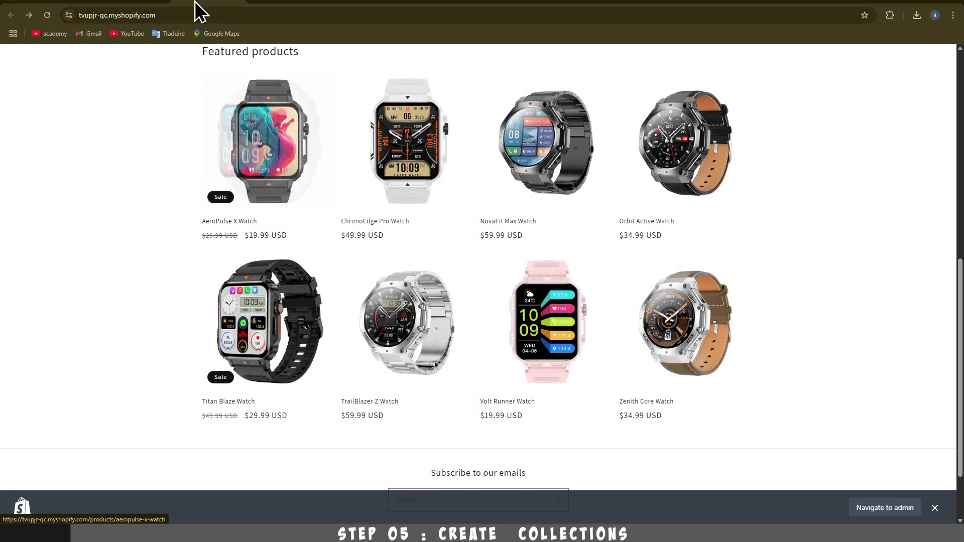
# Step: Create a new collection titled 'Steel-belt Watches'
pyautogui.click(155, 1)
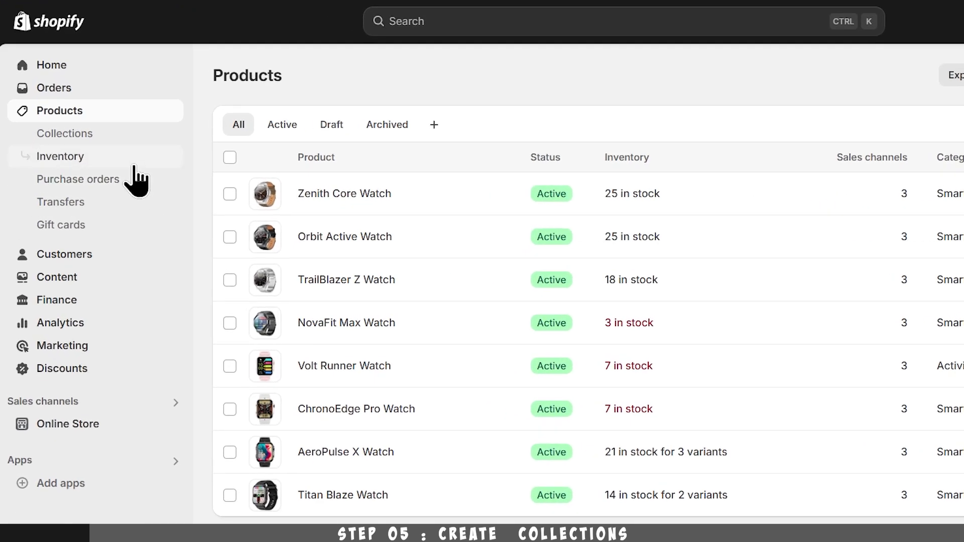
pyautogui.click(96, 136)
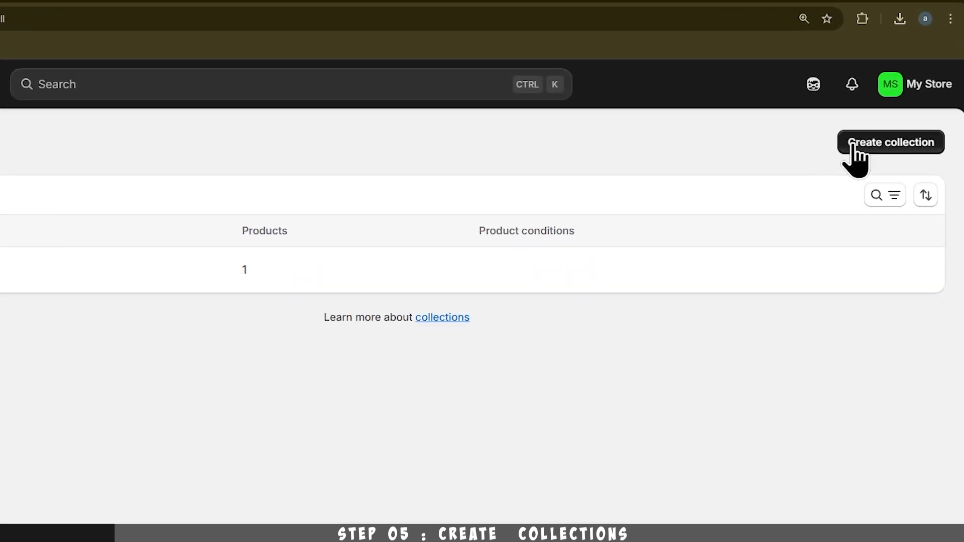
pyautogui.click(854, 145)
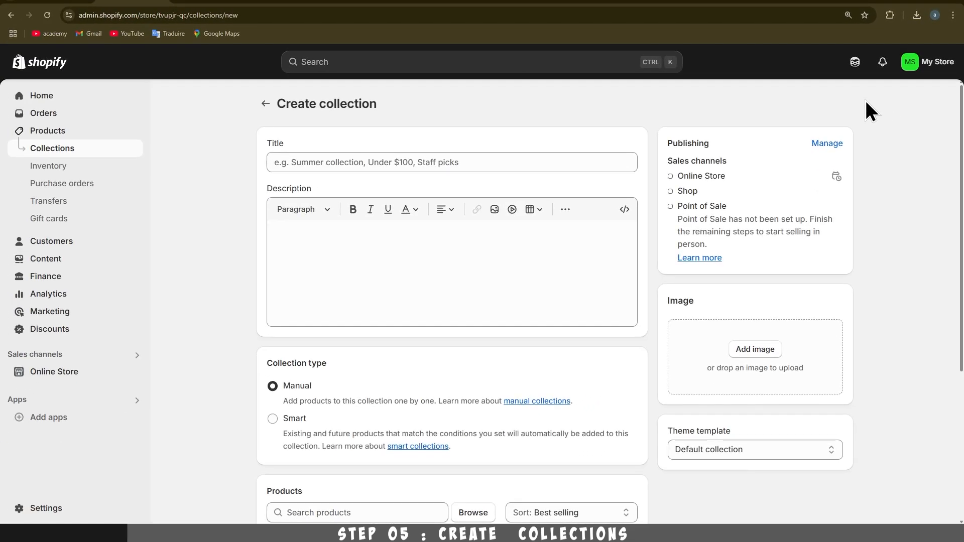
pyautogui.click(413, 166)
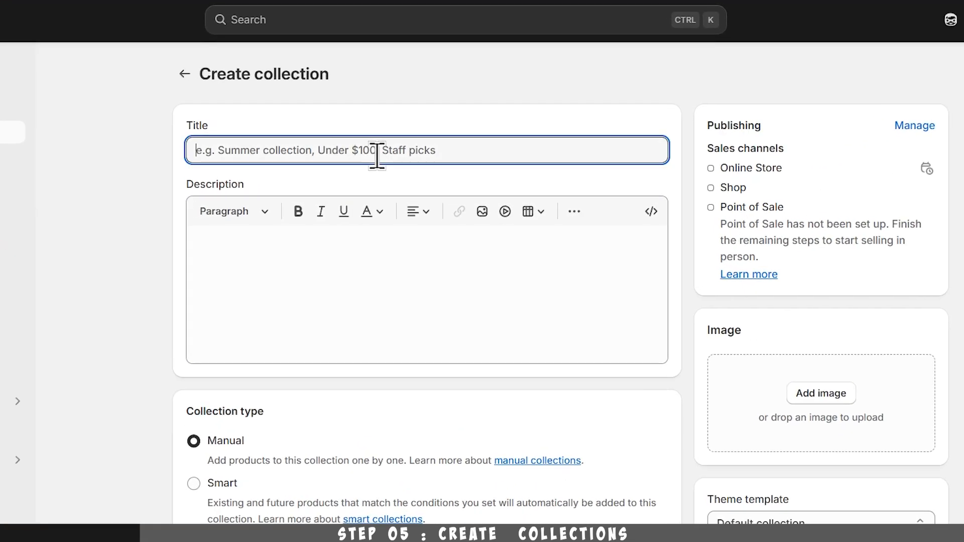
pyautogui.write('Steel-belt Watches')
pyautogui.hotkey('ctrl', 'a')
# Step: Add the bold description 'Browse our Steel-belt Watches' and bring up the image picker
pyautogui.click(304, 239)
pyautogui.write('Browse our Steel-belt Watches')
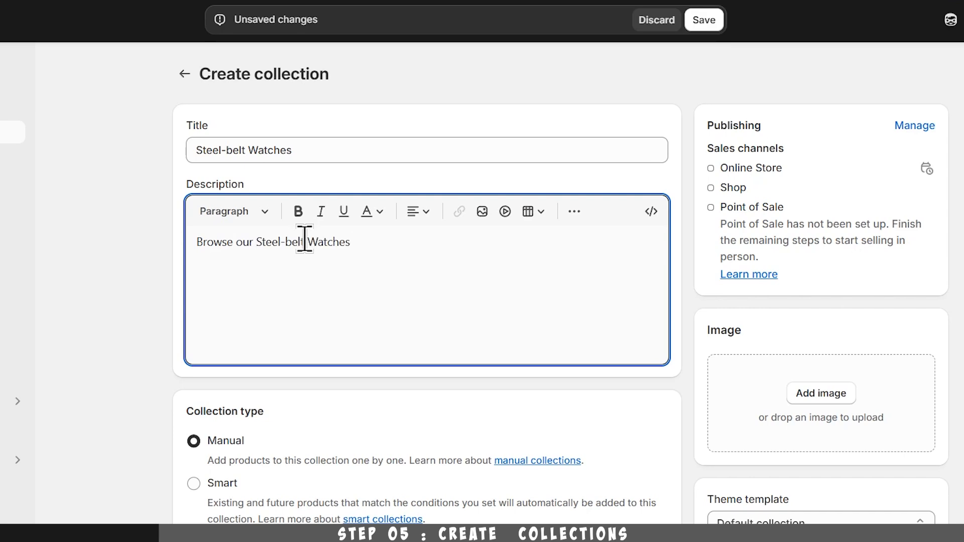
pyautogui.hotkey('ctrl', 'a')
pyautogui.click(299, 212)
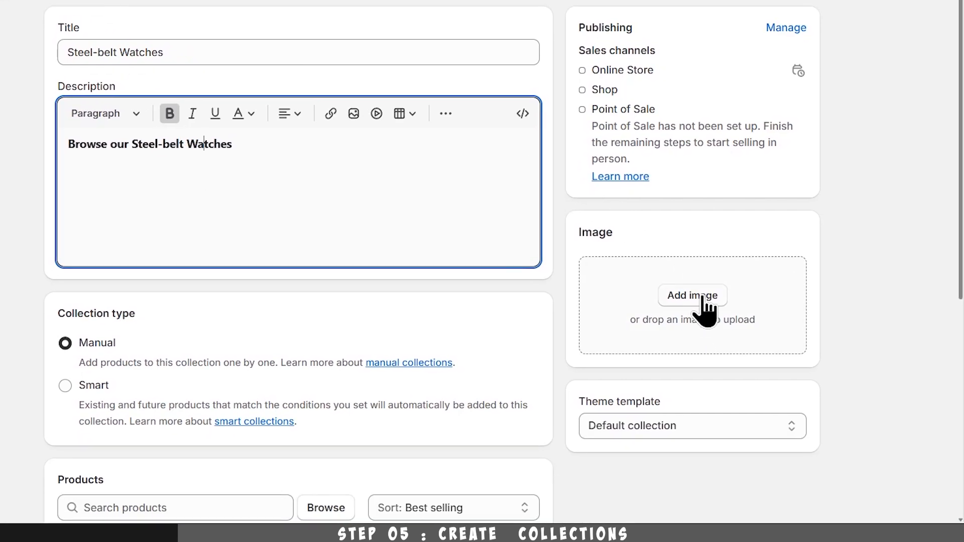
pyautogui.click(827, 395)
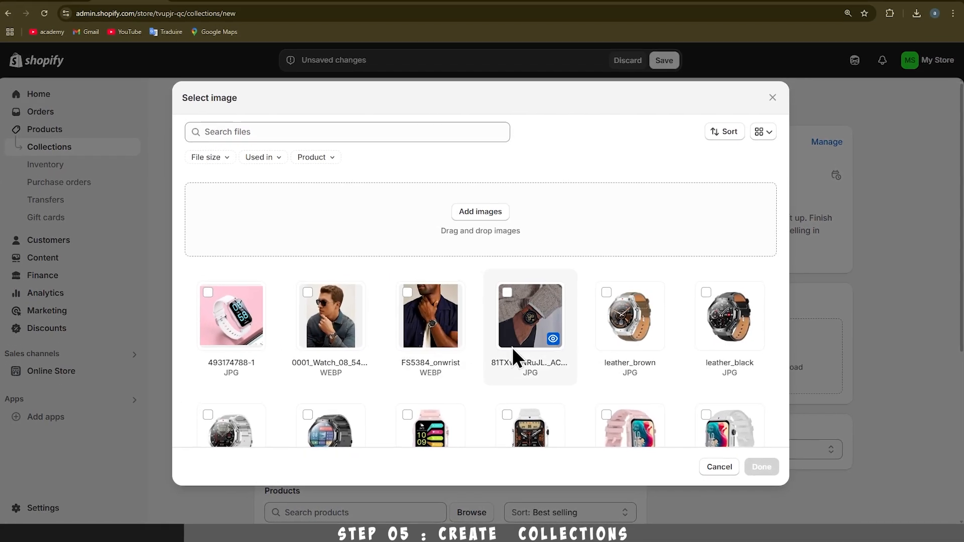
# Step: Set the FS5384_onwrist photo as the collection image
pyautogui.click(409, 300)
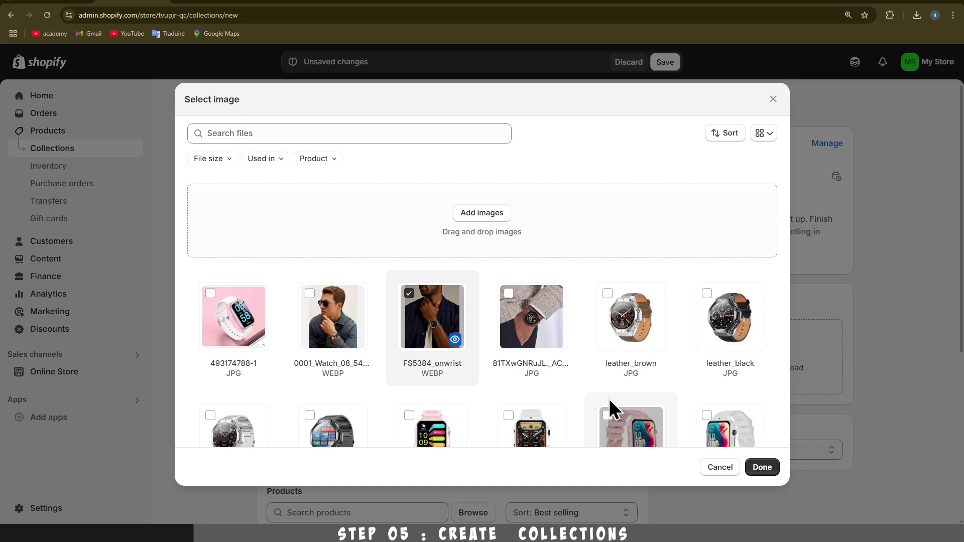
pyautogui.click(762, 467)
pyautogui.scroll(-2, 536, 282)
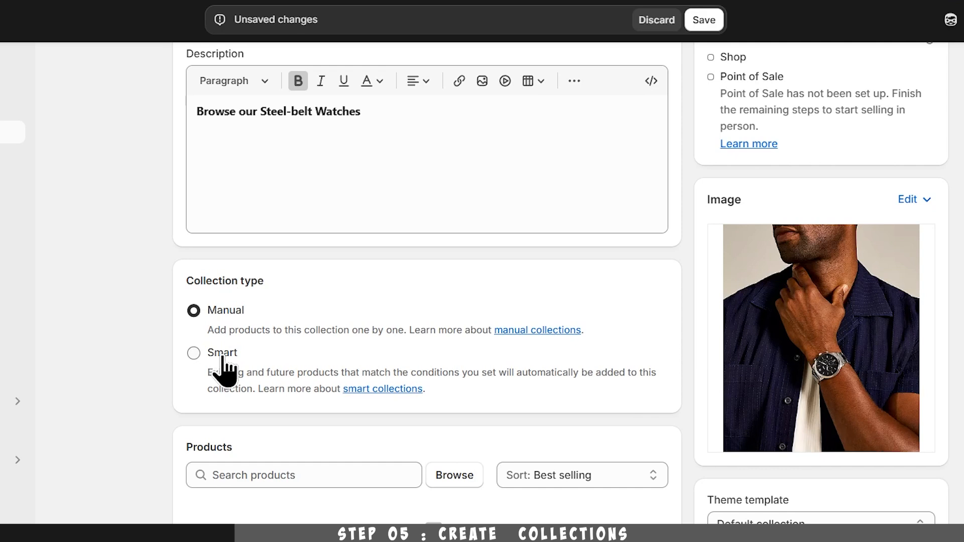
pyautogui.scroll(-1, 224, 370)
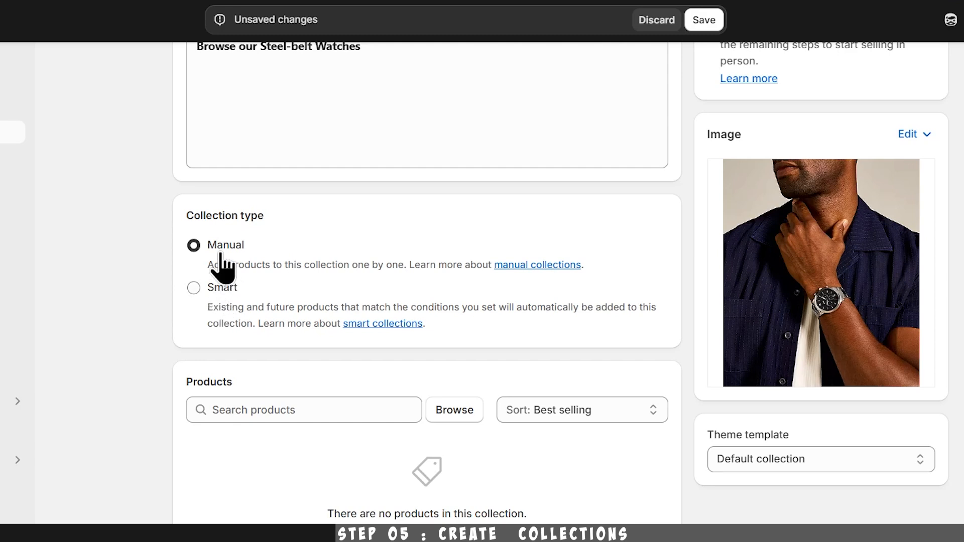
pyautogui.scroll(-3, 226, 255)
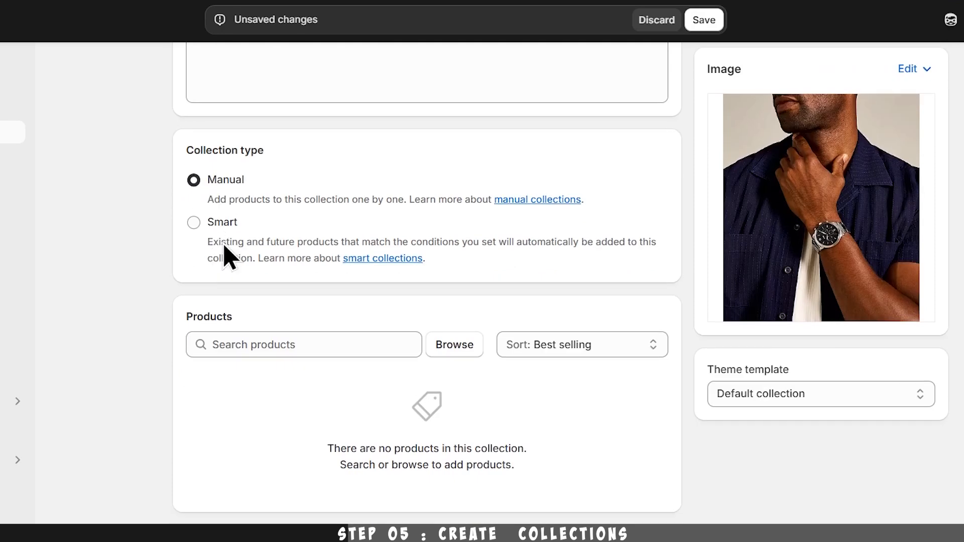
# Step: Add TrailBlazer Z Watch to the collection's products
pyautogui.click(447, 282)
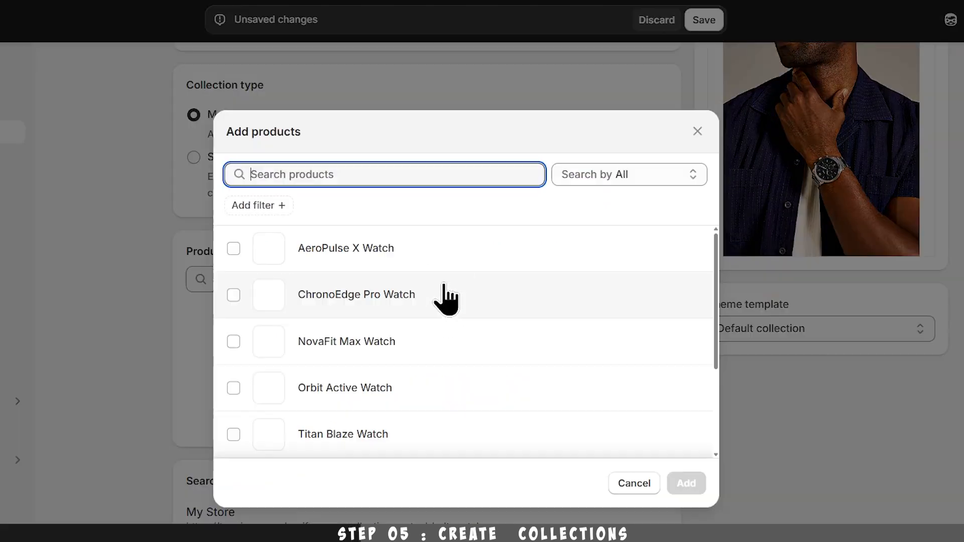
pyautogui.scroll(-3, 397, 336)
pyautogui.click(385, 344)
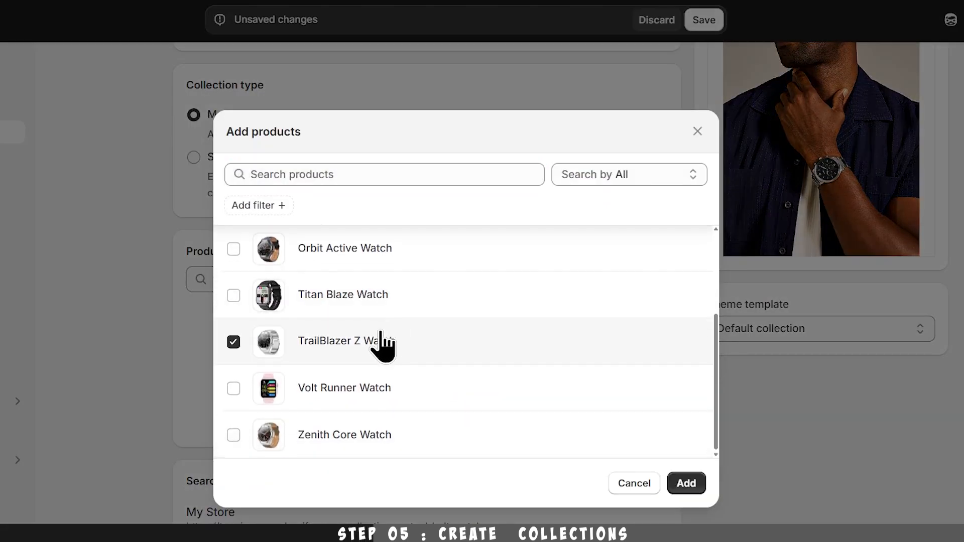
pyautogui.scroll(3, 383, 344)
pyautogui.scroll(-3, 383, 351)
pyautogui.click(688, 484)
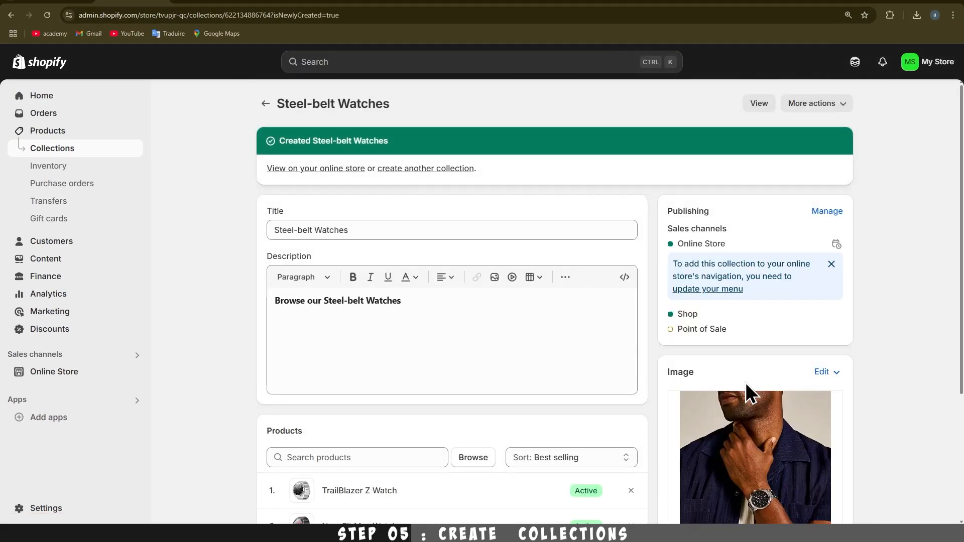
# Step: View the collection on the storefront, then open the live Dawn theme's editor
pyautogui.click(761, 106)
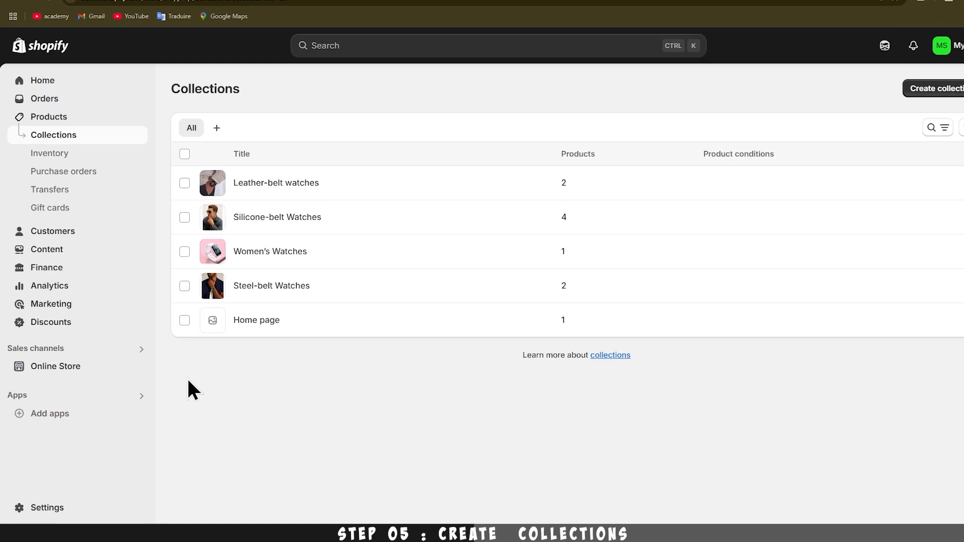
pyautogui.click(74, 372)
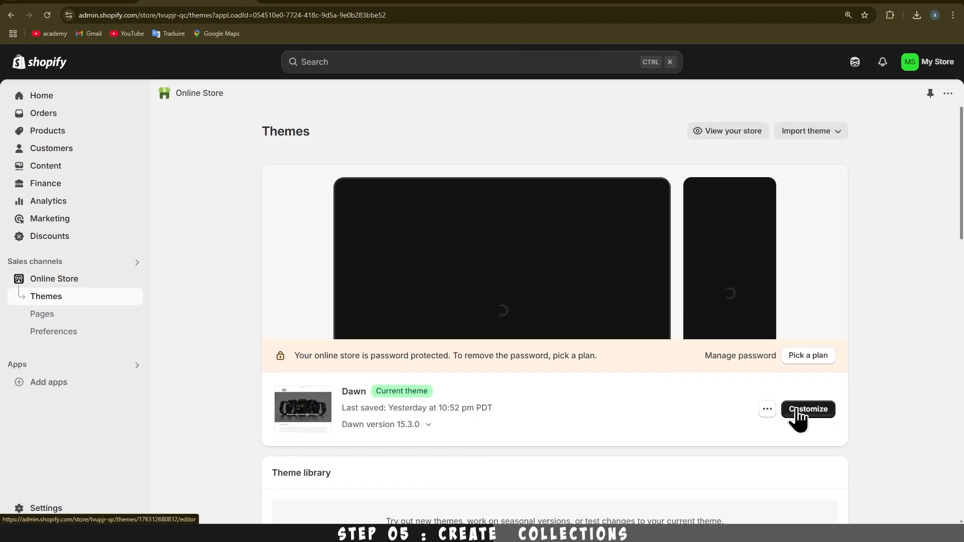
pyautogui.click(798, 420)
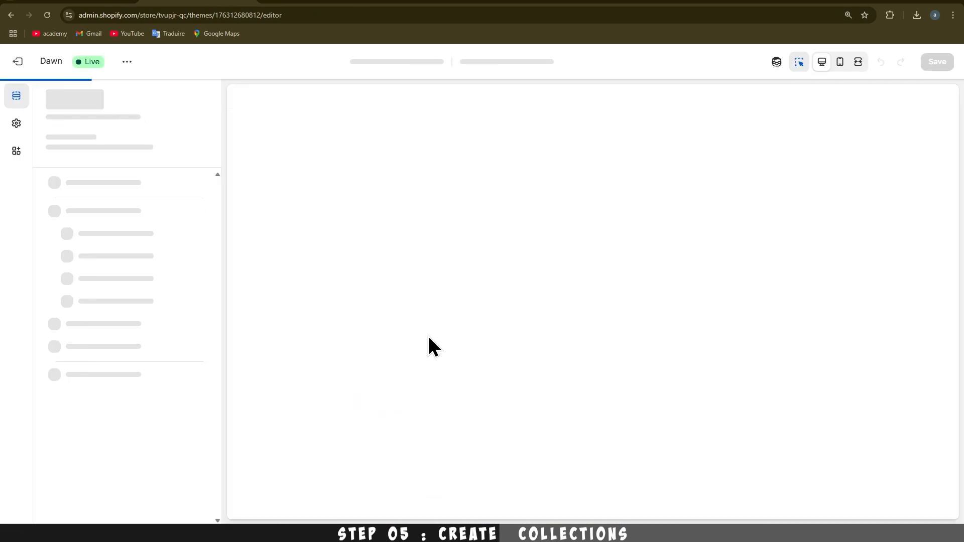
pyautogui.scroll(-2, 462, 289)
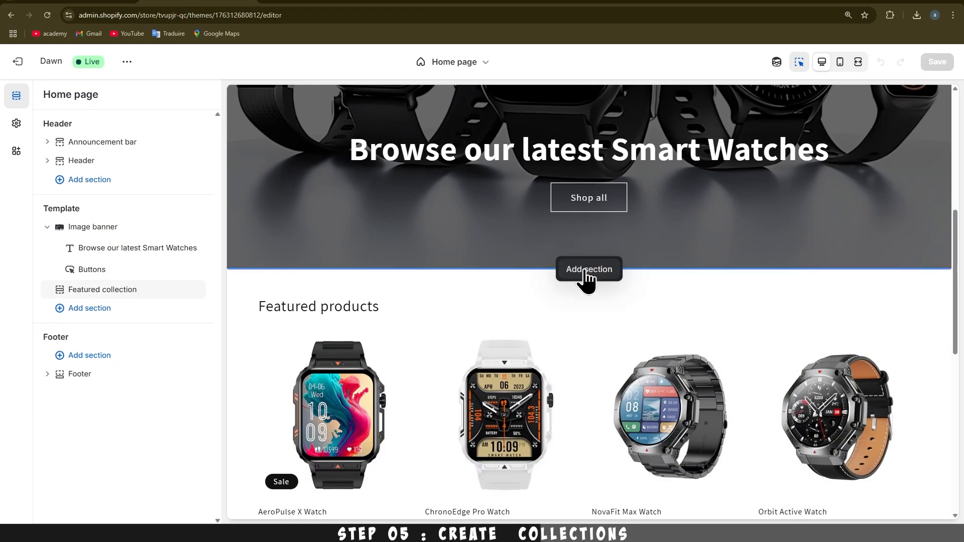
# Step: Insert a Collection list section on the home page below the Smart Watches banner
pyautogui.click(698, 273)
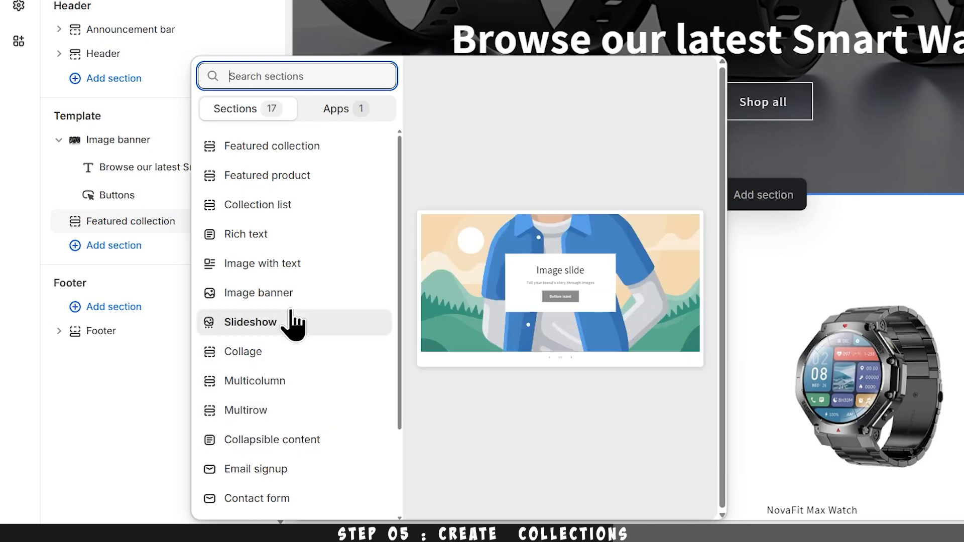
pyautogui.click(285, 215)
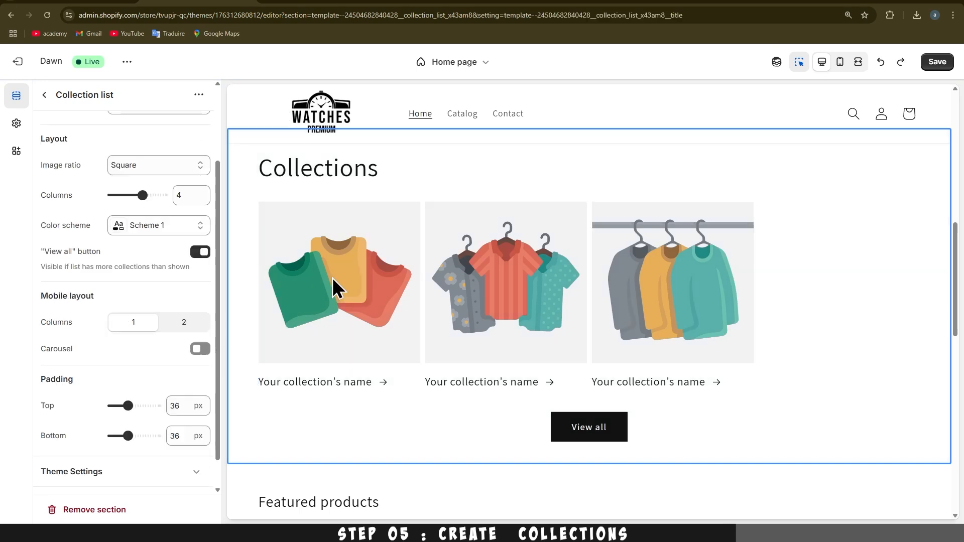
# Step: Duplicate a collection card and set the first two to Steel-belt and Silicone-belt Watches
pyautogui.rightClick(333, 279)
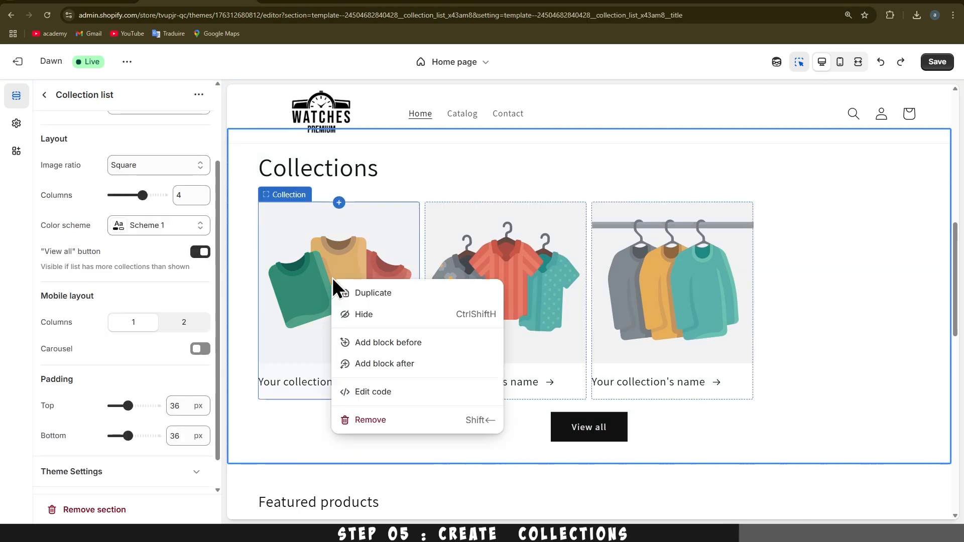
pyautogui.click(347, 295)
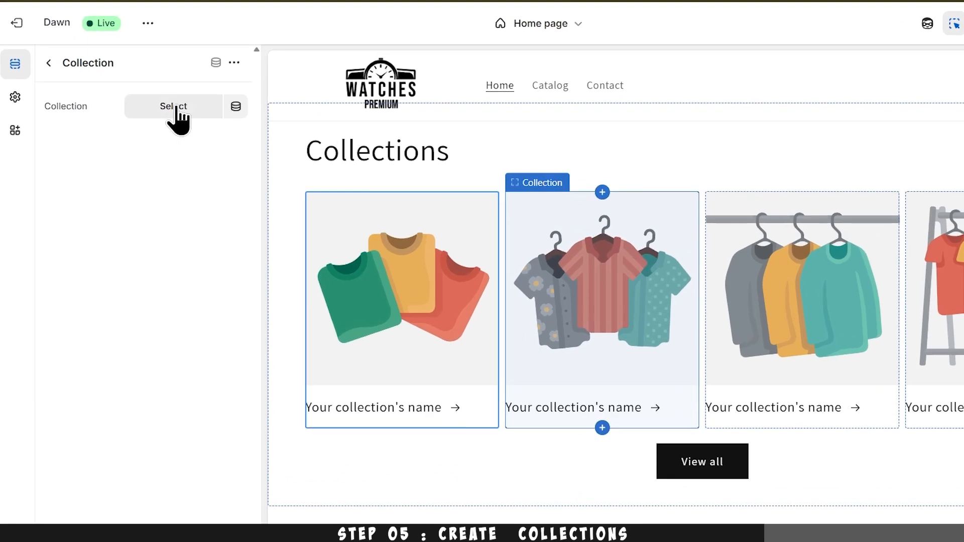
pyautogui.click(148, 131)
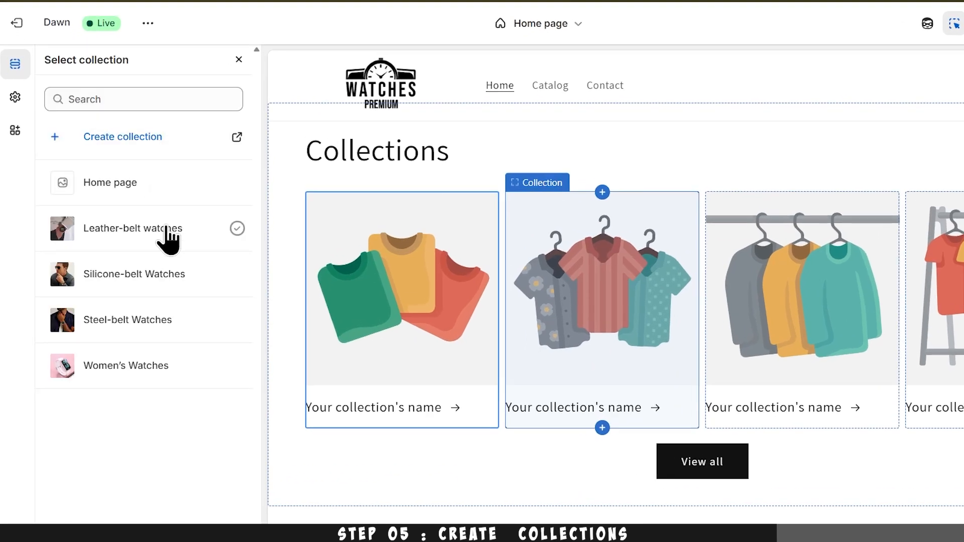
pyautogui.click(152, 313)
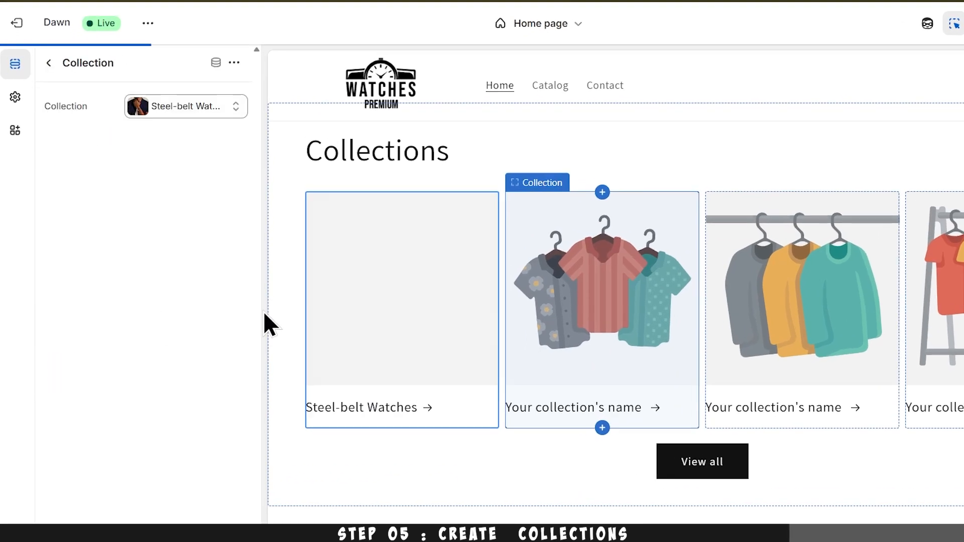
pyautogui.click(588, 293)
pyautogui.click(161, 104)
pyautogui.click(156, 278)
# Step: Set the third and fourth cards to Leather-belt and Women's Watches, then save
pyautogui.click(743, 289)
pyautogui.click(173, 106)
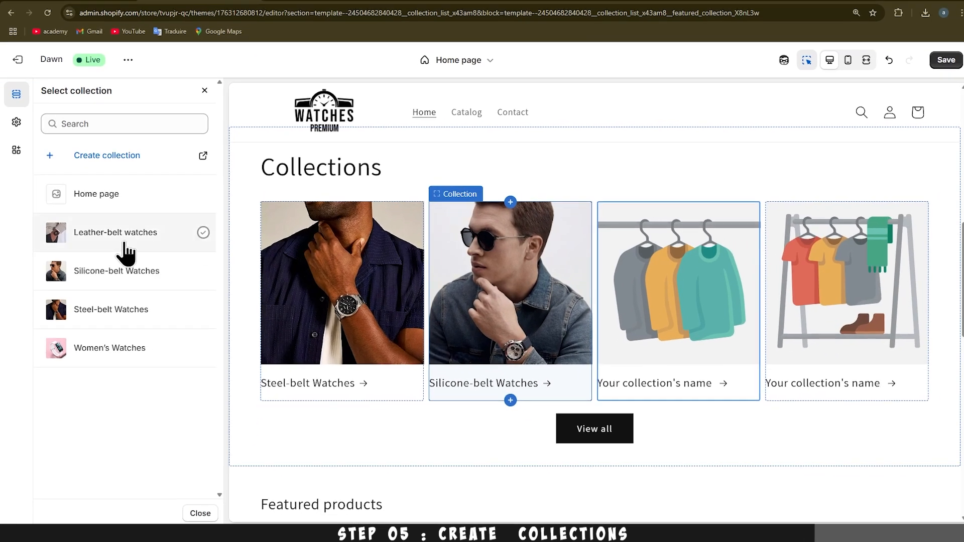
pyautogui.click(140, 229)
pyautogui.click(909, 304)
pyautogui.click(110, 131)
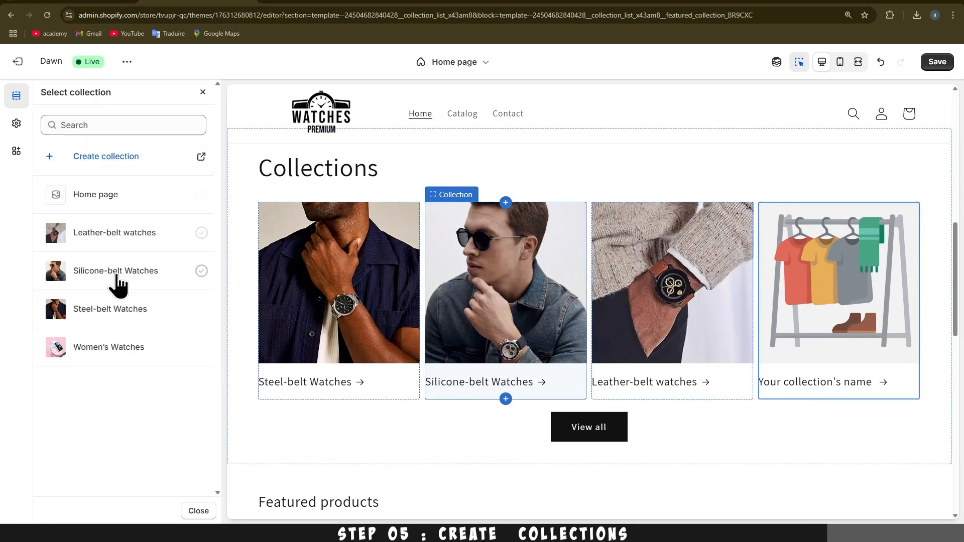
pyautogui.click(117, 346)
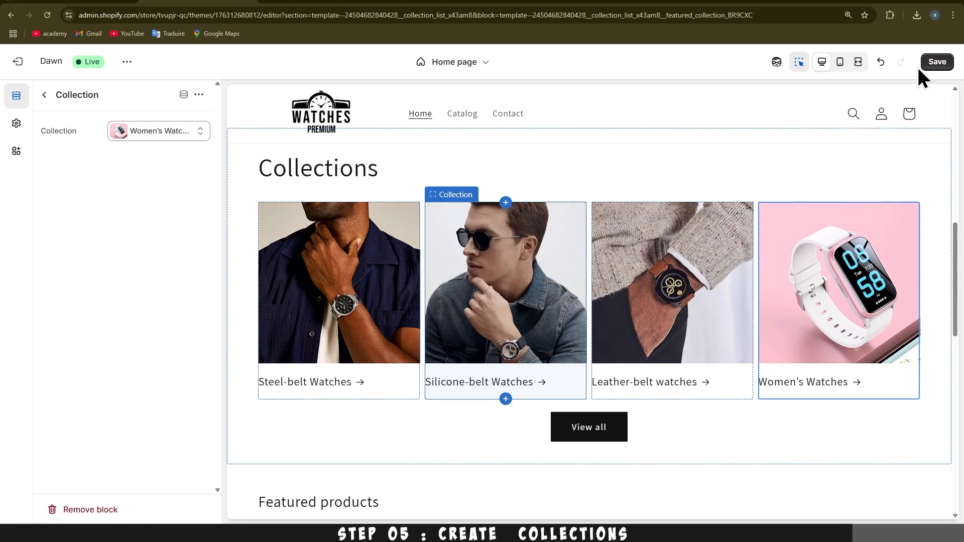
pyautogui.click(933, 61)
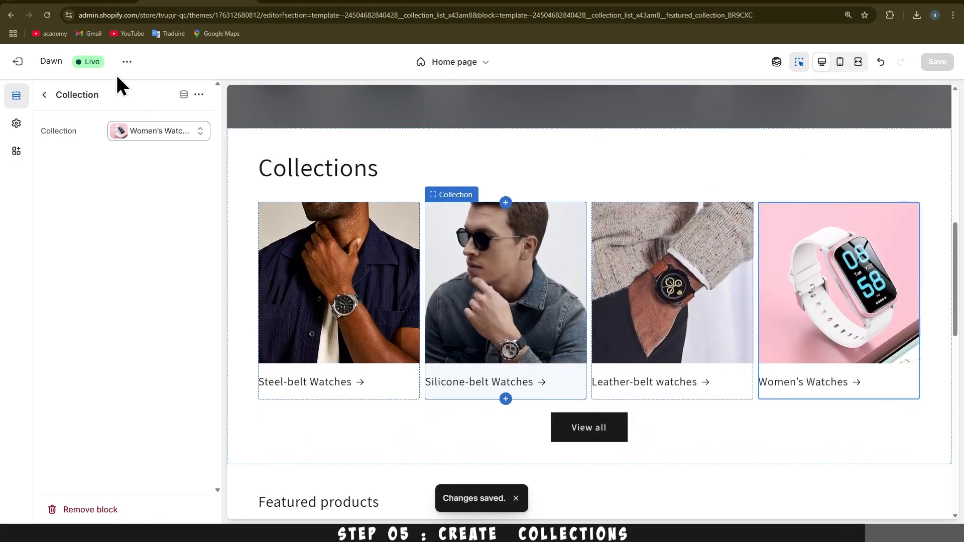
# Step: View the live storefront, opening Steel-belt Watches and then the all-collections page
pyautogui.click(122, 64)
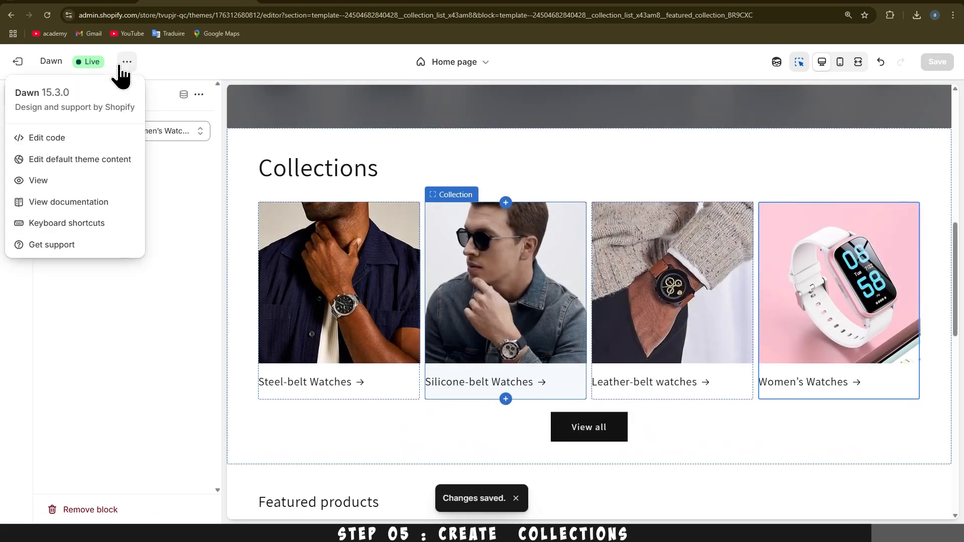
pyautogui.click(89, 181)
pyautogui.scroll(-6, 309, 173)
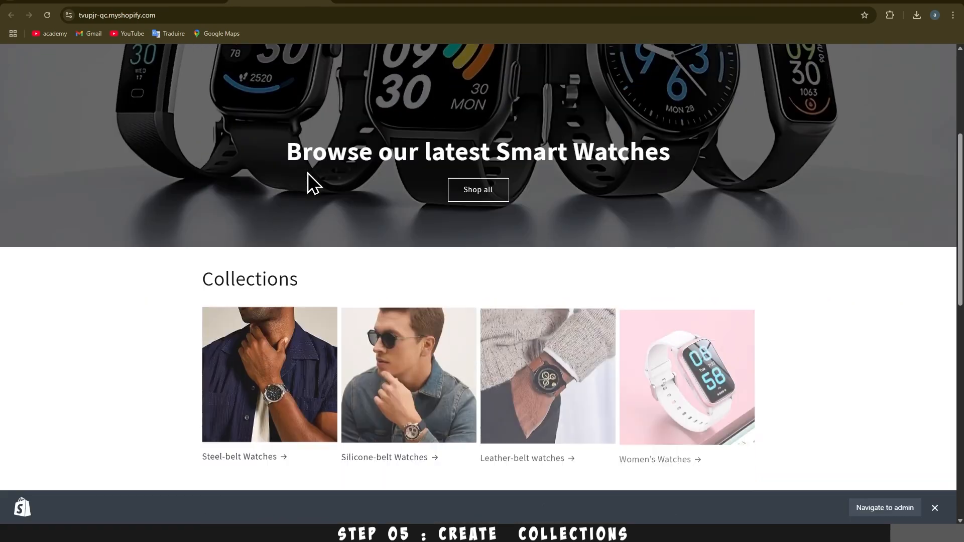
pyautogui.scroll(-1, 308, 173)
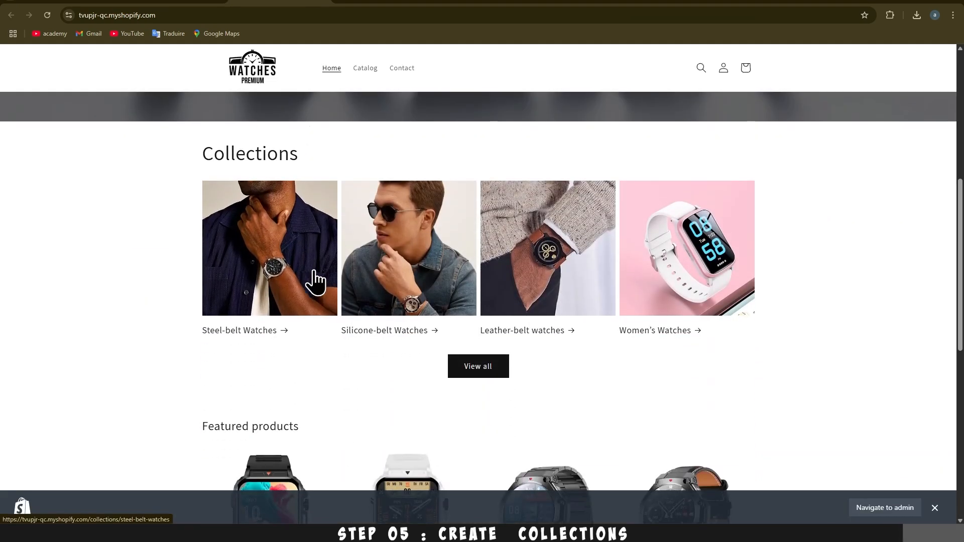
pyautogui.click(309, 274)
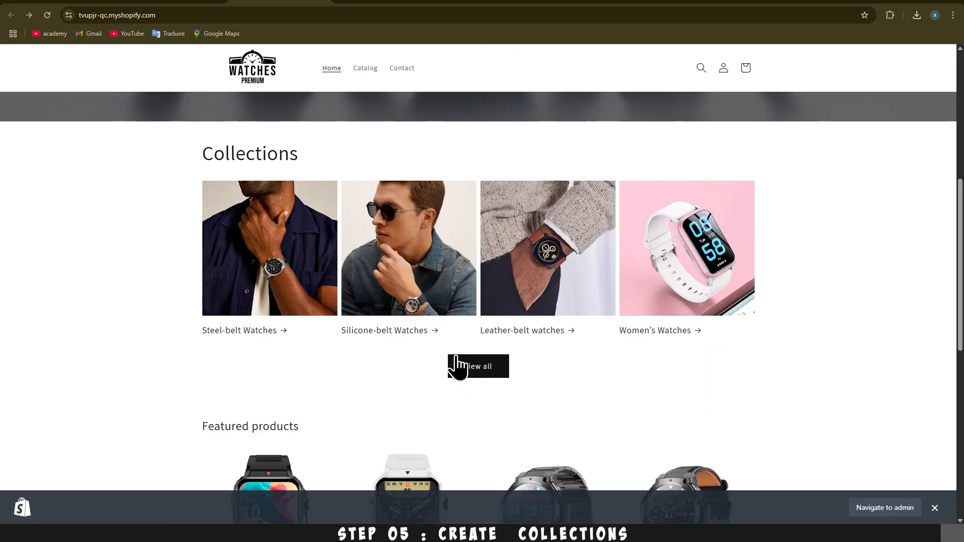
pyautogui.click(454, 359)
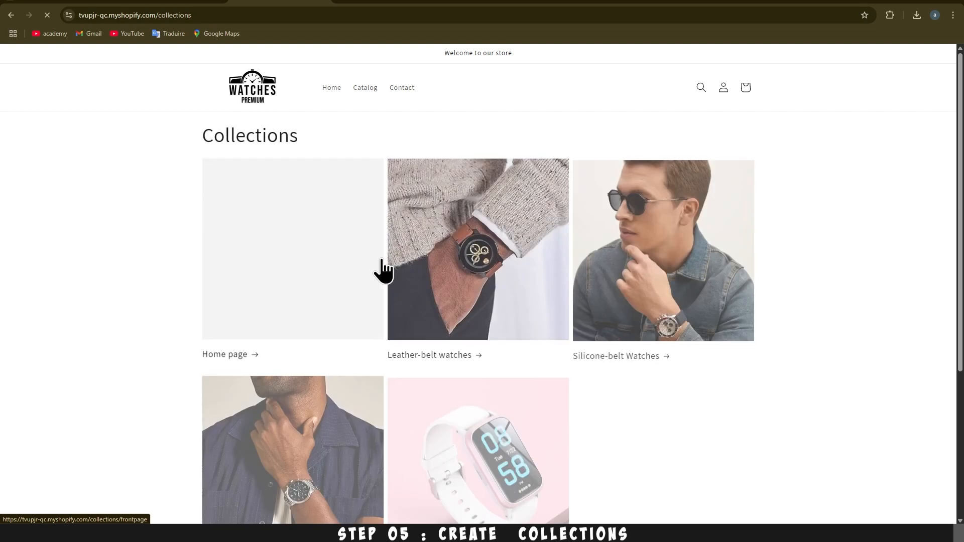
pyautogui.scroll(-3, 381, 266)
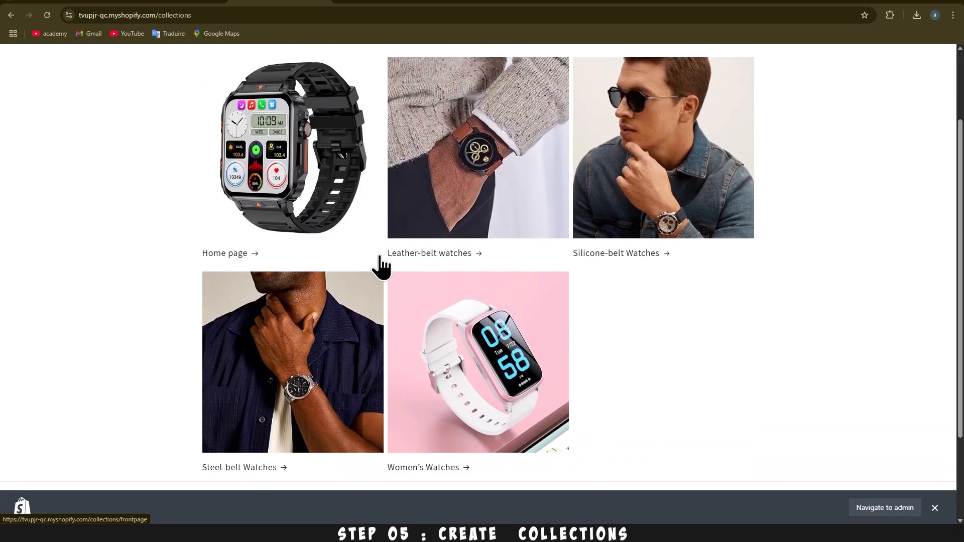
pyautogui.scroll(3, 381, 269)
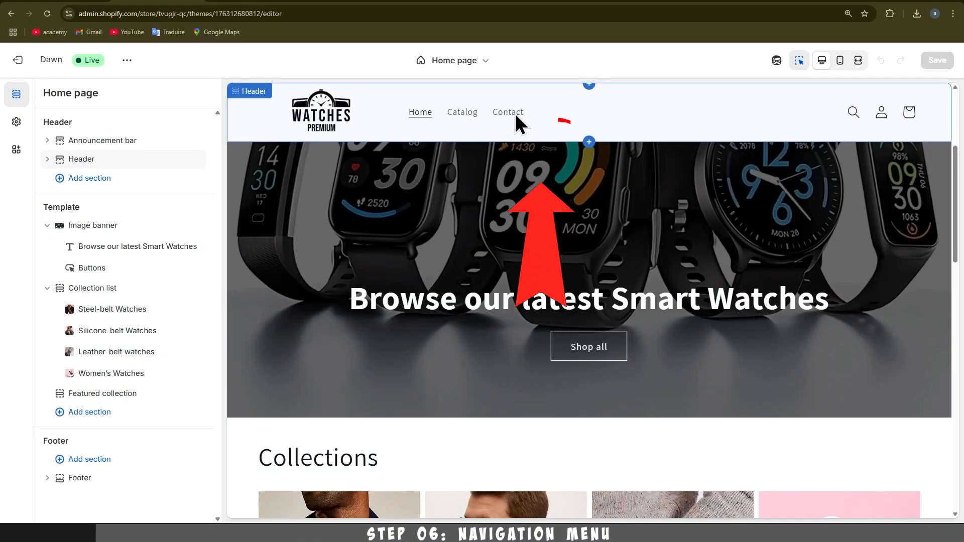
# Step: Exit the theme editor and open the Main menu from Content > Menus
pyautogui.scroll(-5, 497, 226)
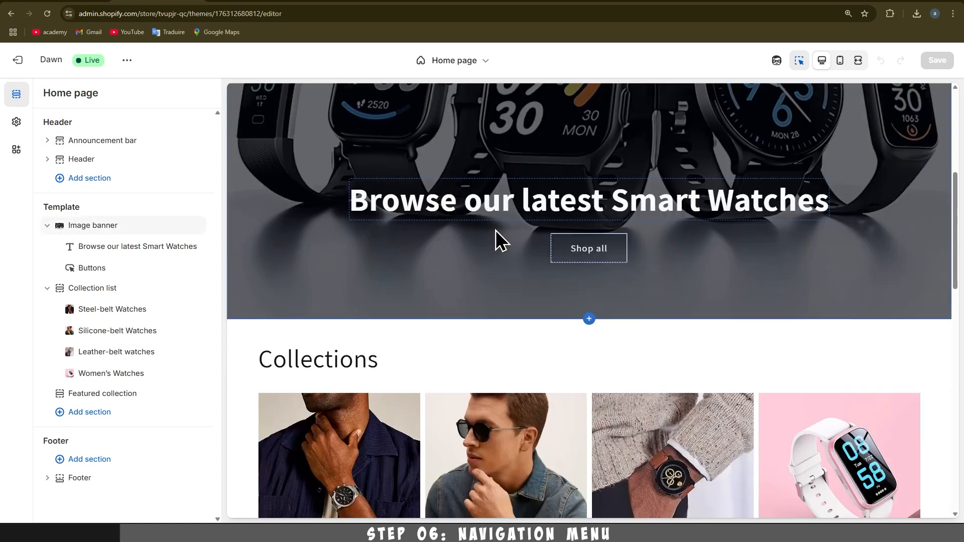
pyautogui.scroll(5, 470, 211)
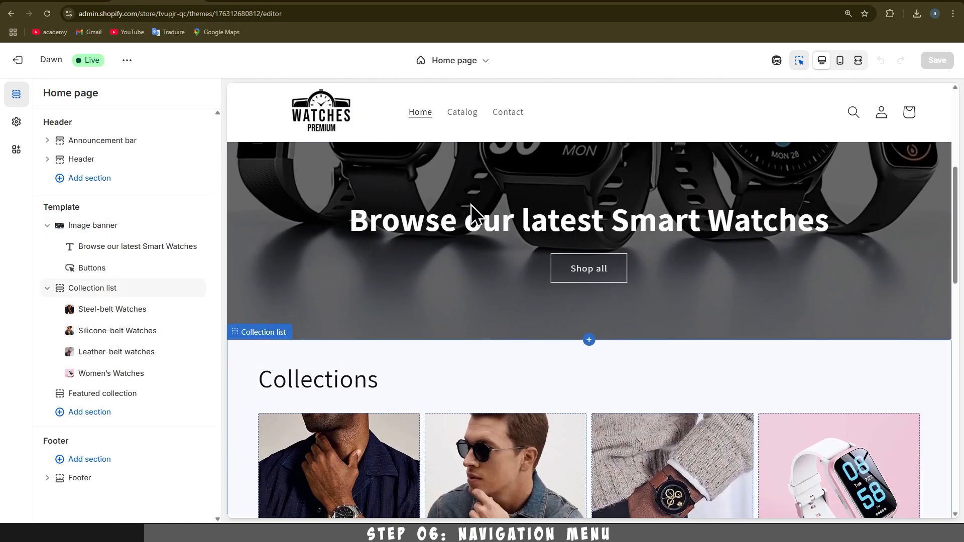
pyautogui.click(31, 59)
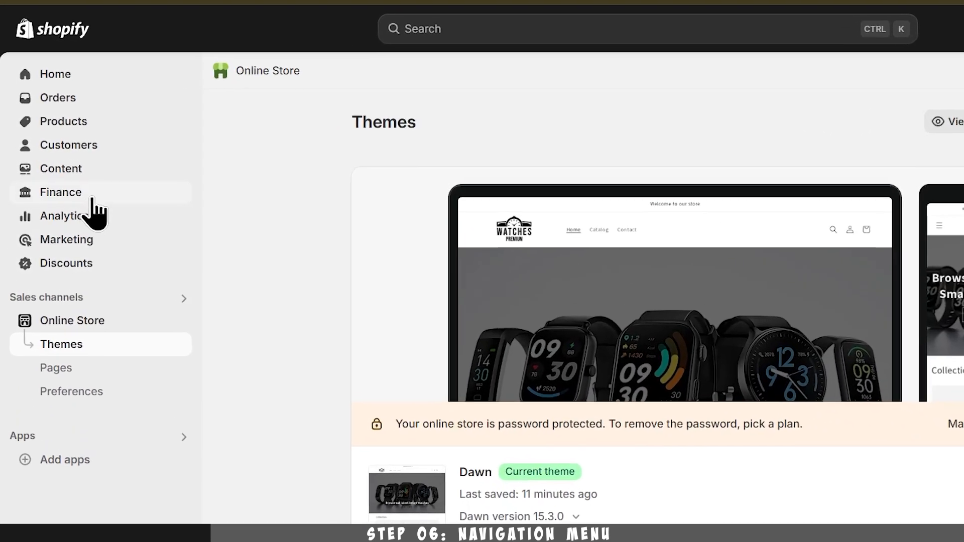
pyautogui.click(86, 173)
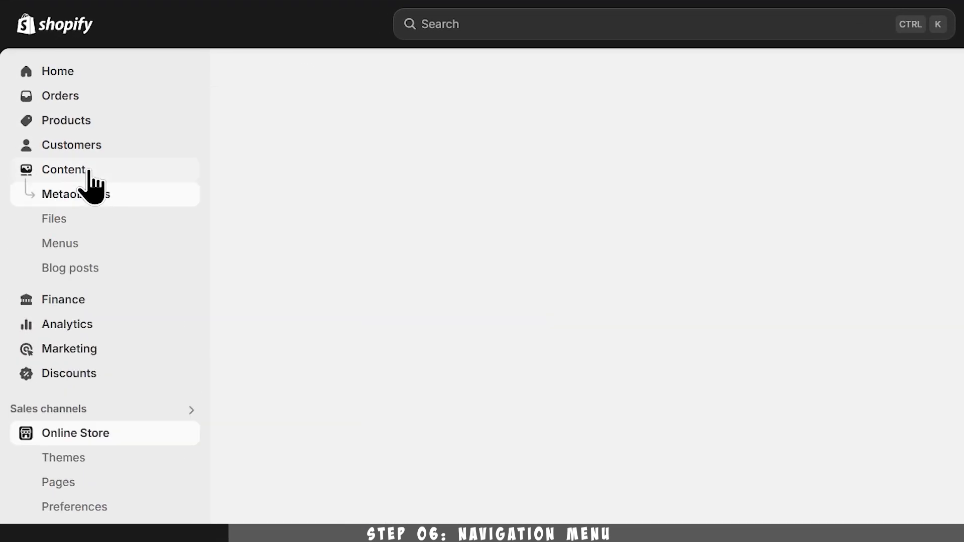
pyautogui.click(86, 246)
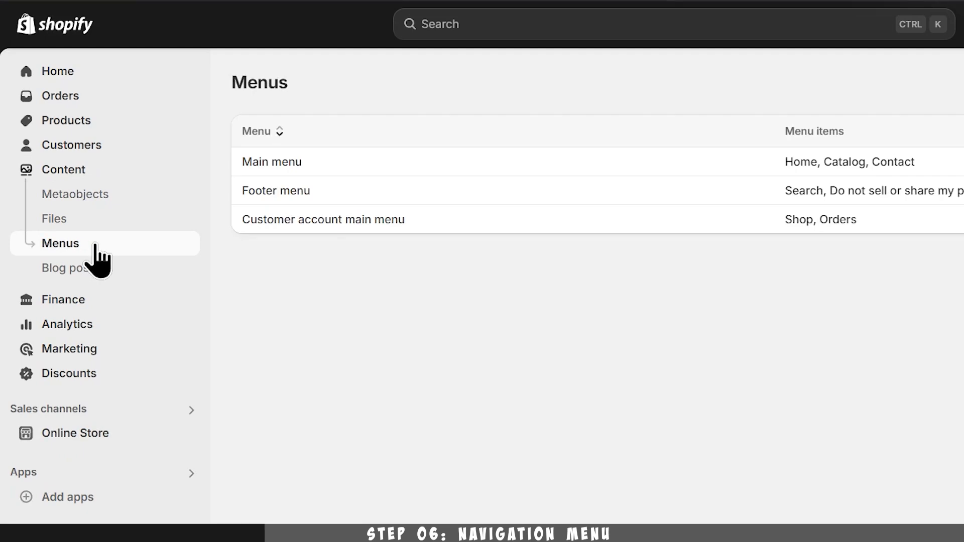
pyautogui.click(291, 161)
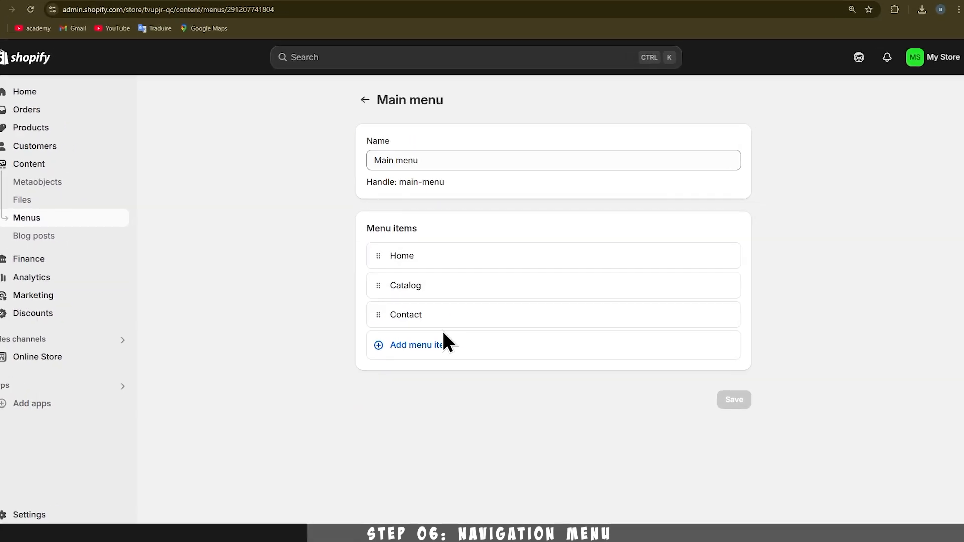
# Step: Add a Women's menu item linked to the Women's Watches collection
pyautogui.click(442, 343)
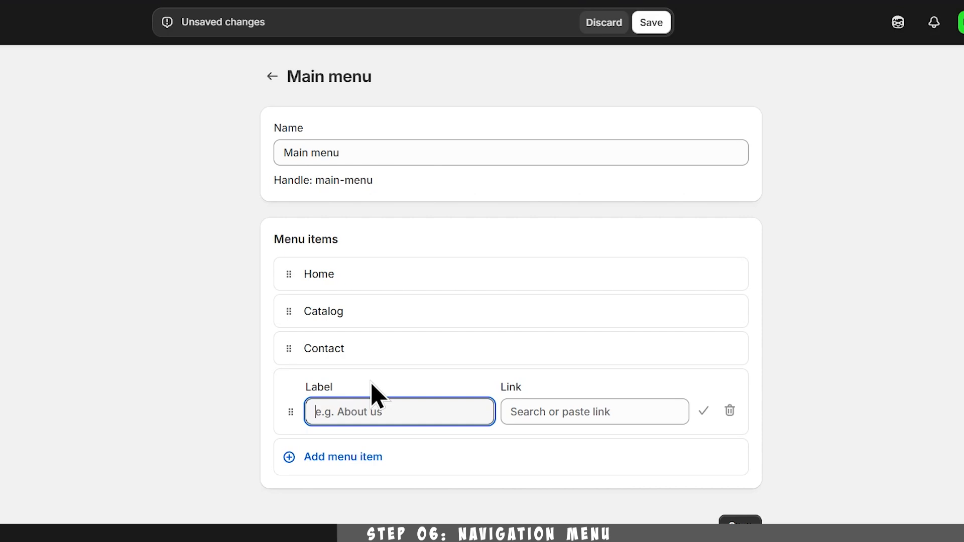
pyautogui.press('Tab')
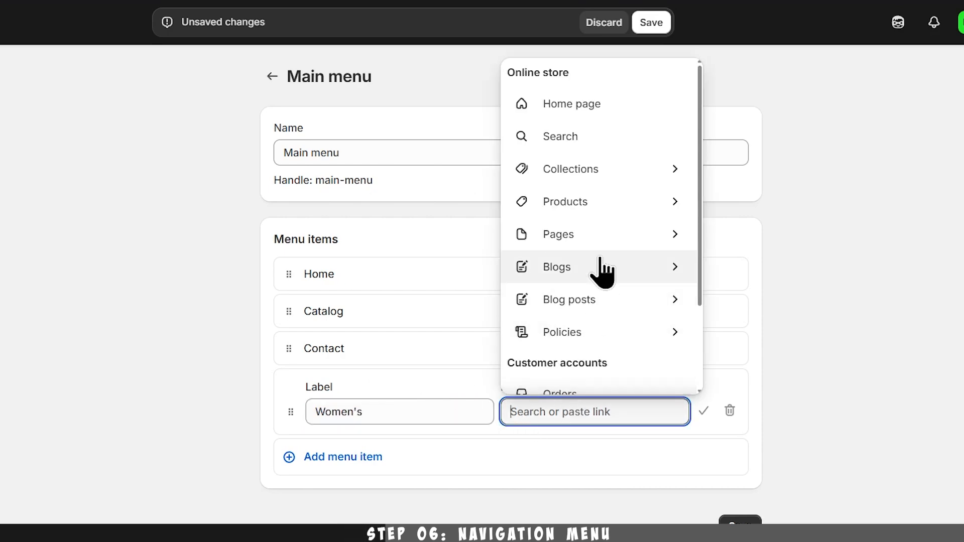
pyautogui.click(648, 170)
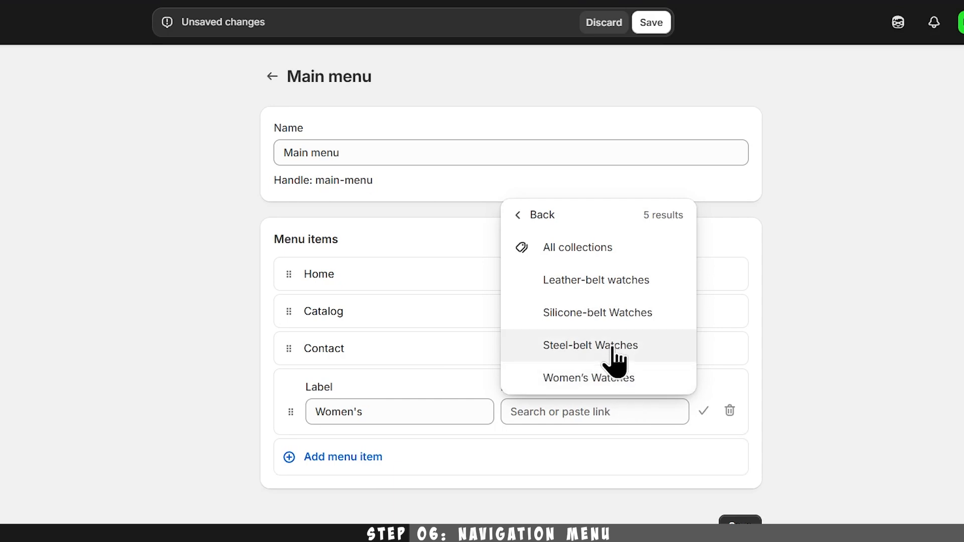
pyautogui.click(609, 284)
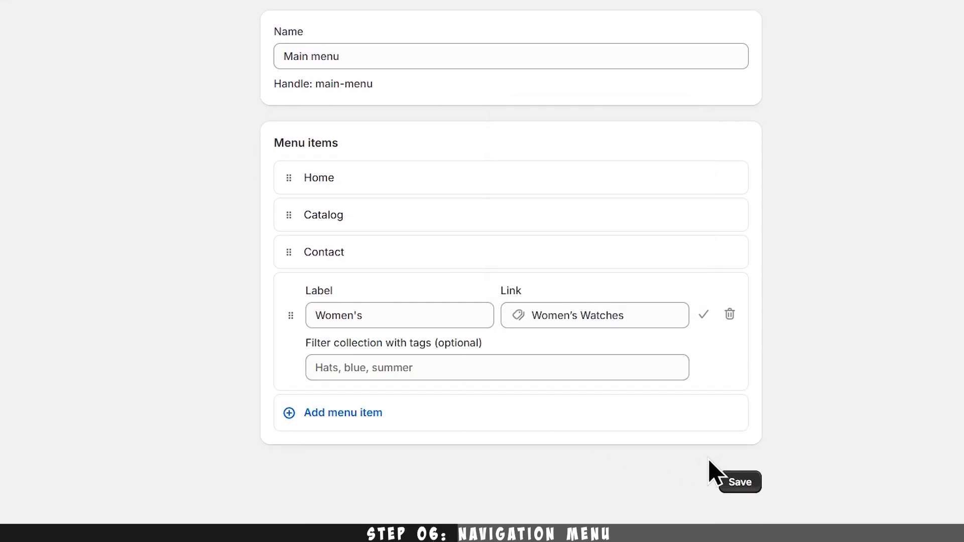
# Step: Add a Leather menu item linked to the Leather-belt watches collection
pyautogui.click(616, 418)
pyautogui.write('S')
pyautogui.press('BackSpace')
pyautogui.click(518, 438)
pyautogui.click(599, 123)
pyautogui.click(608, 315)
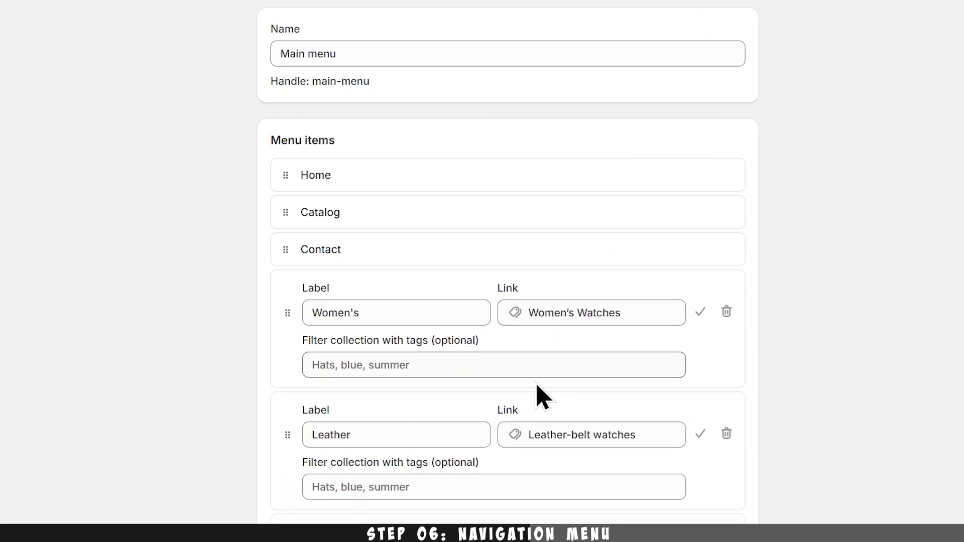
# Step: Reorder Leather and Women's between Catalog and Contact, then save the menu
pyautogui.scroll(-2, 536, 396)
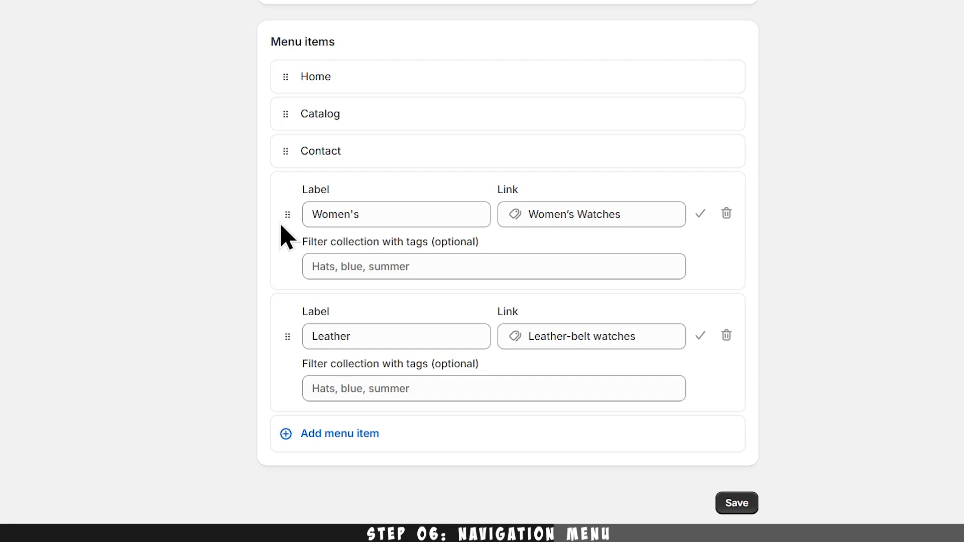
pyautogui.moveTo(285, 219); pyautogui.dragTo(299, 161)
pyautogui.moveTo(291, 243); pyautogui.dragTo(296, 272)
pyautogui.moveTo(288, 437); pyautogui.dragTo(302, 336)
pyautogui.click(701, 277)
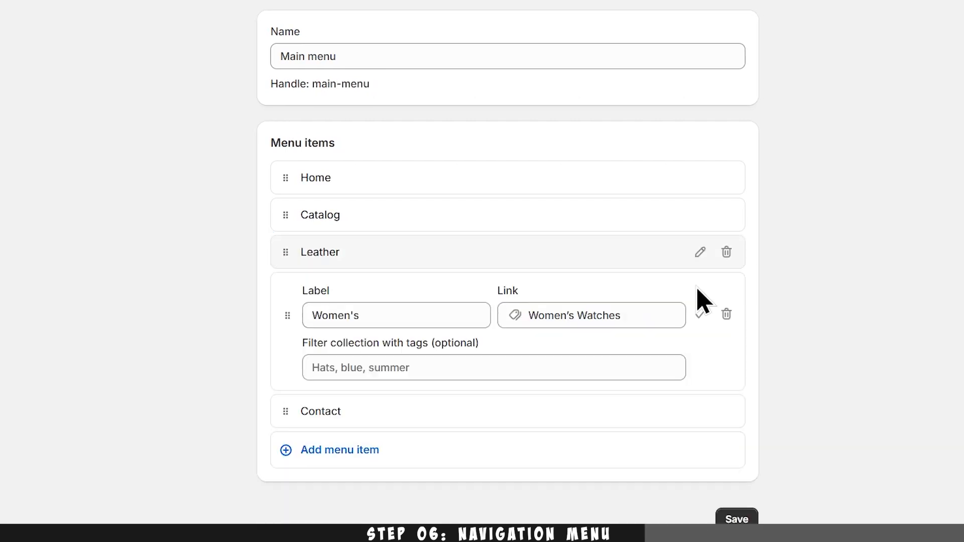
pyautogui.click(700, 314)
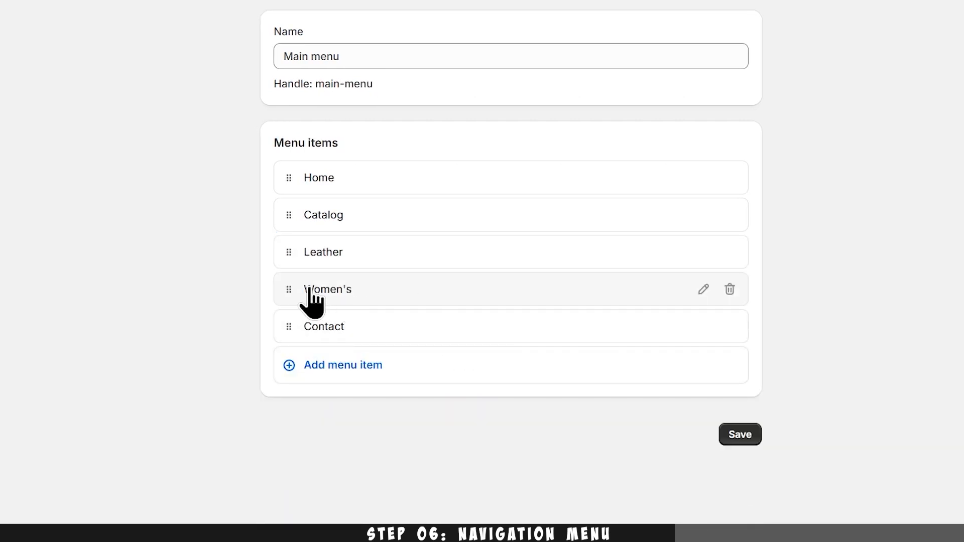
pyautogui.click(743, 434)
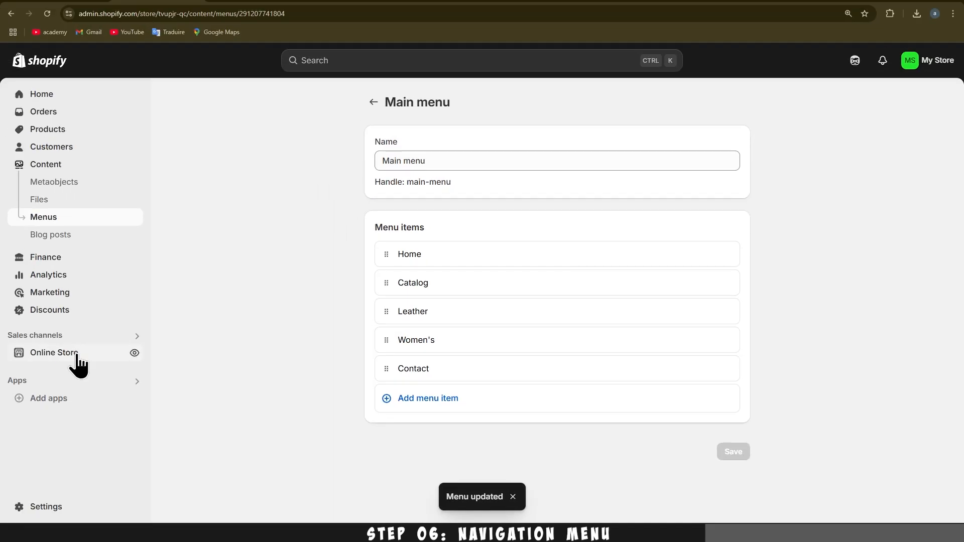
# Step: Reload the Dawn theme editor and preview the Women's collection on the live storefront
pyautogui.click(77, 354)
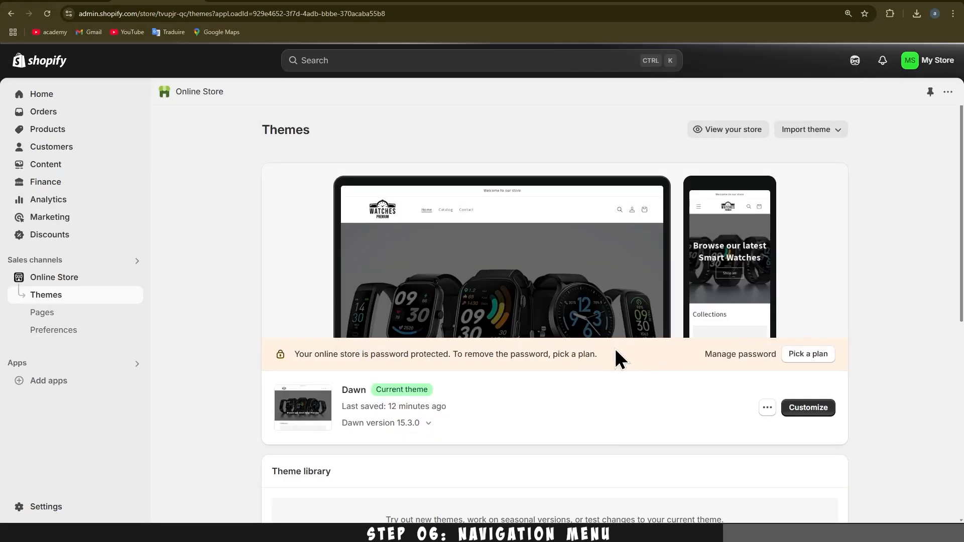
pyautogui.click(794, 409)
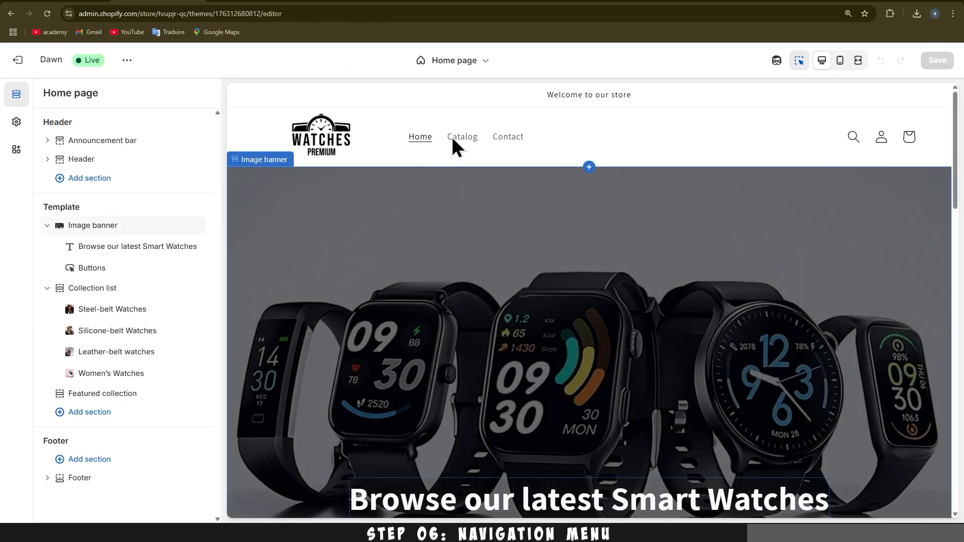
pyautogui.click(47, 13)
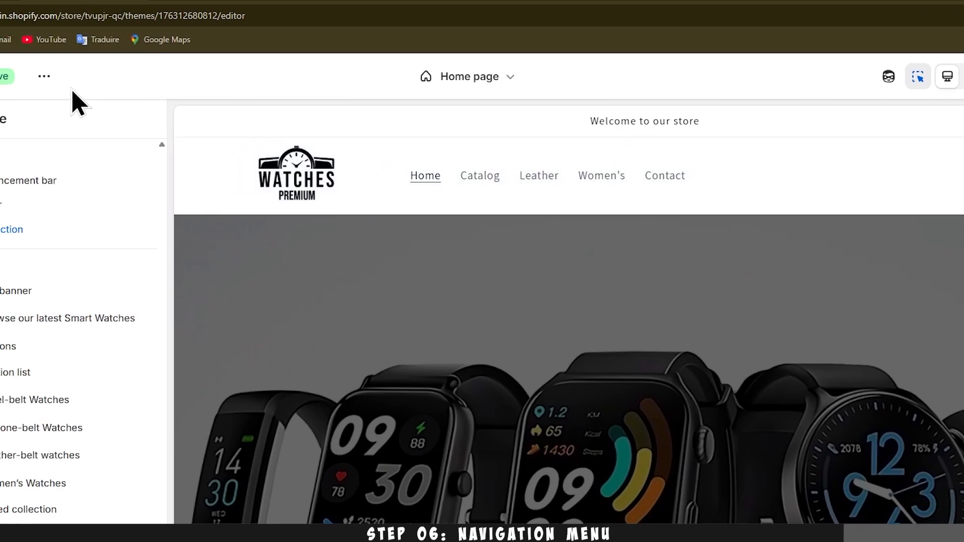
pyautogui.click(163, 78)
pyautogui.click(108, 232)
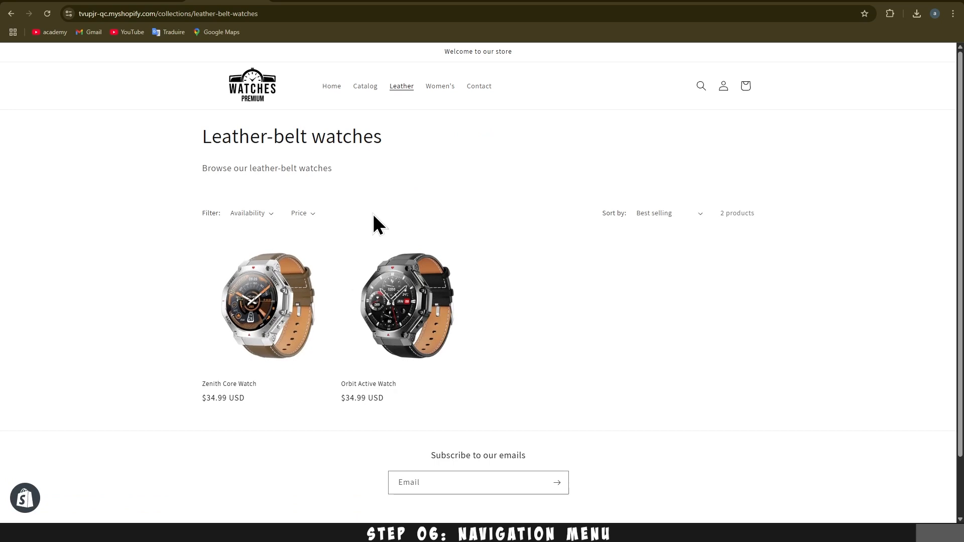
pyautogui.click(442, 86)
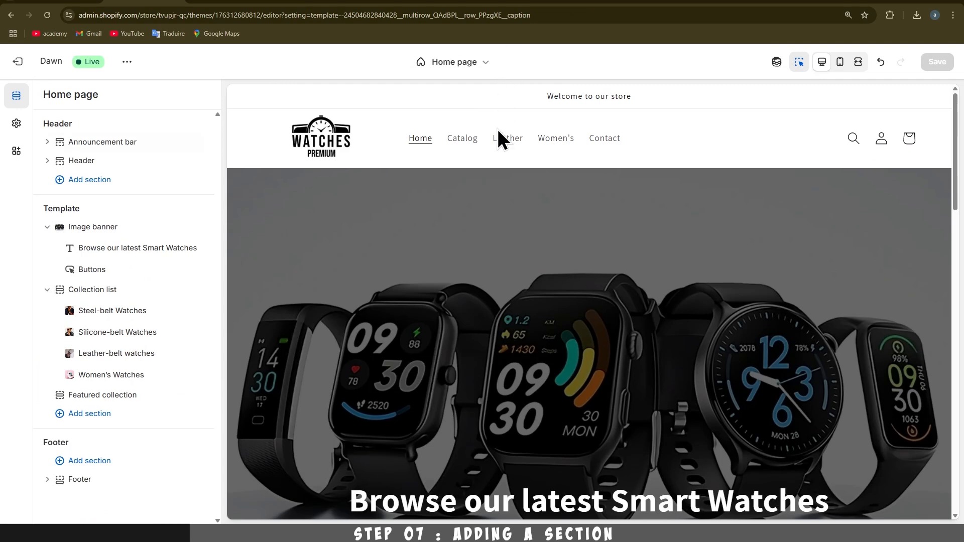
# Step: Add a Multirow section to the home page and delete its third row
pyautogui.scroll(-12, 495, 211)
pyautogui.scroll(-9, 466, 250)
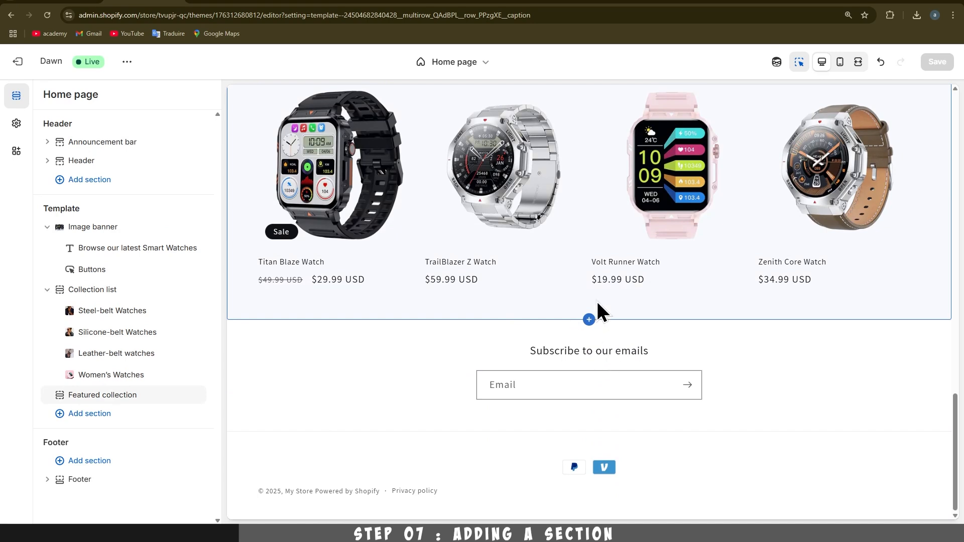
pyautogui.click(95, 416)
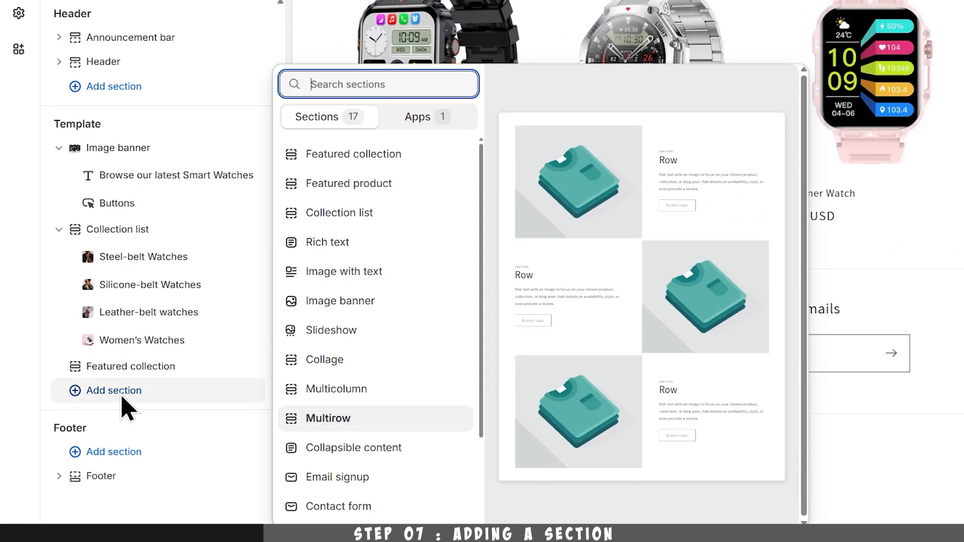
pyautogui.click(351, 419)
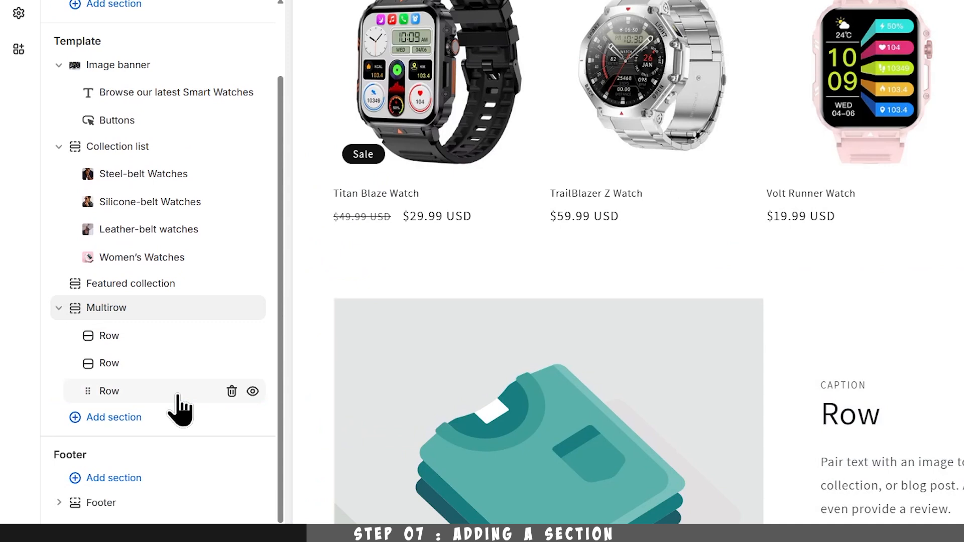
pyautogui.click(231, 392)
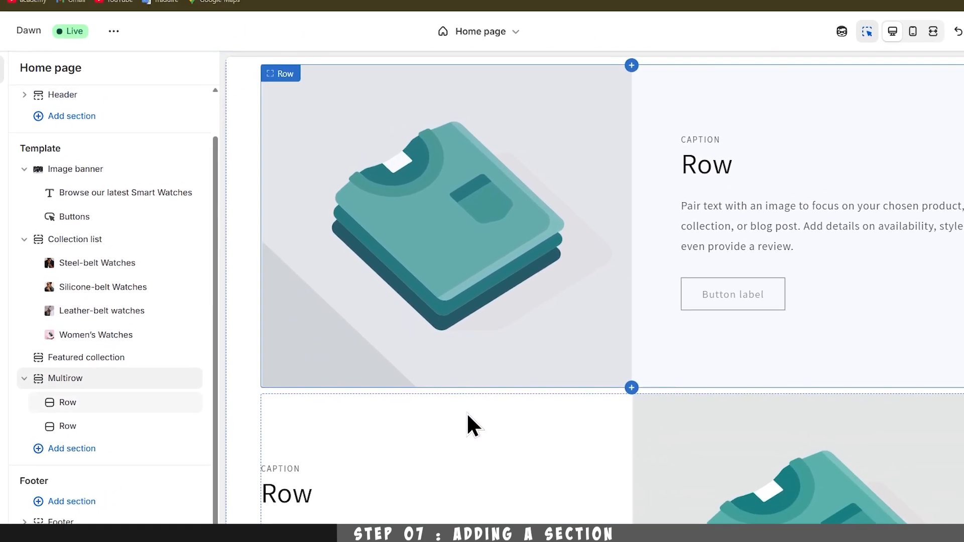
# Step: Give the first row the FS5384_onwrist image, caption 'New' and heading 'Steel'
pyautogui.click(498, 344)
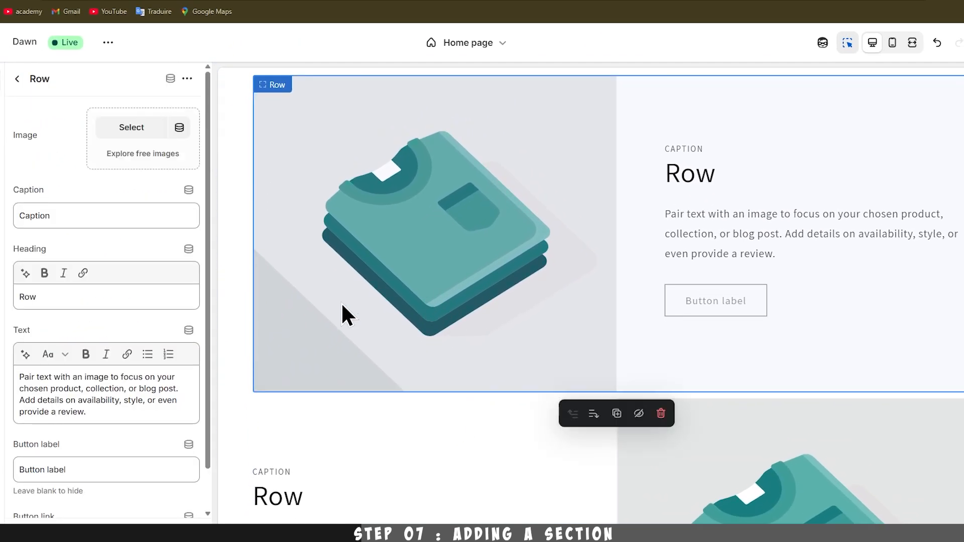
pyautogui.click(132, 128)
pyautogui.click(462, 345)
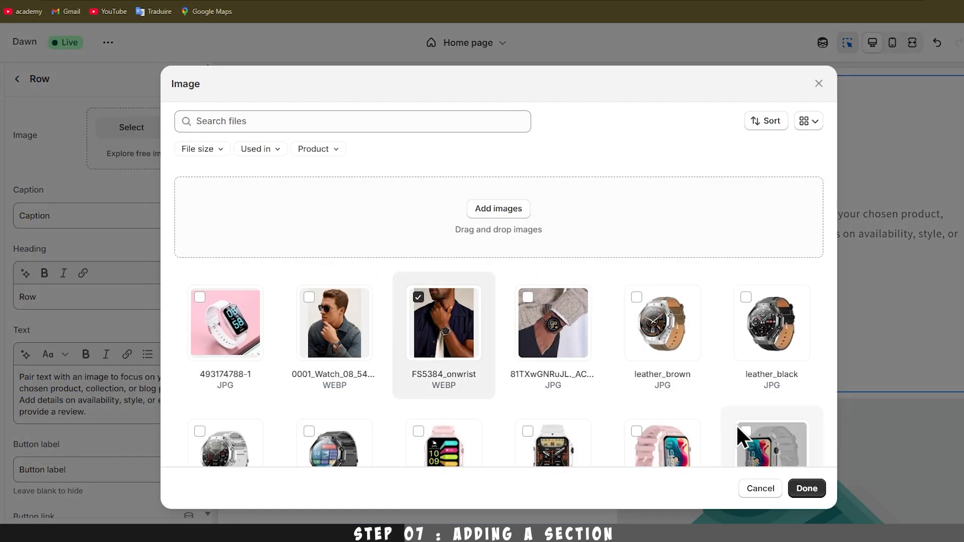
pyautogui.click(809, 489)
pyautogui.click(64, 216)
pyautogui.moveTo(65, 215); pyautogui.dragTo(22, 215)
pyautogui.write('New')
pyautogui.moveTo(56, 296); pyautogui.dragTo(28, 297)
pyautogui.write('Stel')
pyautogui.press('BackSpace')
pyautogui.write('el')
# Step: Paste the steel belts description and add a Shop Now button linking Steel-belt Watches
pyautogui.scroll(-1, 101, 376)
pyautogui.click(101, 372)
pyautogui.hotkey('ctrl', 'a')
pyautogui.write('Experience the future of style and durability with our steel belts. These innovative designs combine modern aesthetics with unparalleled strength, offering a sleek and polished look that stands out from the crowd.')
pyautogui.press('BackSpace')
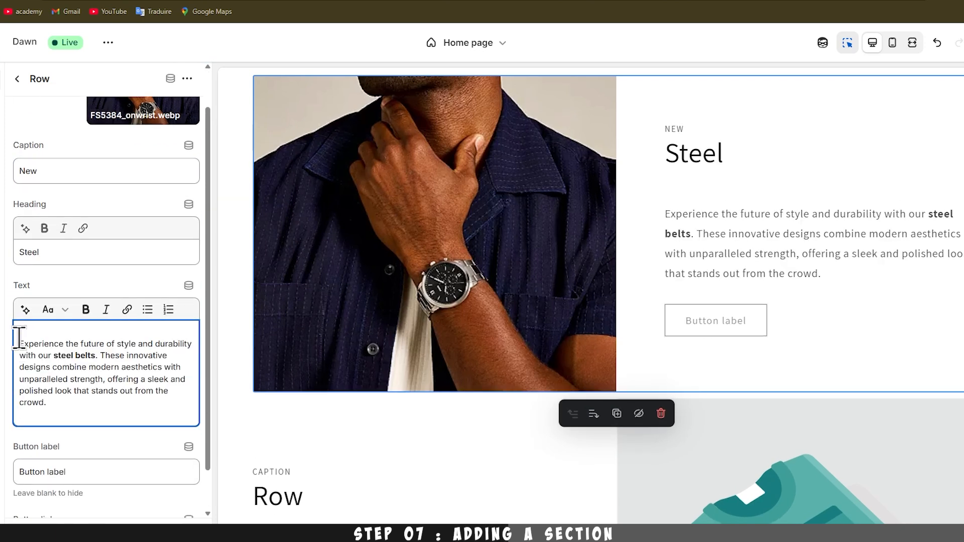
pyautogui.press('Delete')
pyautogui.scroll(-1, 33, 337)
pyautogui.moveTo(99, 426); pyautogui.dragTo(9, 427)
pyautogui.write('Shop Now')
pyautogui.click(88, 496)
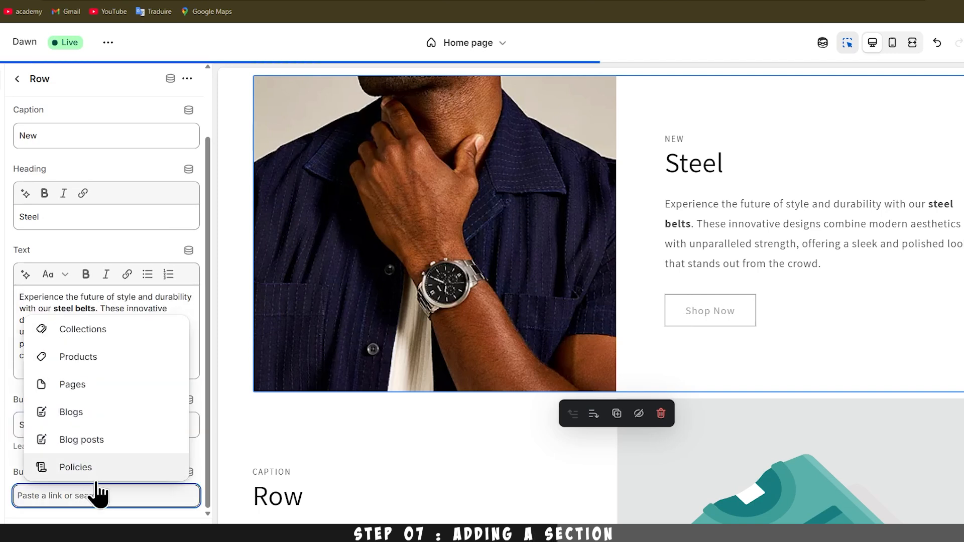
pyautogui.click(101, 357)
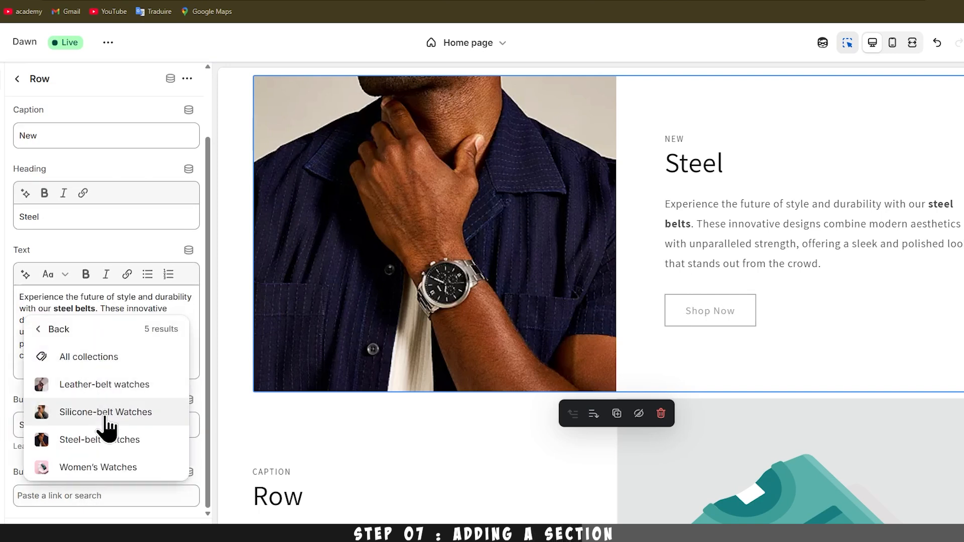
pyautogui.click(111, 441)
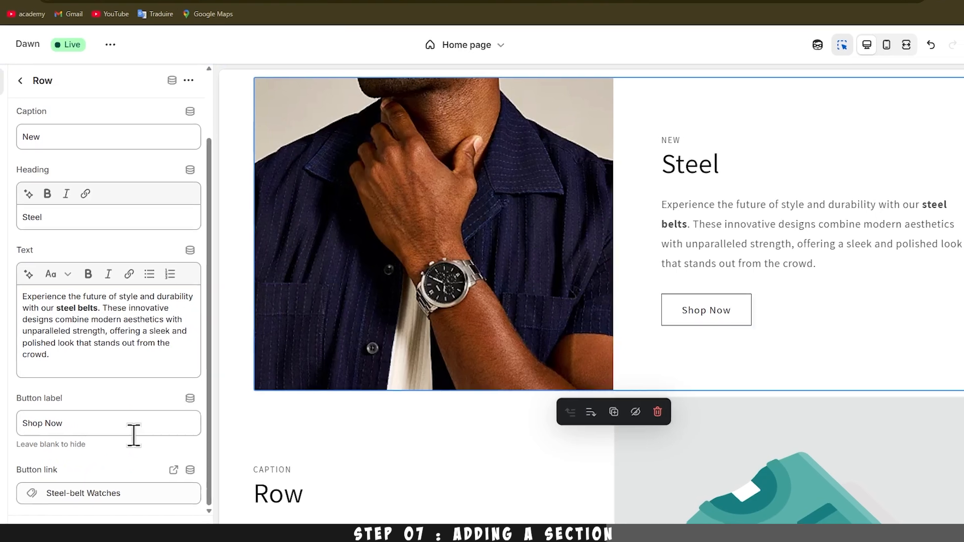
pyautogui.scroll(-3, 411, 378)
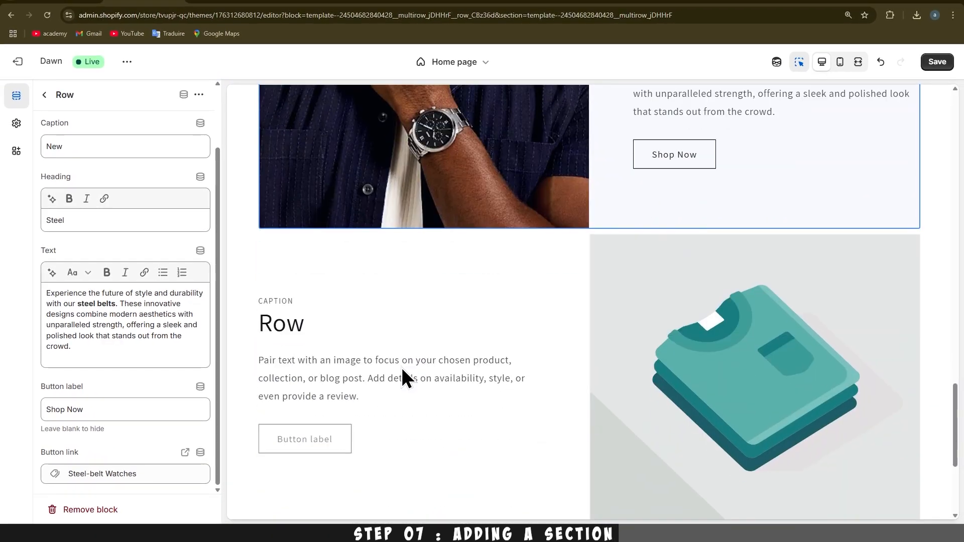
pyautogui.scroll(-2, 402, 367)
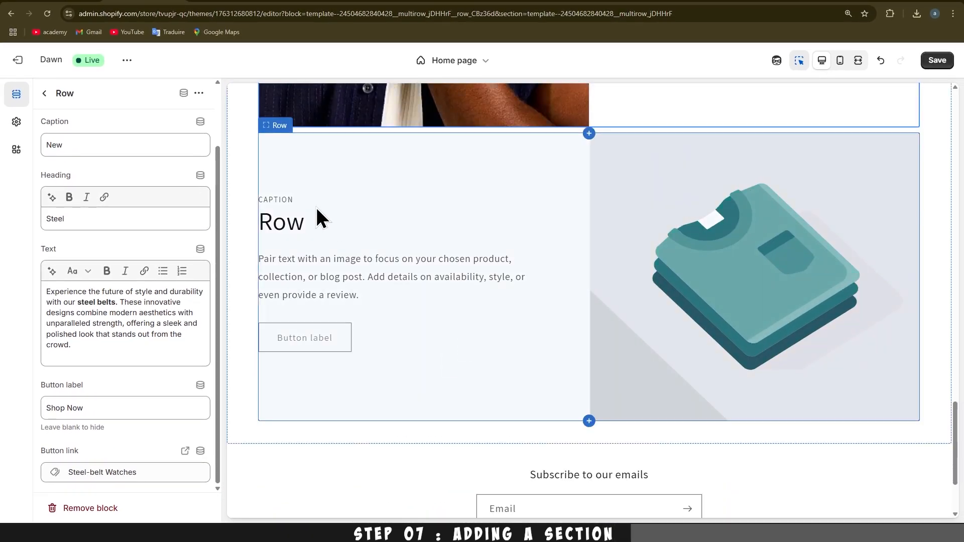
# Step: Give the second row a watch image, caption 'Fashion', heading 'Leather' and the leather belts description
pyautogui.click(373, 226)
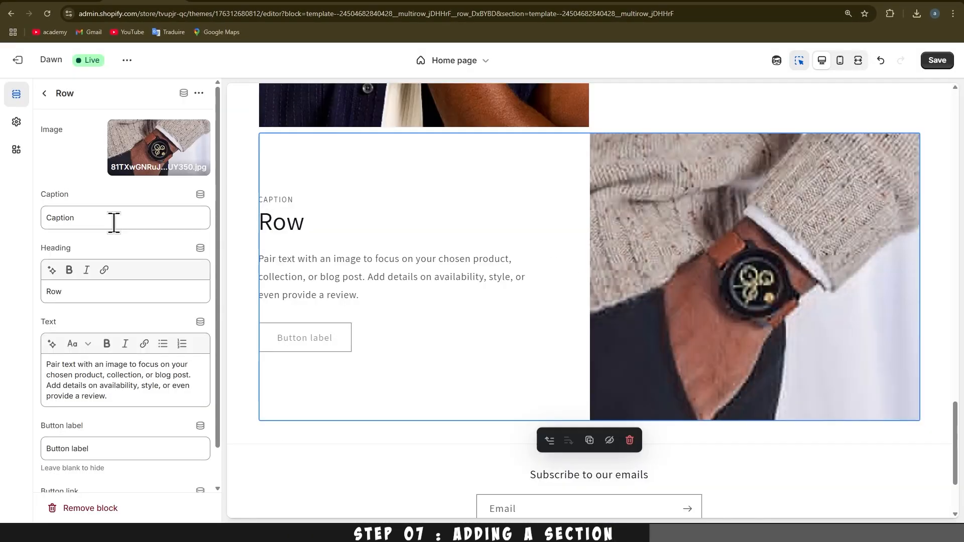
pyautogui.click(112, 221)
pyautogui.write('Fashion')
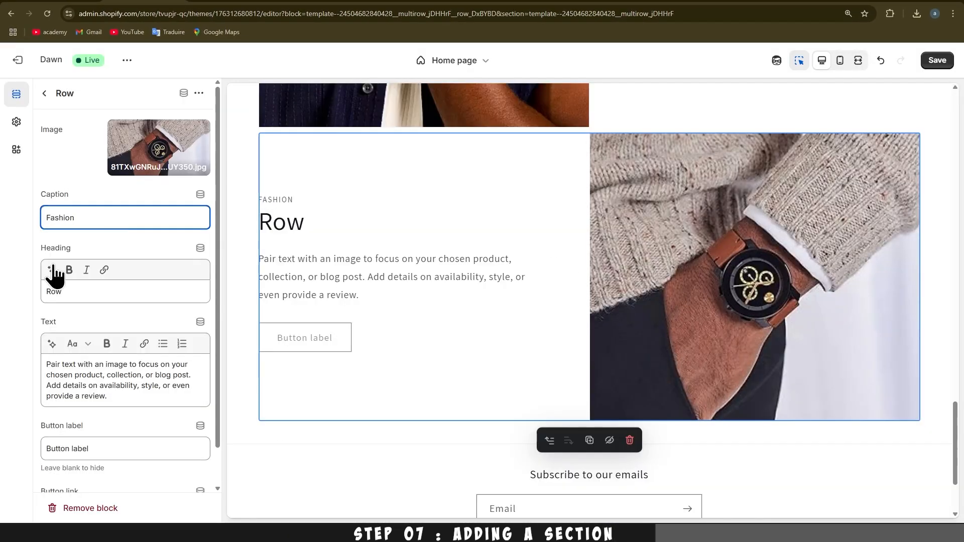
pyautogui.doubleClick(53, 292)
pyautogui.write('Leather')
pyautogui.moveTo(108, 396); pyautogui.dragTo(43, 363)
pyautogui.hotkey('ctrl', 'a')
pyautogui.write('Discover the perfect blend of elegance and durability with our leather belts. Designed for fashion enthusiasts, these belts feature premium craftsmanship and a timeless appeal, making them an ideal accessory for every outfit.   Discover the perfect blend of elegance and durability with our leather belts. Designed for fashion enthusiasts, these belts feature premium craftsmanship and a timeless appeal, making them an ideal accessory for every outfit.')
pyautogui.moveTo(147, 415); pyautogui.dragTo(39, 368)
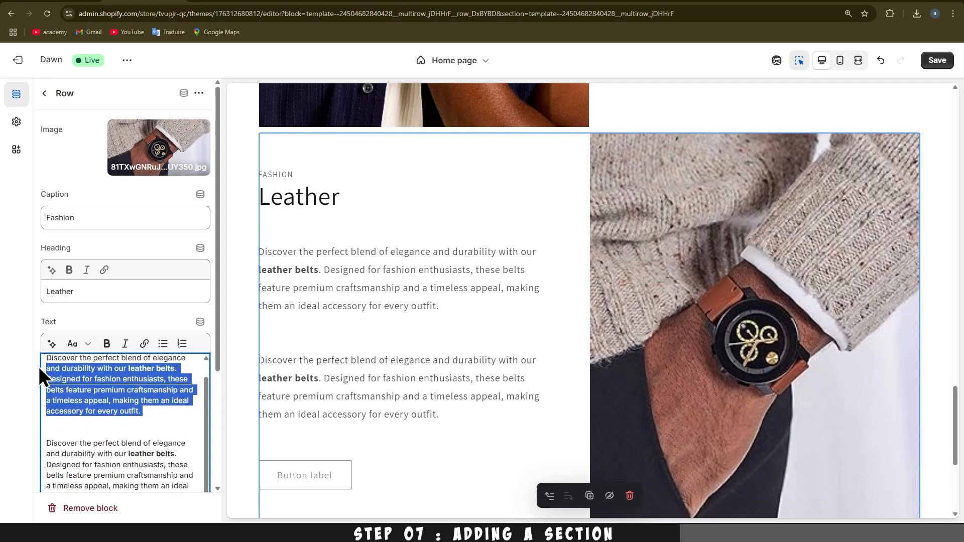
pyautogui.press('BackSpace')
pyautogui.hotkey('ctrl', 'a')
pyautogui.write('Discover the perfect blend of elegance and durability with our leather belts. Designed for fashion enthusiasts, these belts feature premium craftsmanship and a timeless appeal, making them an ideal accessory for every outfit.')
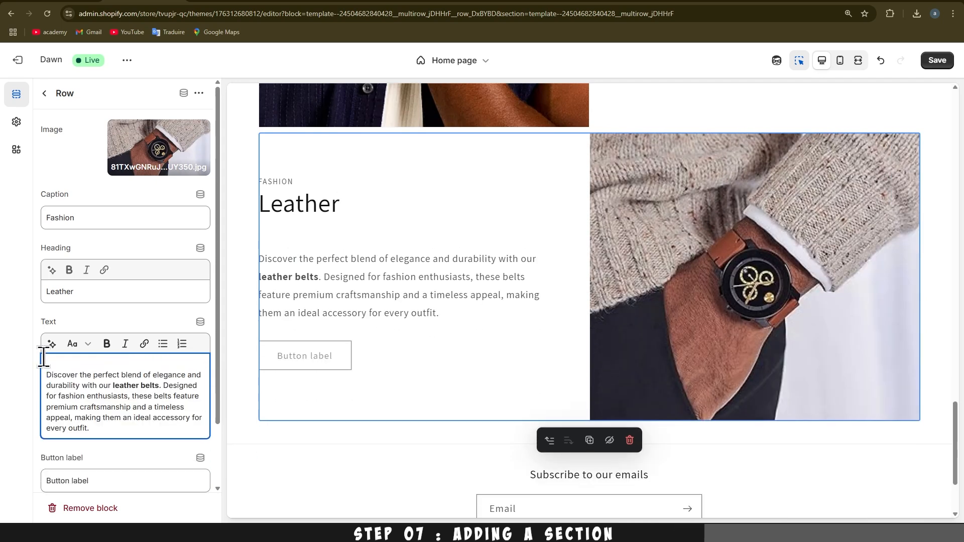
pyautogui.press('BackSpace')
# Step: Set the second row's Shop Now button to Leather-belt watches and save the theme
pyautogui.scroll(-2, 146, 393)
pyautogui.moveTo(120, 412); pyautogui.dragTo(31, 418)
pyautogui.write('Shop n')
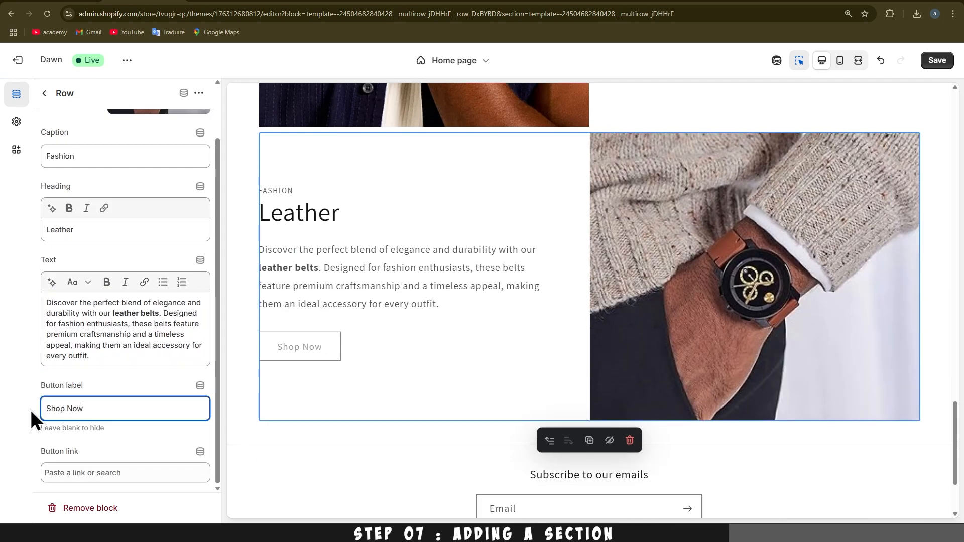
pyautogui.click(100, 472)
pyautogui.click(101, 372)
pyautogui.scroll(-2, 311, 374)
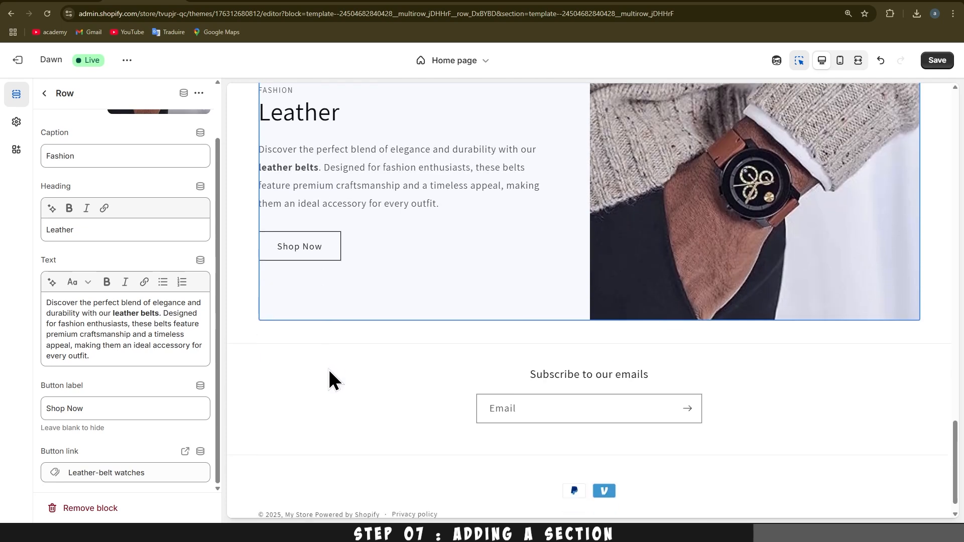
pyautogui.scroll(9, 332, 379)
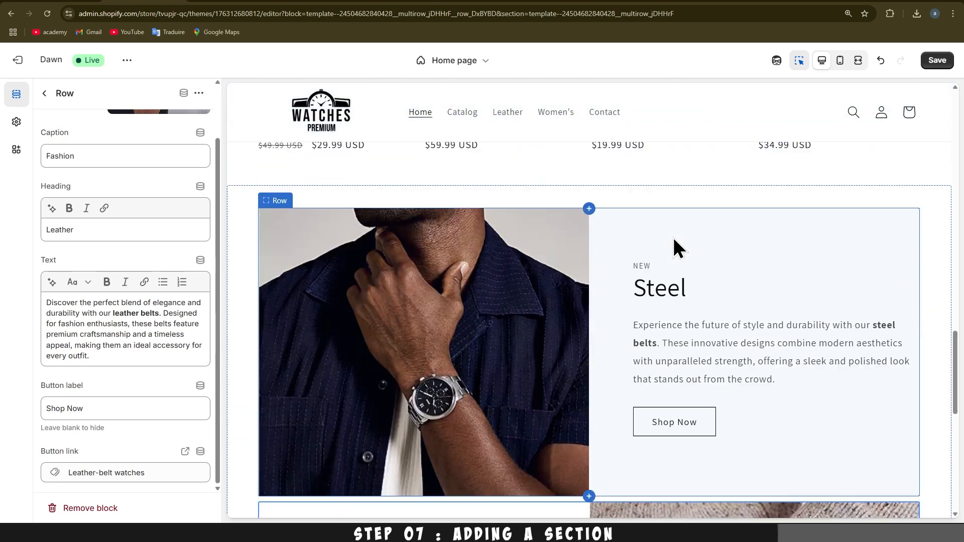
pyautogui.scroll(2, 673, 240)
pyautogui.click(937, 61)
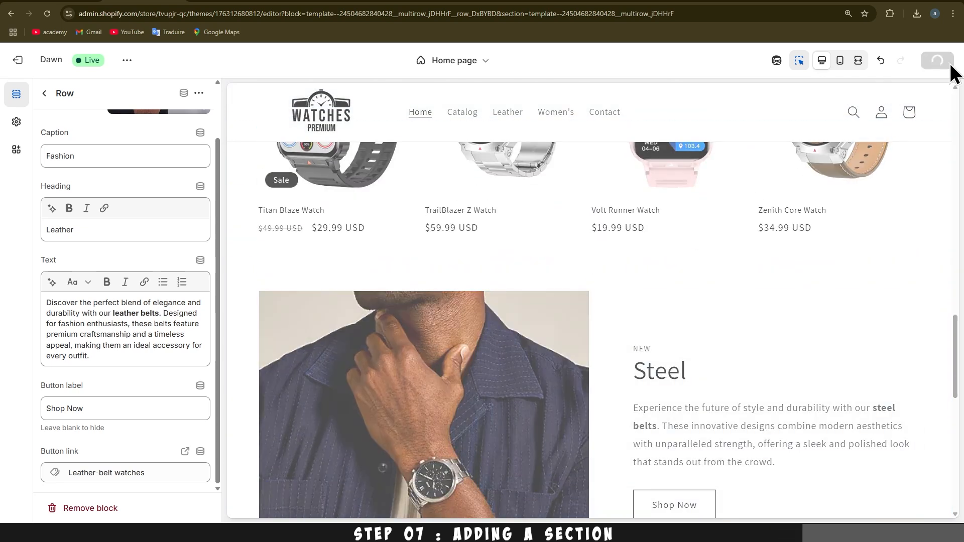
pyautogui.click(127, 61)
# Step: On the live store, check that the Steel row's Shop Now opens Steel-belt Watches
pyautogui.click(73, 179)
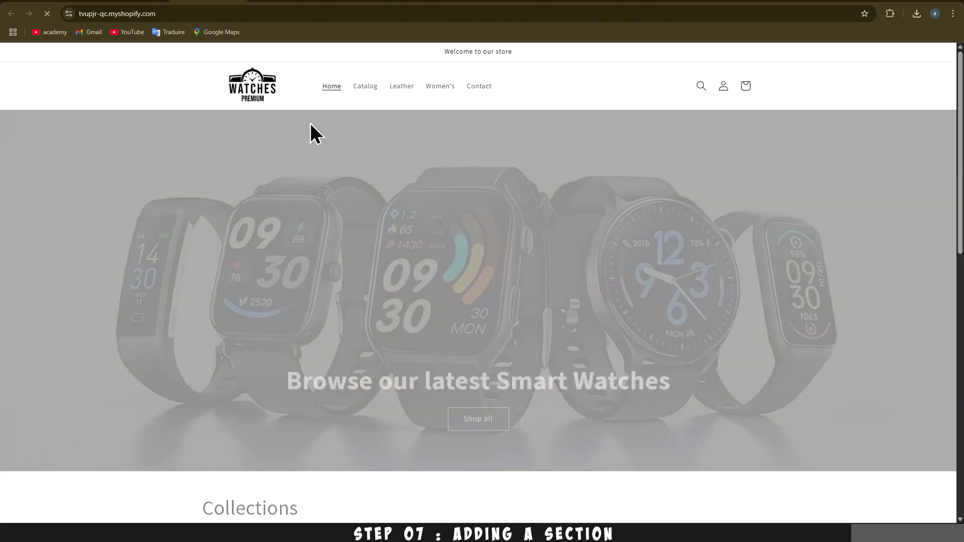
pyautogui.scroll(-20, 322, 167)
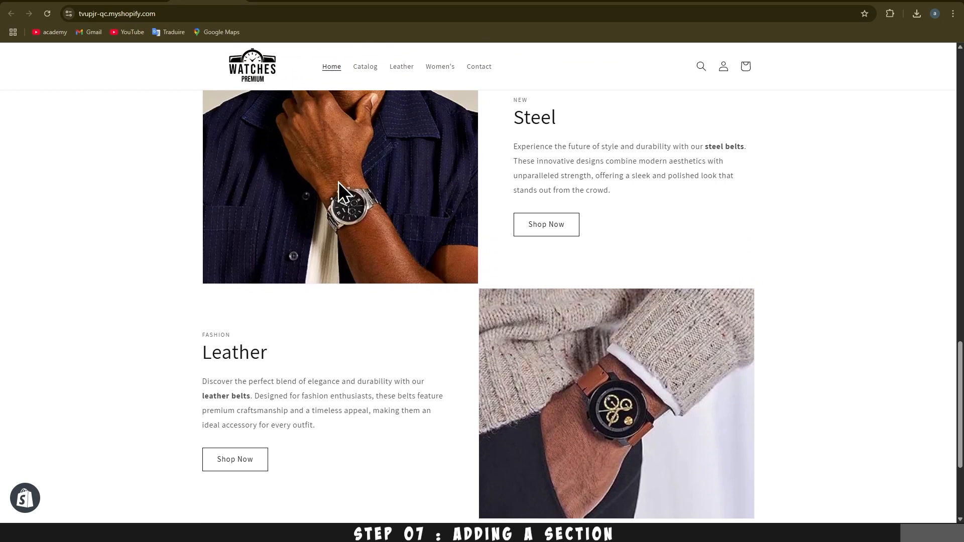
pyautogui.click(524, 225)
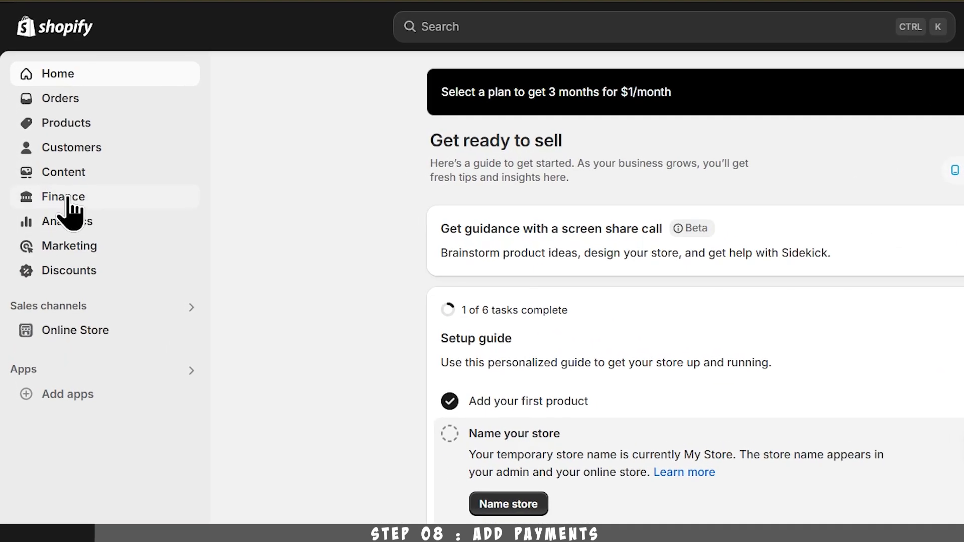
# Step: In Payments settings, deactivate PayPal Express Checkout and scroll to manual payment methods
pyautogui.click(48, 184)
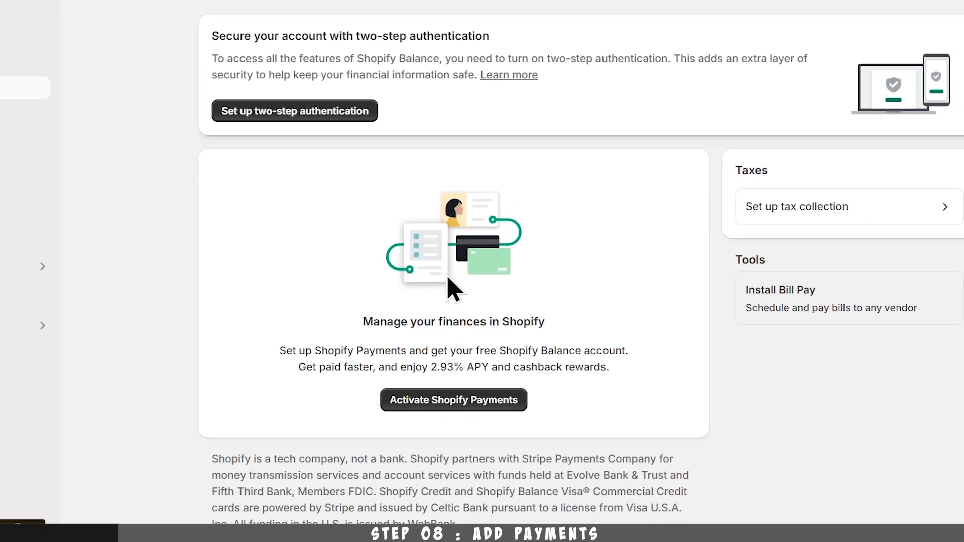
pyautogui.click(450, 397)
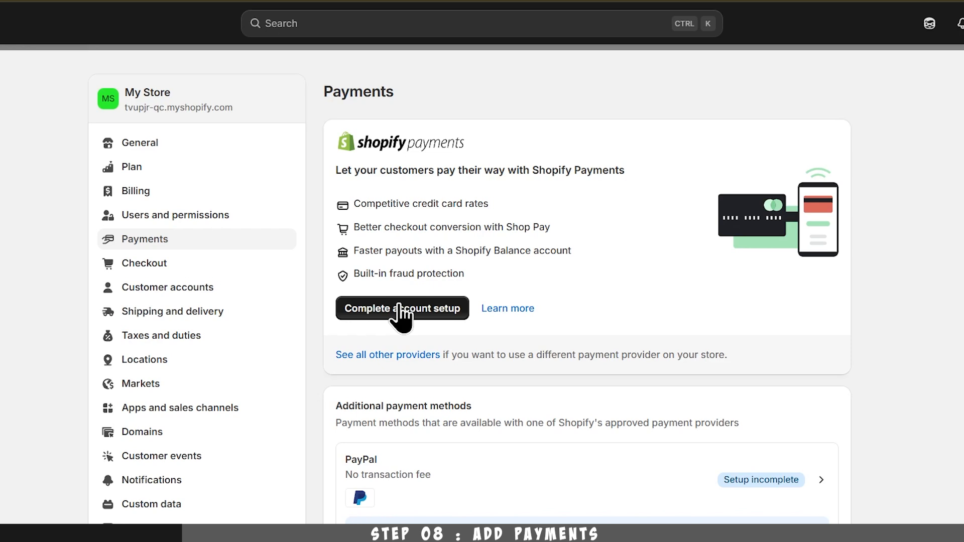
pyautogui.scroll(-3, 402, 315)
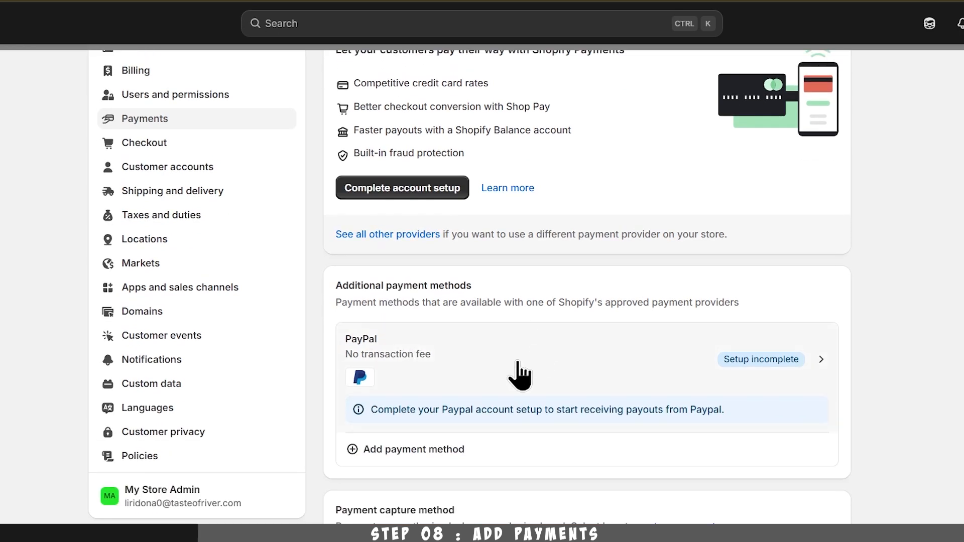
pyautogui.click(517, 363)
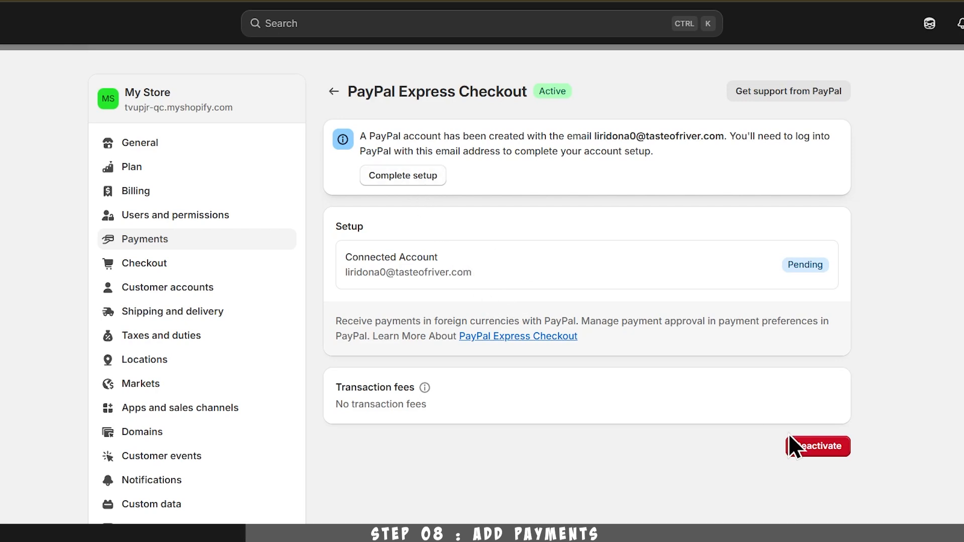
pyautogui.click(816, 448)
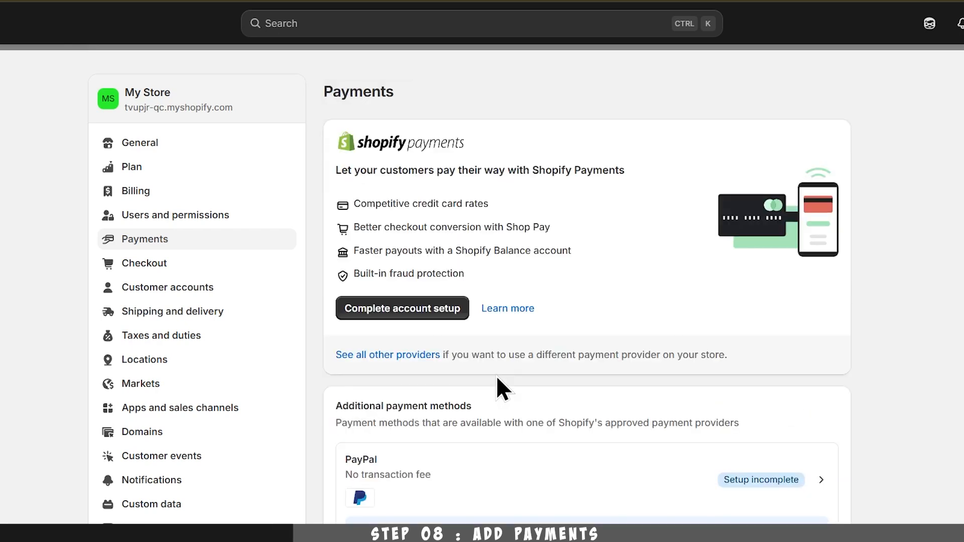
pyautogui.scroll(-3, 496, 375)
pyautogui.scroll(-8, 497, 375)
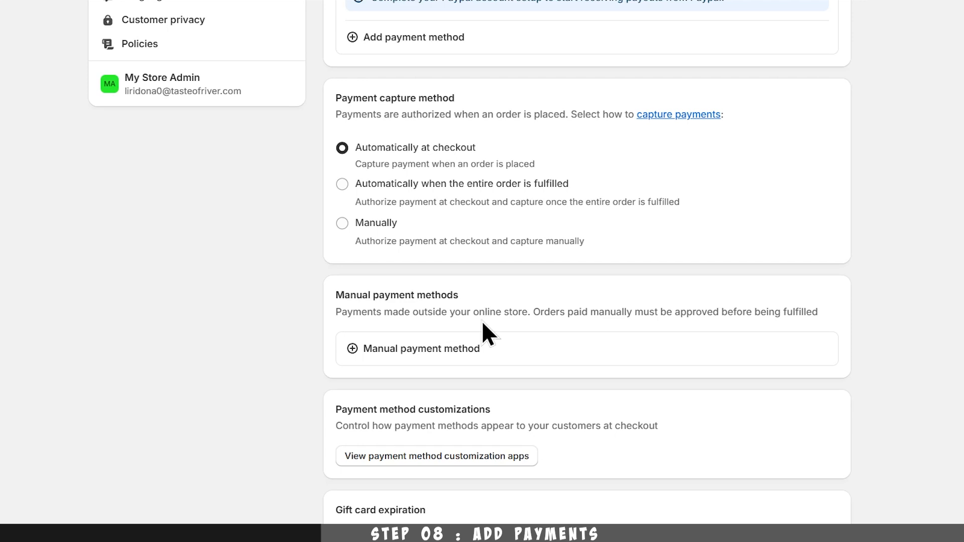
# Step: Activate Cash on Delivery (COD) with payment instructions 'thank you for your order !'
pyautogui.click(460, 351)
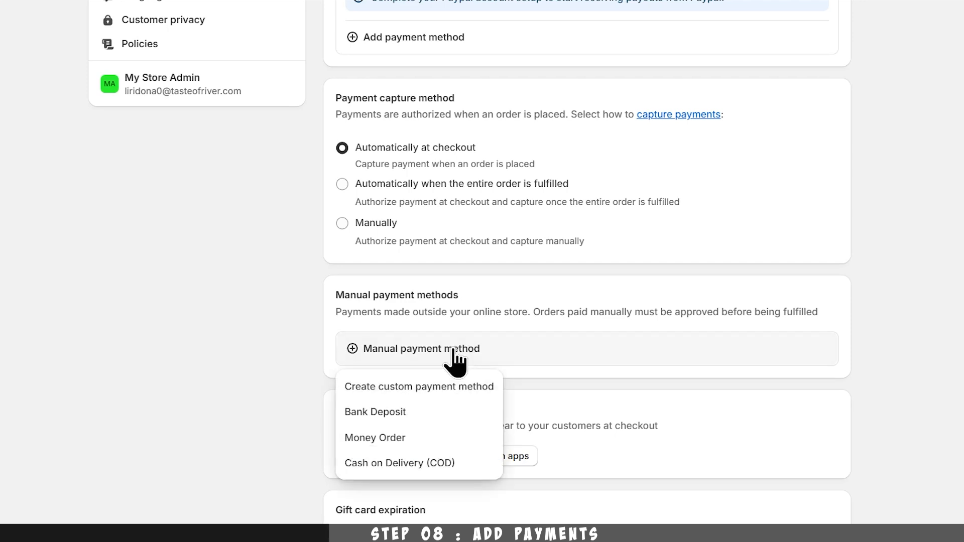
pyautogui.click(445, 464)
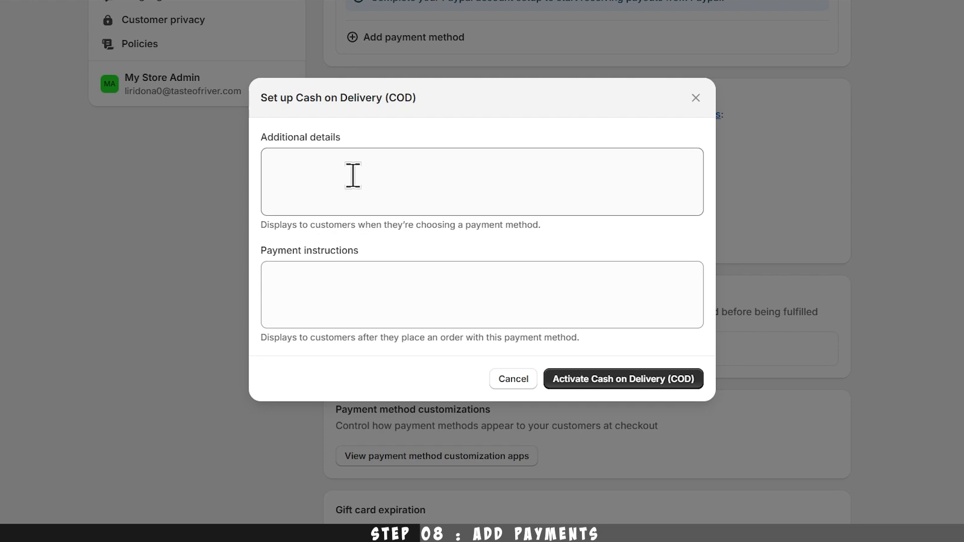
pyautogui.click(430, 294)
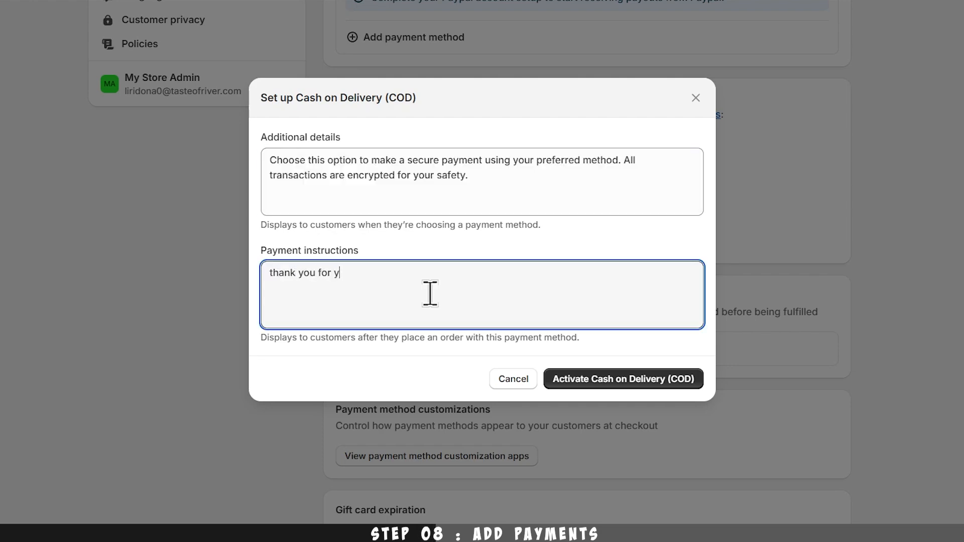
pyautogui.write('thank you for your order !')
pyautogui.click(563, 379)
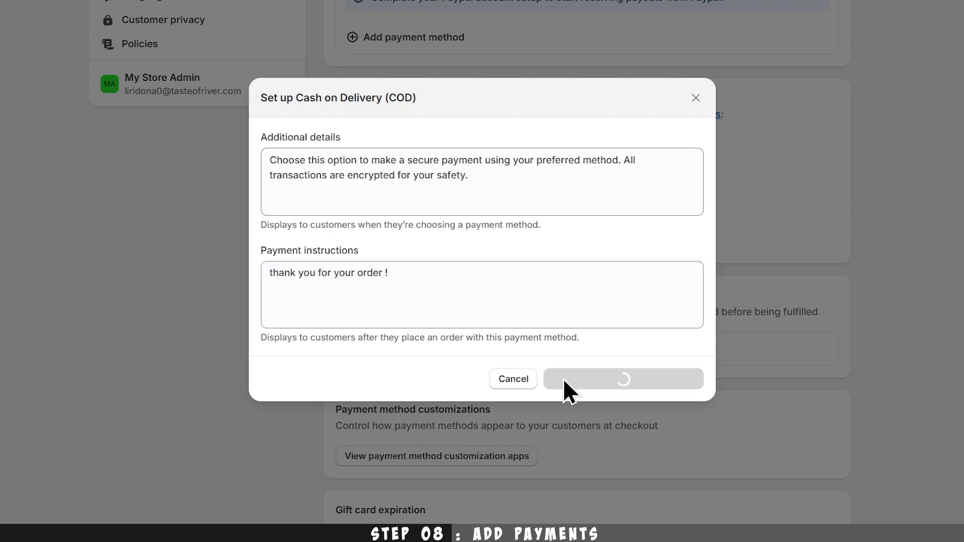
pyautogui.scroll(6, 460, 381)
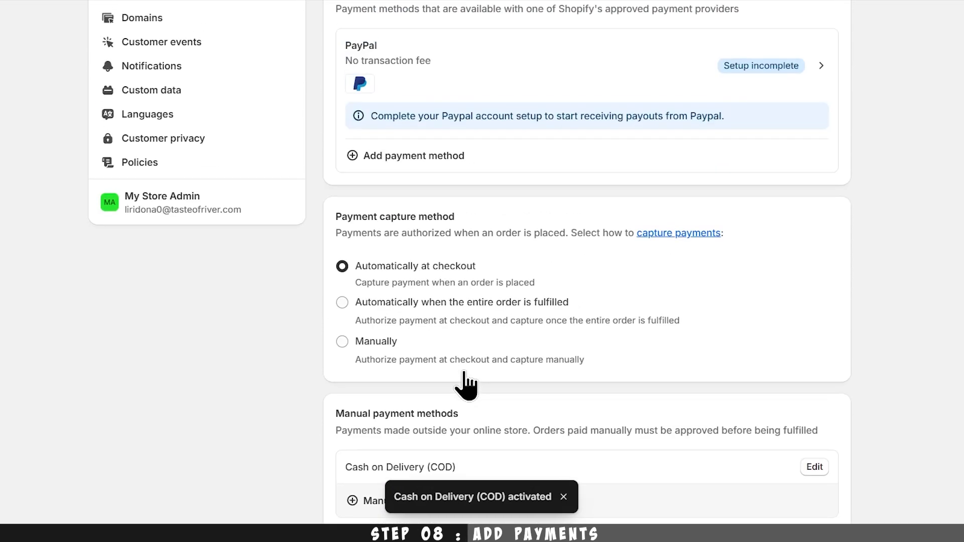
pyautogui.scroll(3, 468, 389)
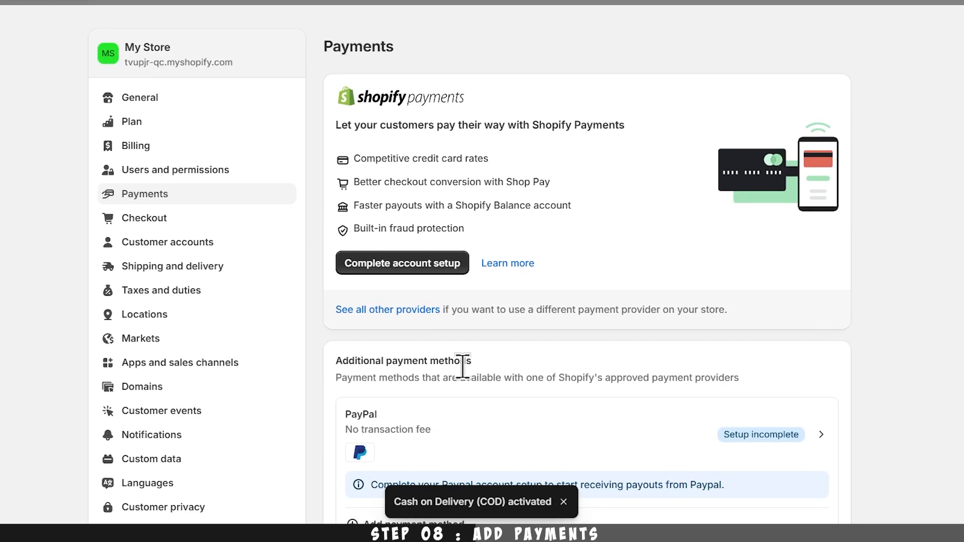
# Step: Start Shopify Payments setup as an individual and enter the representative's date of birth
pyautogui.click(427, 272)
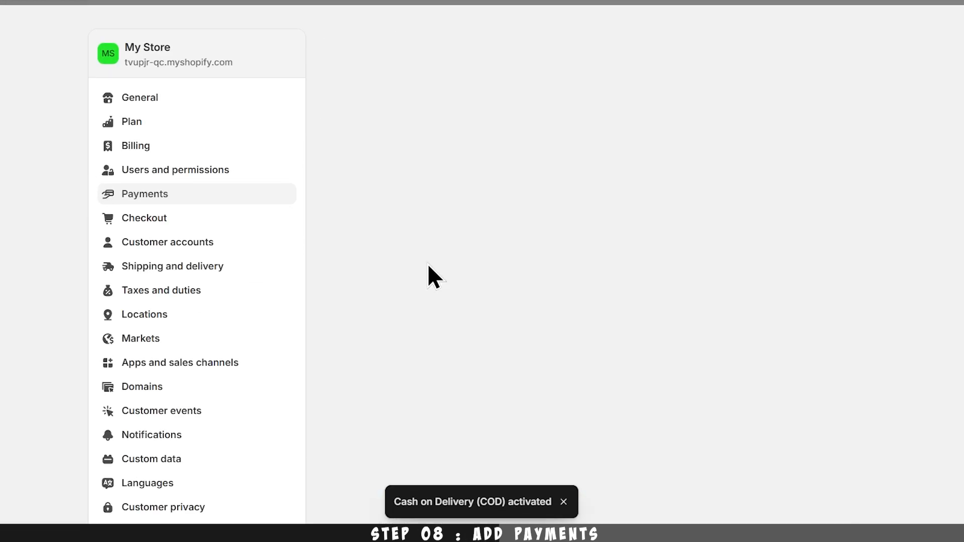
pyautogui.click(778, 333)
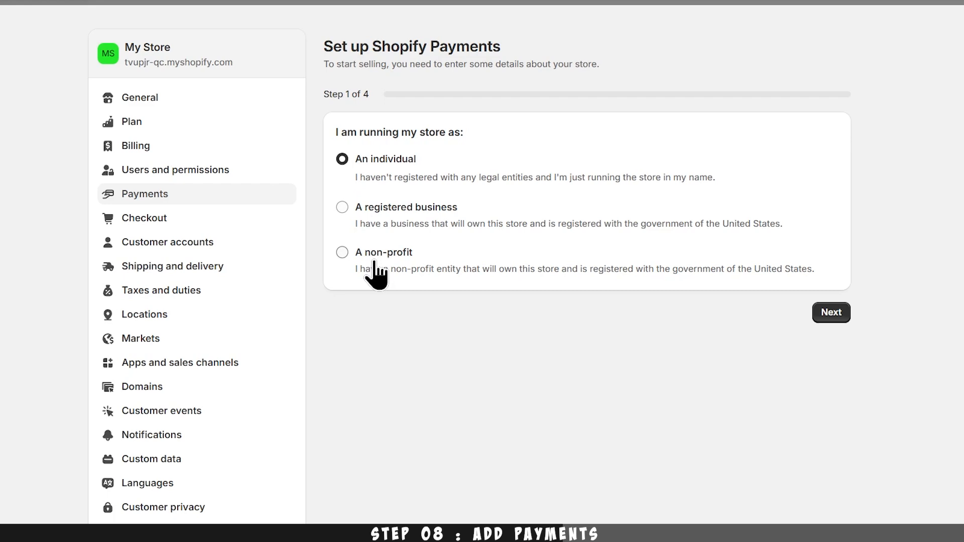
pyautogui.click(824, 312)
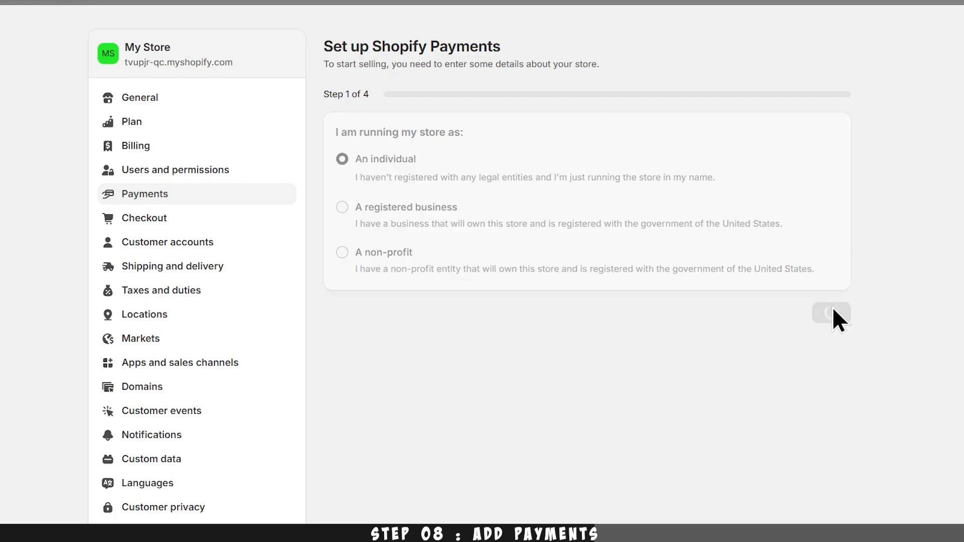
pyautogui.click(347, 247)
pyautogui.write('12')
pyautogui.click(399, 247)
pyautogui.write('12')
pyautogui.click(442, 254)
pyautogui.write('2002')
# Step: Enter the representative's social security number, phone number and residential address
pyautogui.scroll(-1, 335, 413)
pyautogui.click(419, 262)
pyautogui.write('999-78-7455')
pyautogui.scroll(-4, 420, 262)
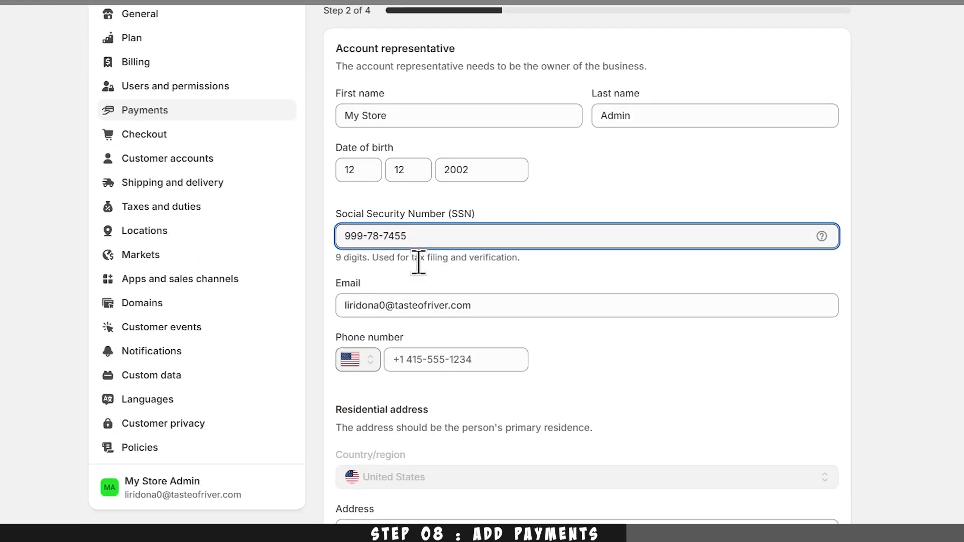
pyautogui.click(442, 143)
pyautogui.write('1 (212) 456-7890')
pyautogui.scroll(-2, 448, 197)
pyautogui.click(441, 210)
pyautogui.write('59 ne')
pyautogui.click(452, 246)
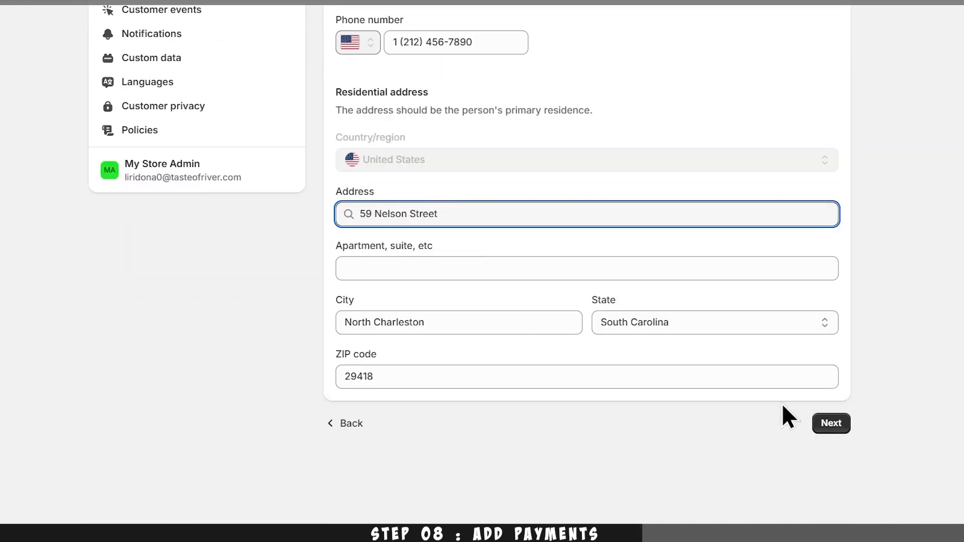
pyautogui.click(831, 424)
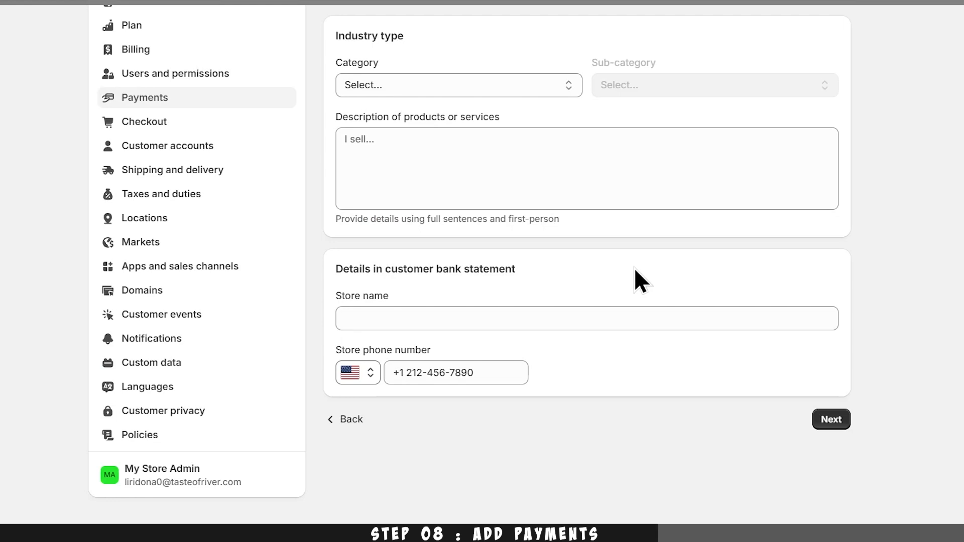
# Step: Set category Retail, sub-category Other merchandise, smart watches description and store name 'test store'
pyautogui.click(495, 87)
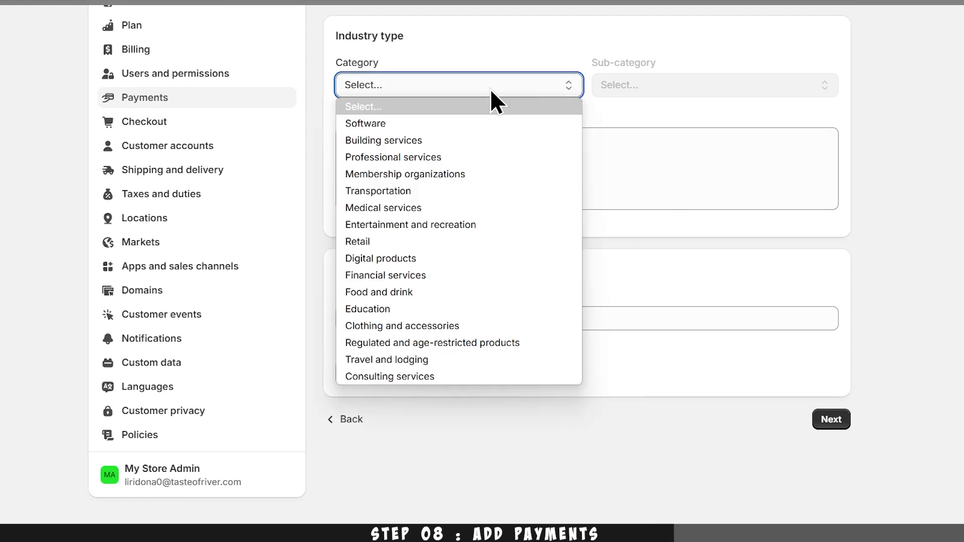
pyautogui.click(457, 241)
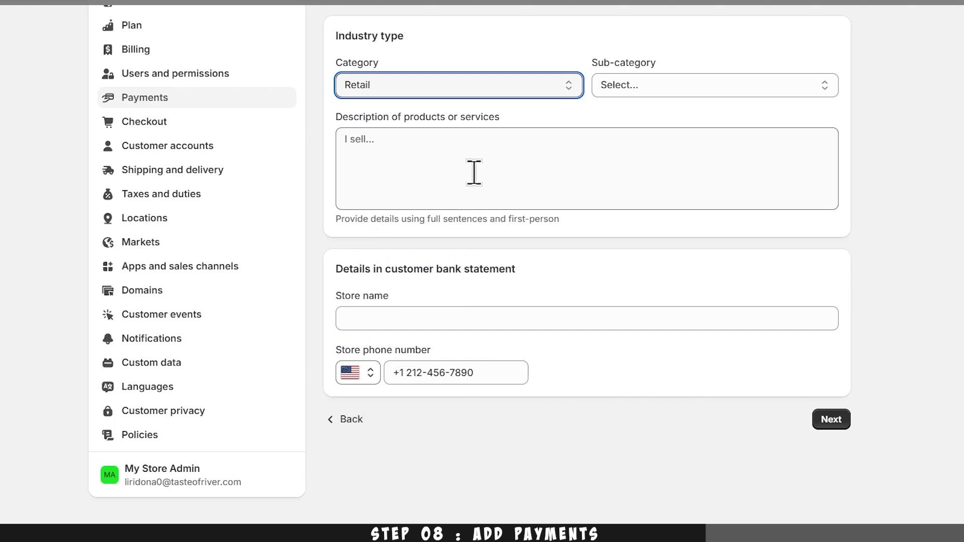
pyautogui.click(474, 173)
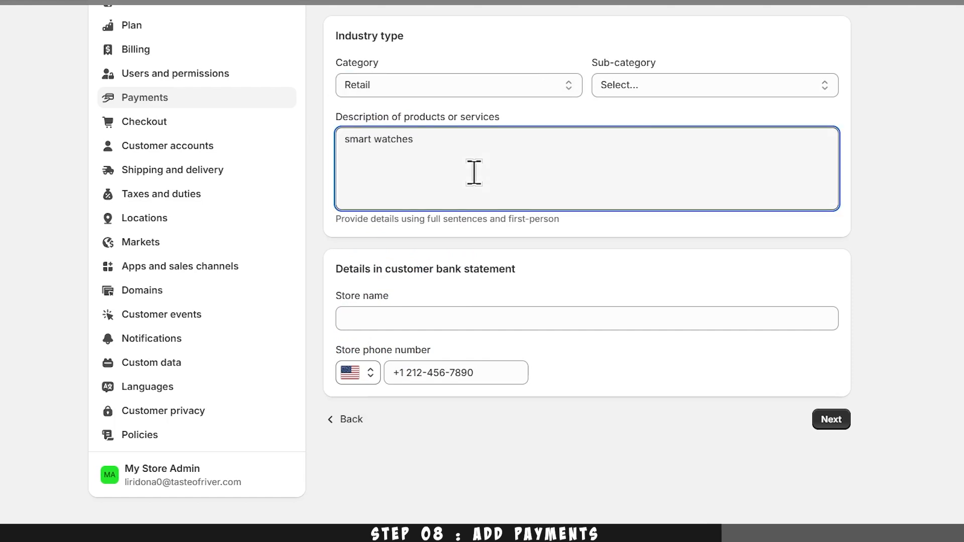
pyautogui.click(409, 324)
pyautogui.scroll(1, 411, 327)
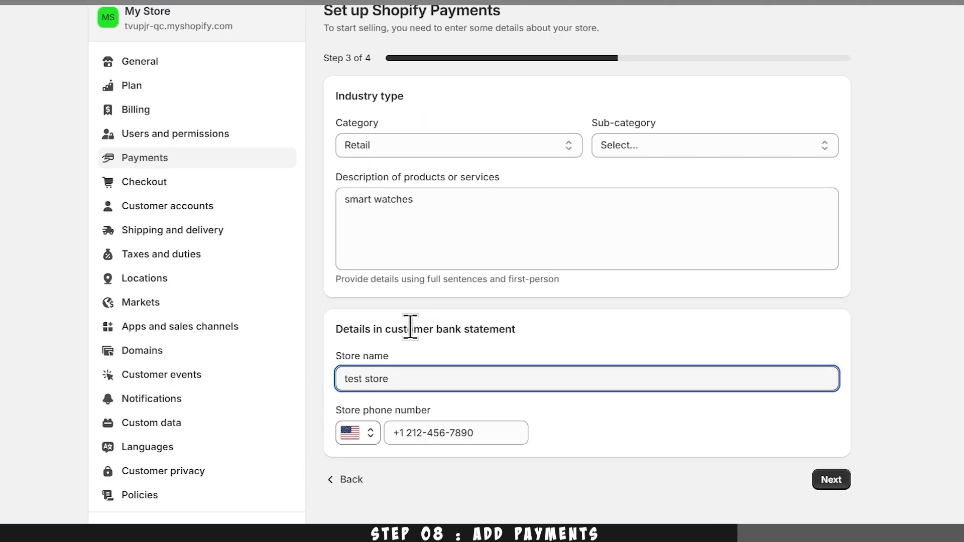
pyautogui.click(835, 477)
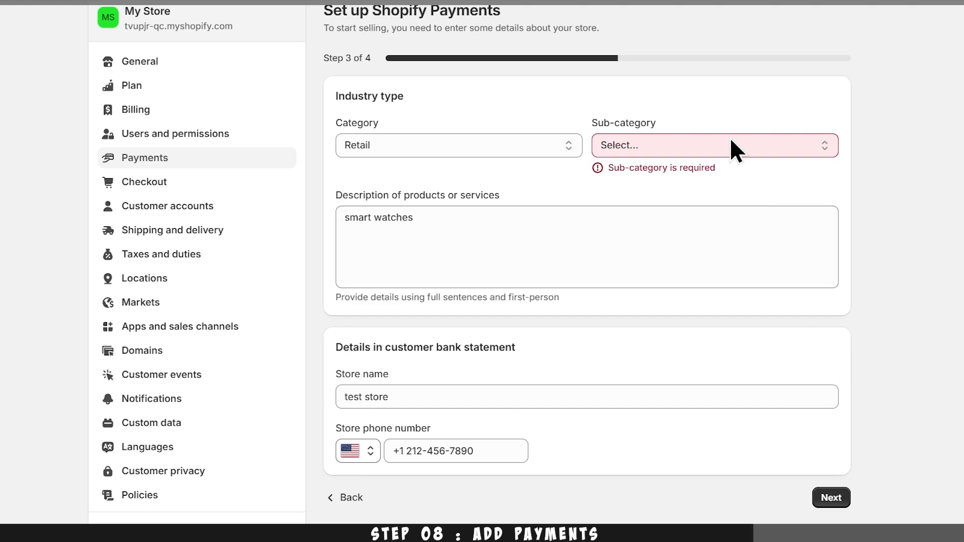
pyautogui.click(731, 140)
pyautogui.scroll(-15, 715, 200)
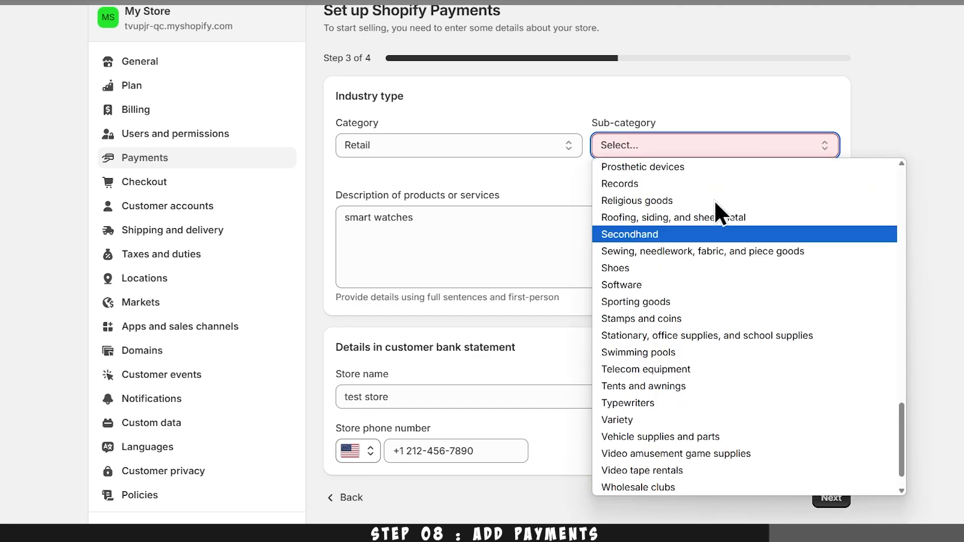
pyautogui.scroll(4, 715, 200)
pyautogui.click(715, 200)
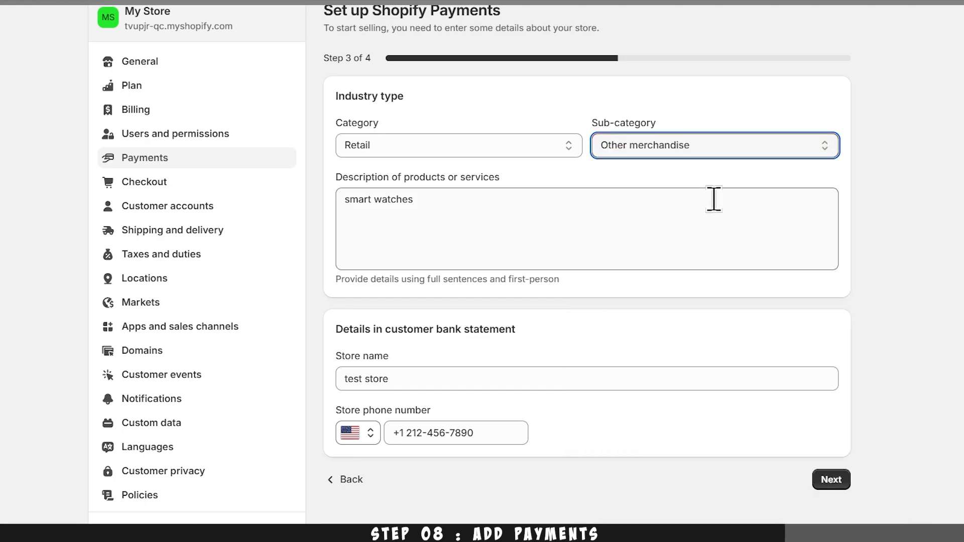
pyautogui.click(830, 478)
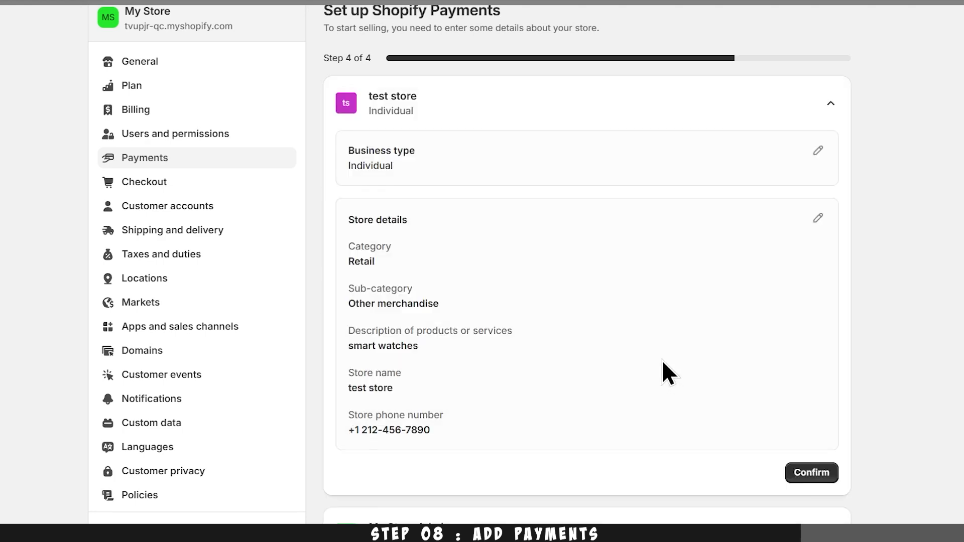
# Step: Confirm the store details, representative details and Shopify Payments terms
pyautogui.scroll(-3, 644, 334)
pyautogui.scroll(1, 703, 372)
pyautogui.click(807, 394)
pyautogui.scroll(-3, 777, 400)
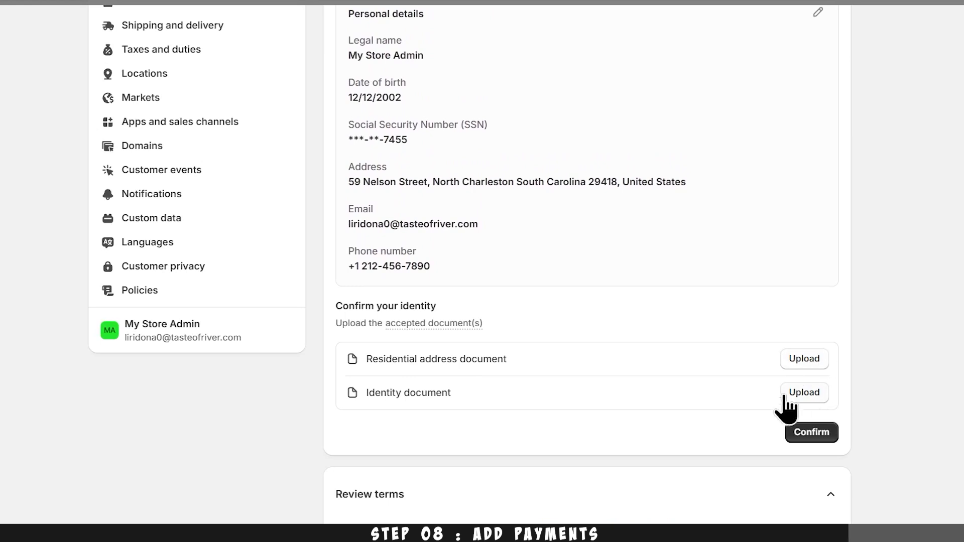
pyautogui.click(808, 432)
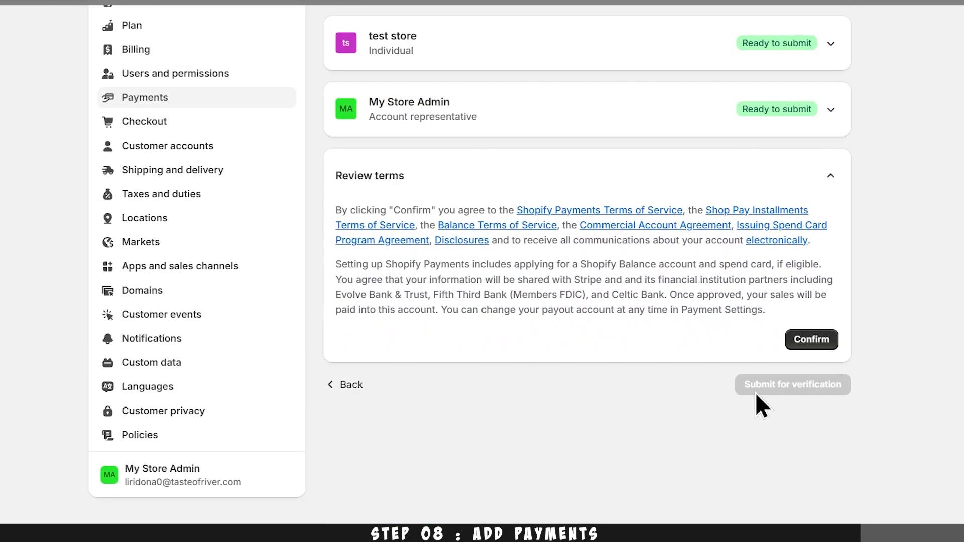
pyautogui.click(793, 341)
pyautogui.scroll(2, 789, 231)
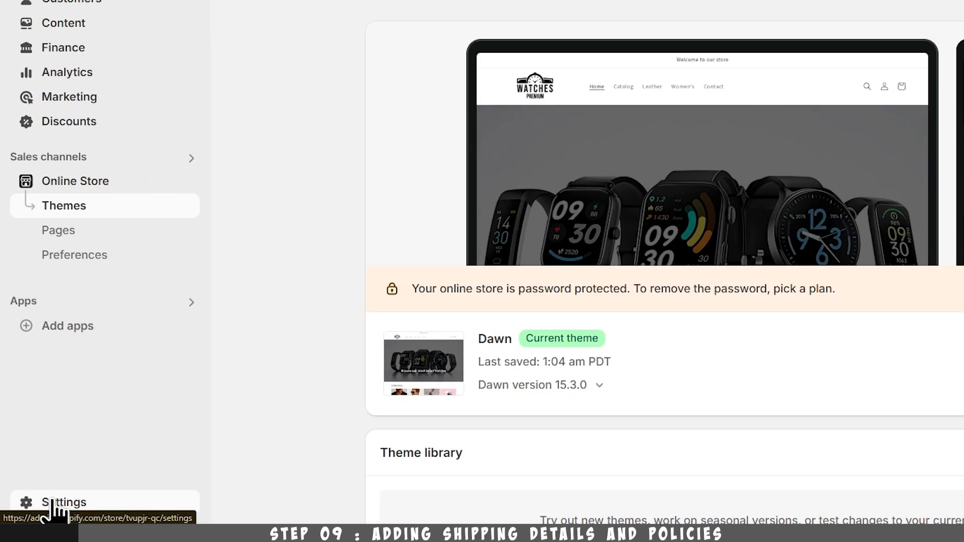
# Step: In the General shipping profile, change the free Economy rate's minimum order price from 50.00 to 60
pyautogui.click(58, 503)
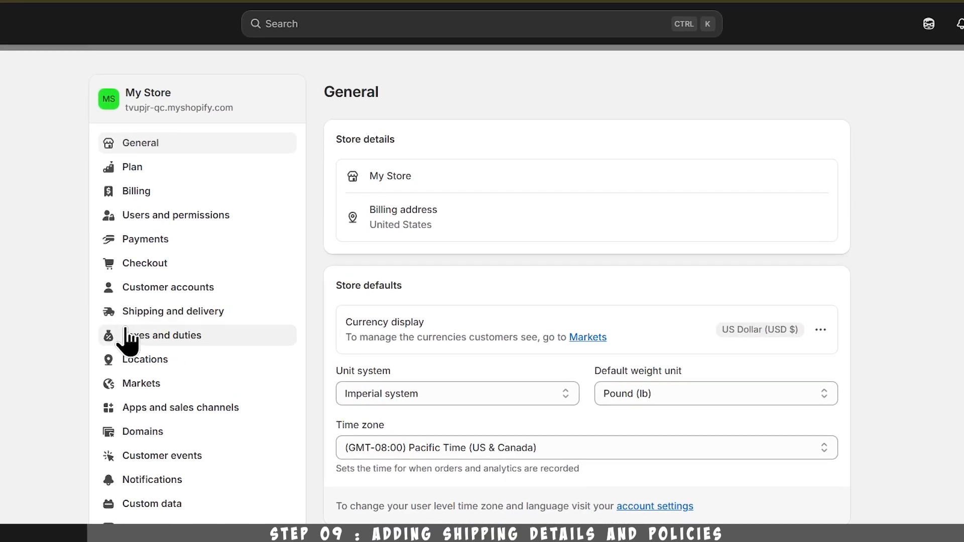
pyautogui.click(160, 312)
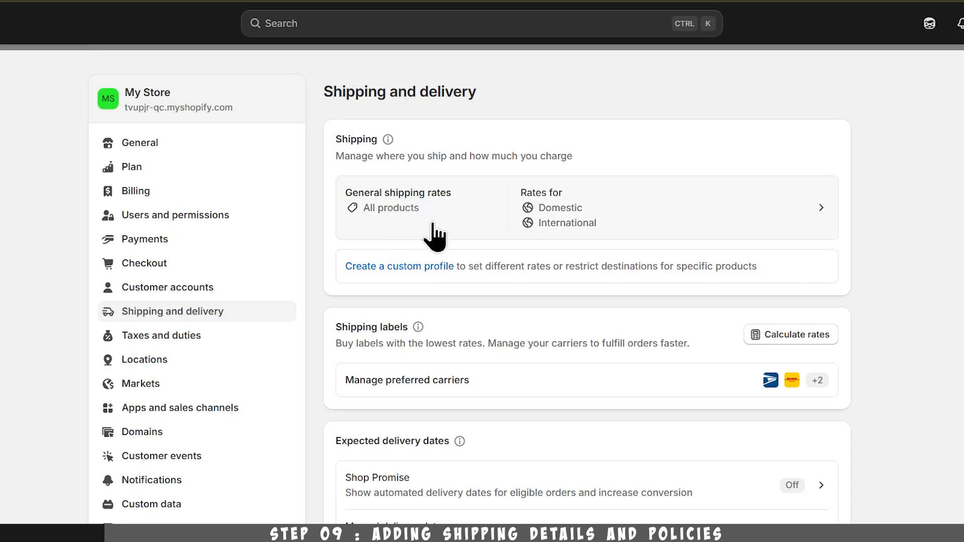
pyautogui.click(655, 206)
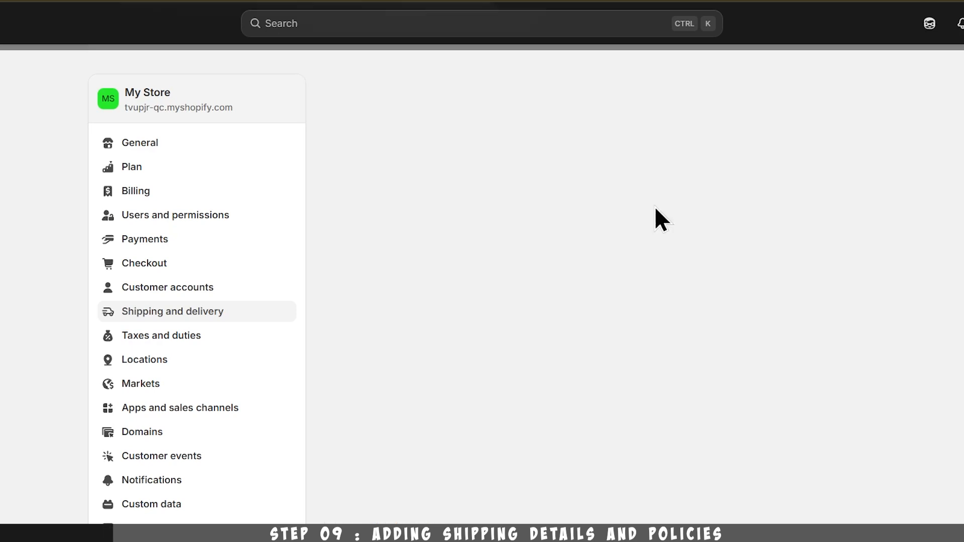
pyautogui.scroll(-3, 655, 206)
pyautogui.scroll(-5, 655, 206)
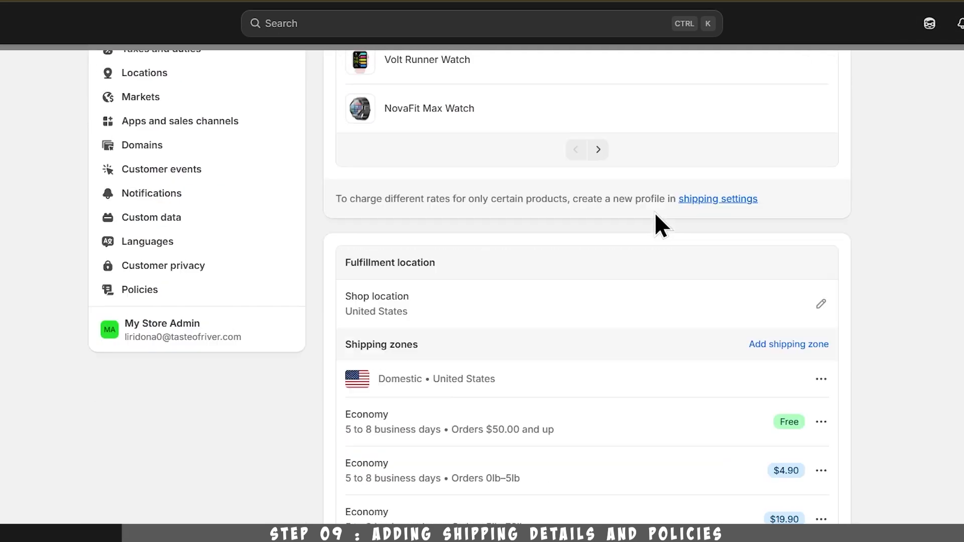
pyautogui.scroll(-1, 577, 260)
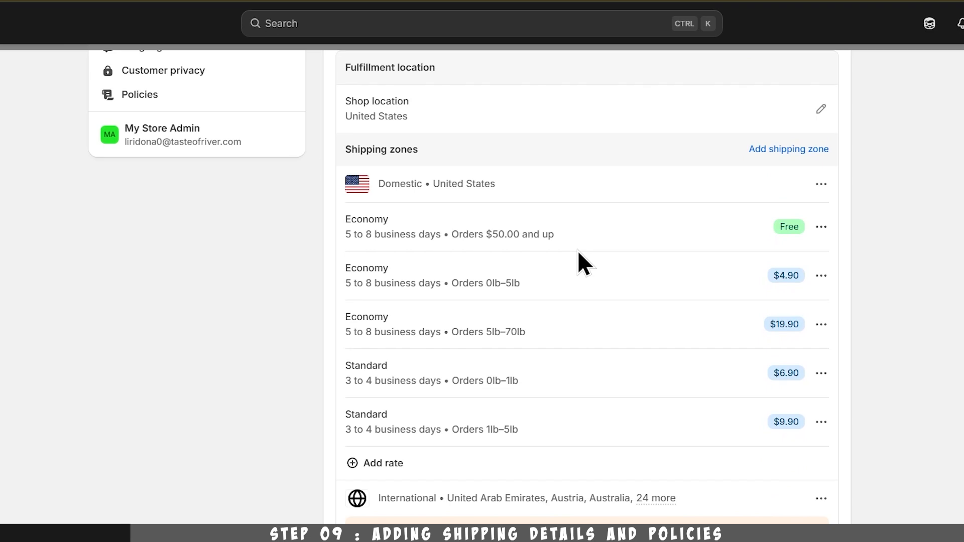
pyautogui.click(821, 227)
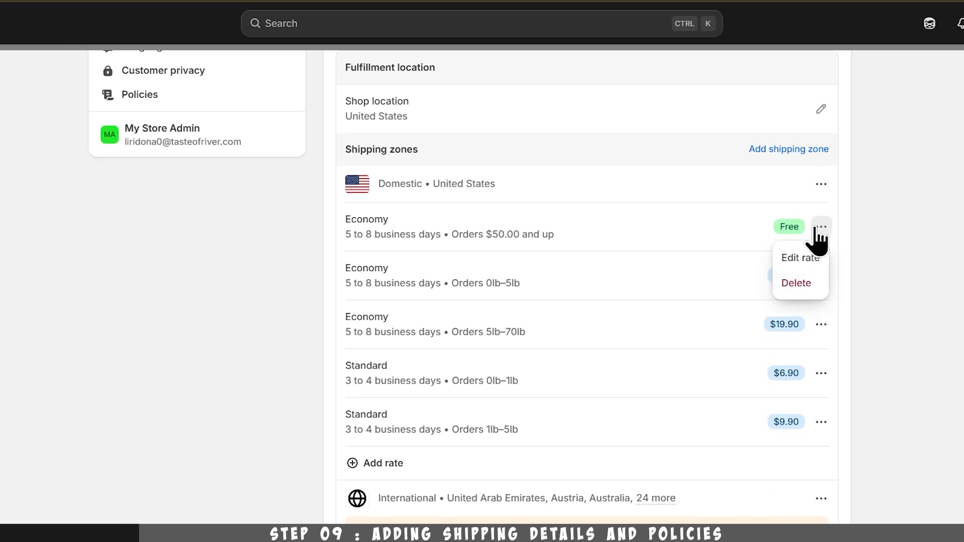
pyautogui.click(814, 258)
pyautogui.doubleClick(288, 288)
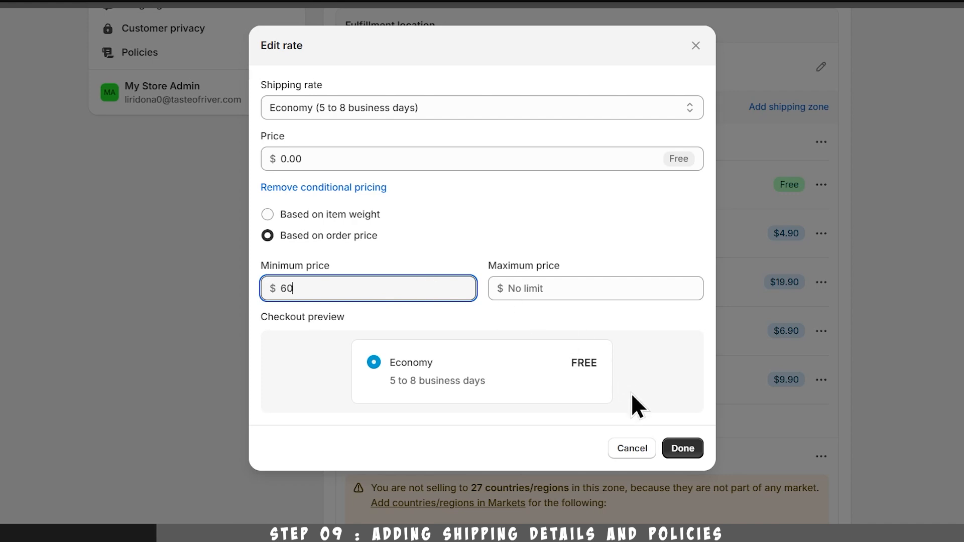
pyautogui.click(681, 447)
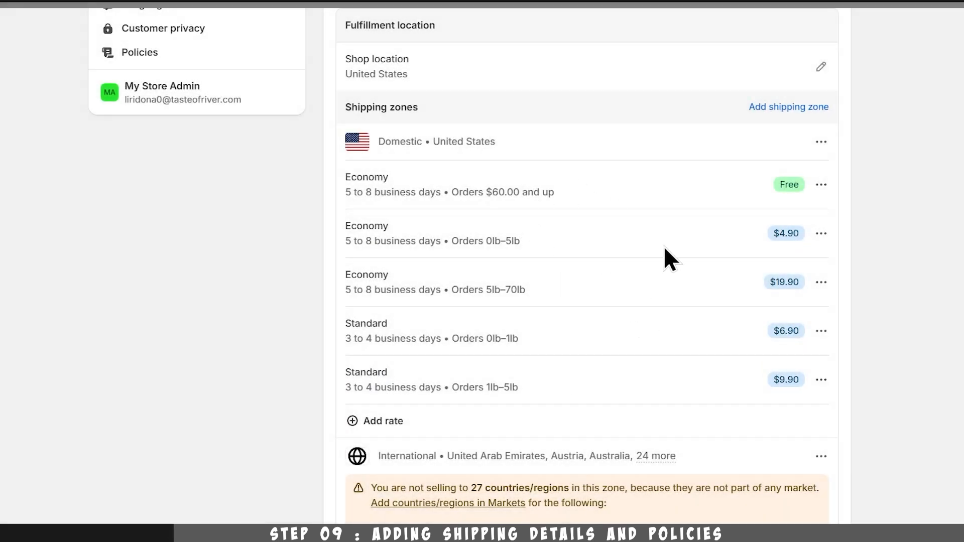
# Step: Save the General shipping profile changes and go back to the Shipping and delivery page
pyautogui.scroll(-1, 369, 285)
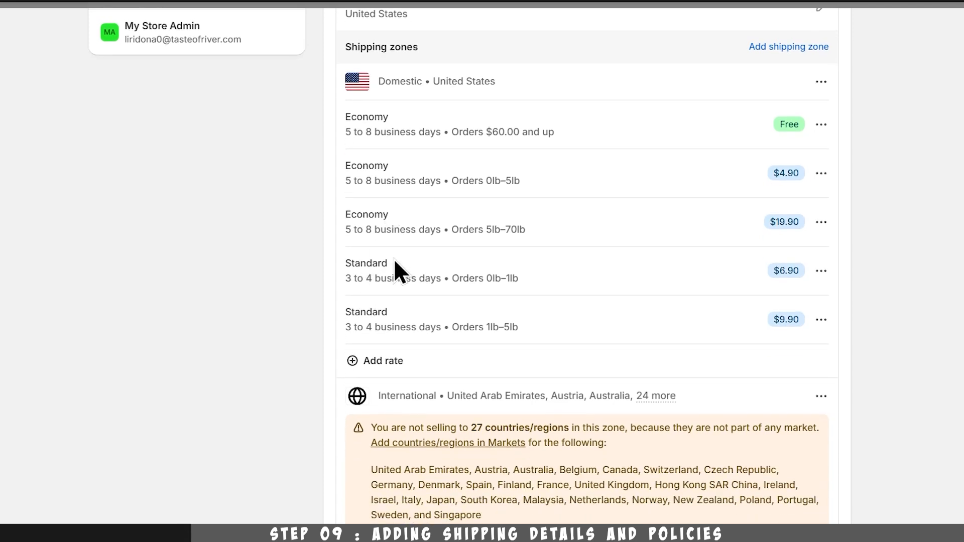
pyautogui.scroll(-3, 392, 274)
pyautogui.moveTo(384, 215); pyautogui.dragTo(432, 217)
pyautogui.scroll(-1, 447, 284)
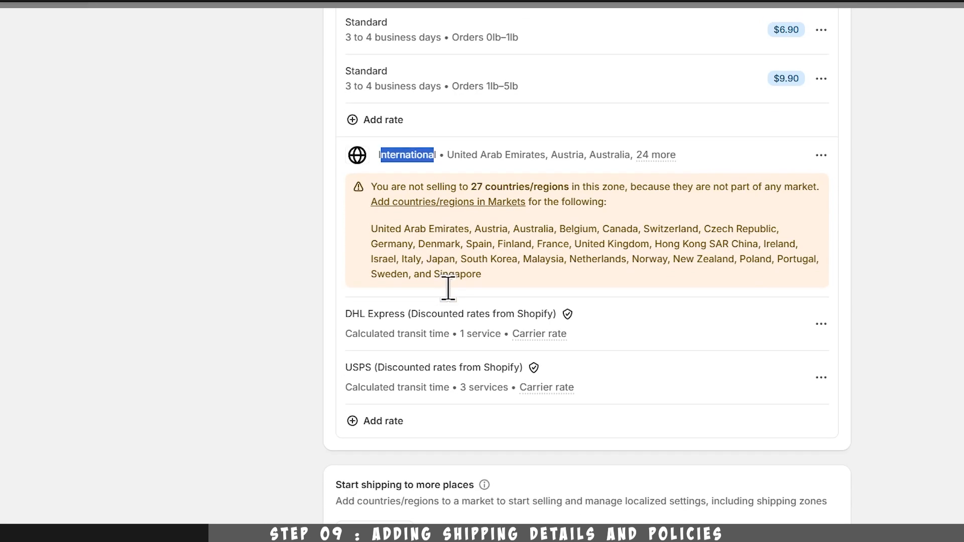
pyautogui.moveTo(527, 335)
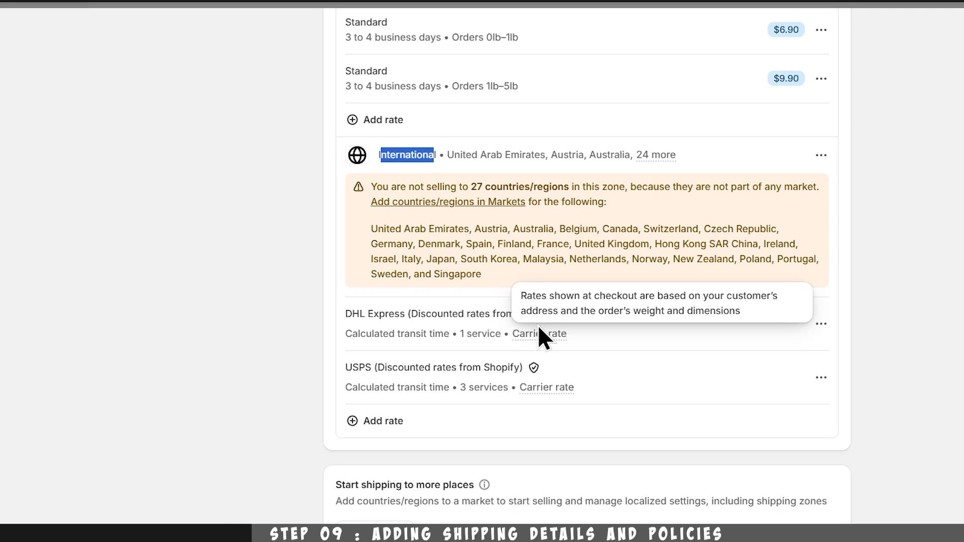
pyautogui.scroll(-1, 538, 325)
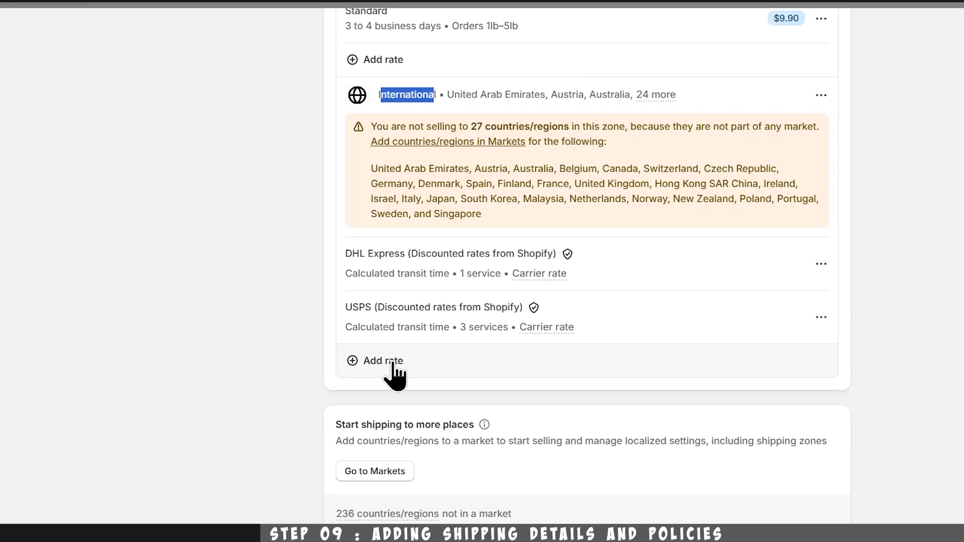
pyautogui.scroll(-2, 402, 411)
pyautogui.click(406, 452)
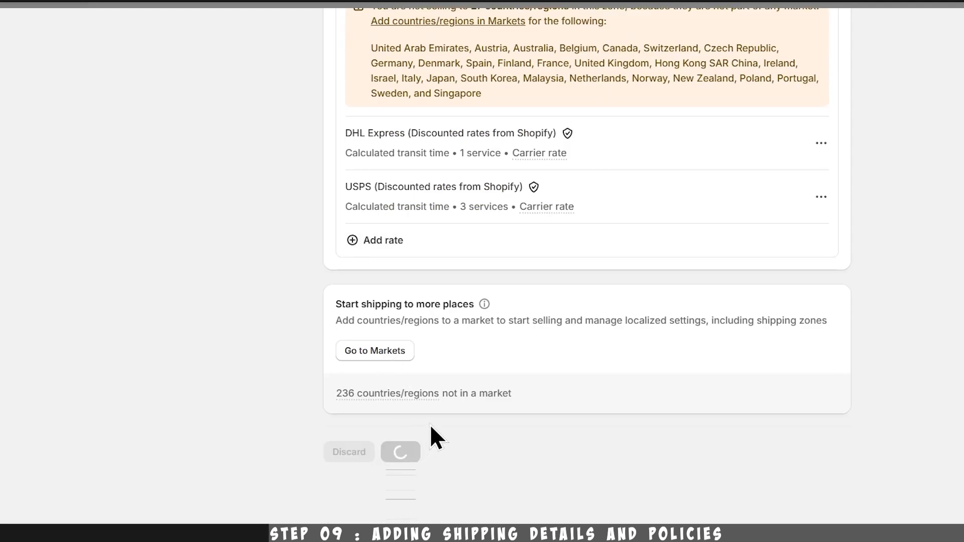
pyautogui.scroll(15, 444, 405)
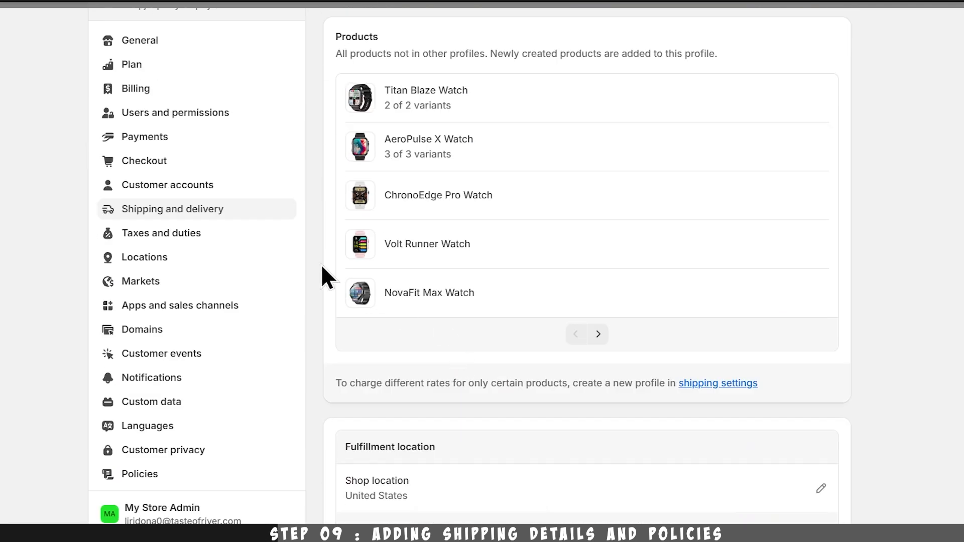
pyautogui.scroll(1, 327, 201)
pyautogui.click(331, 47)
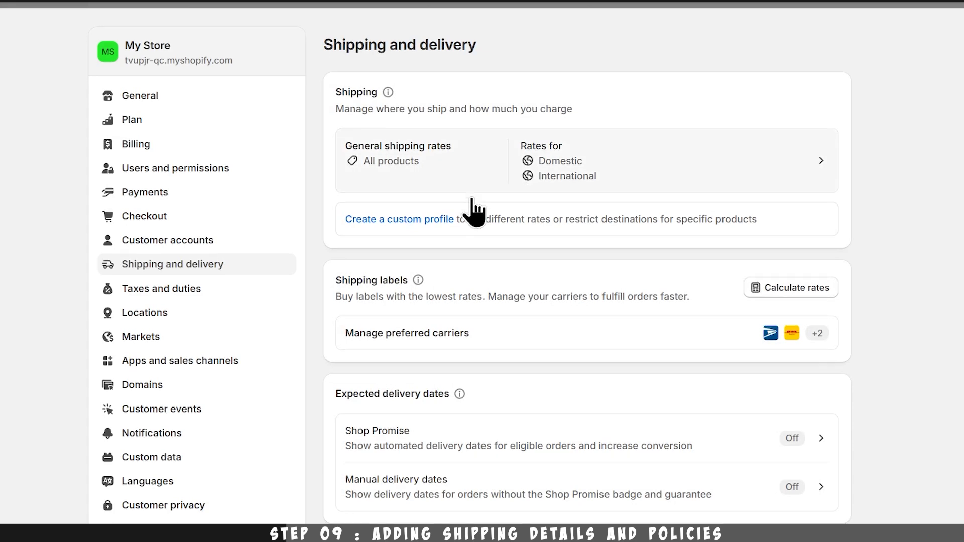
# Step: Check the preferred carriers list, return, and scroll down to the Pickup in store section
pyautogui.scroll(-3, 472, 203)
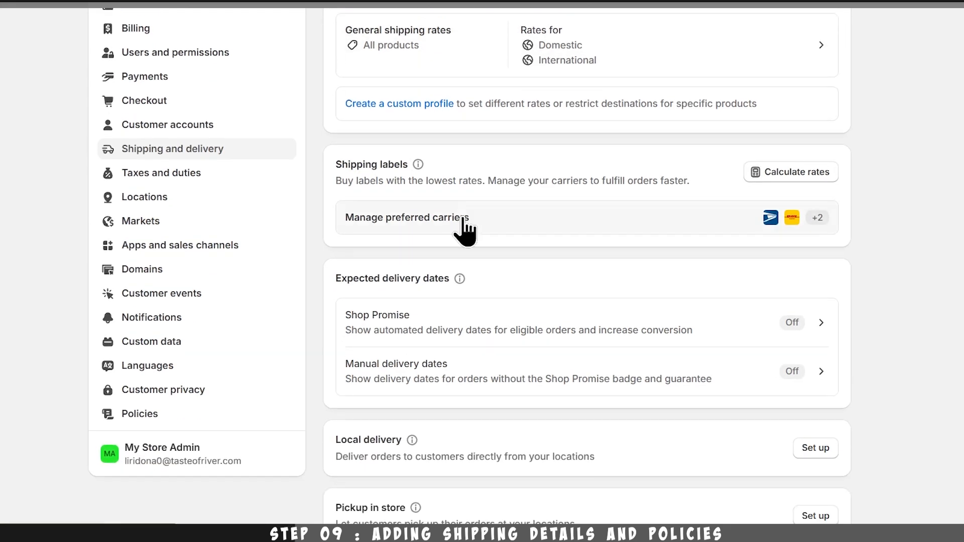
pyautogui.click(463, 217)
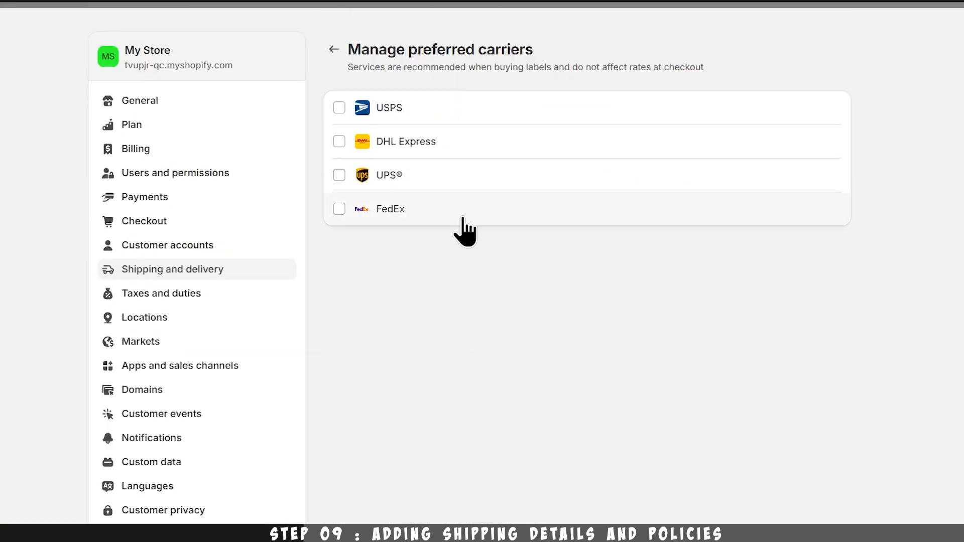
pyautogui.hotkey('alt', 'Left')
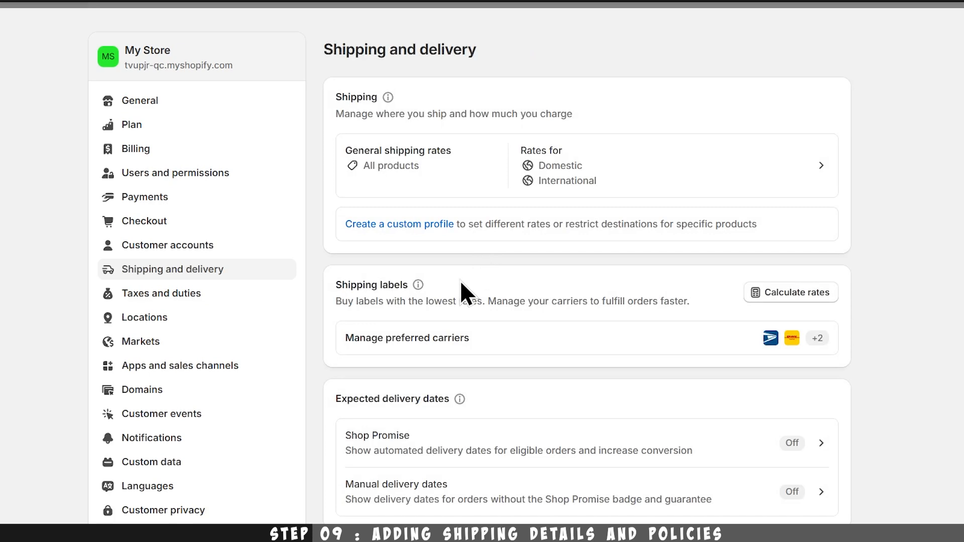
pyautogui.scroll(-6, 461, 282)
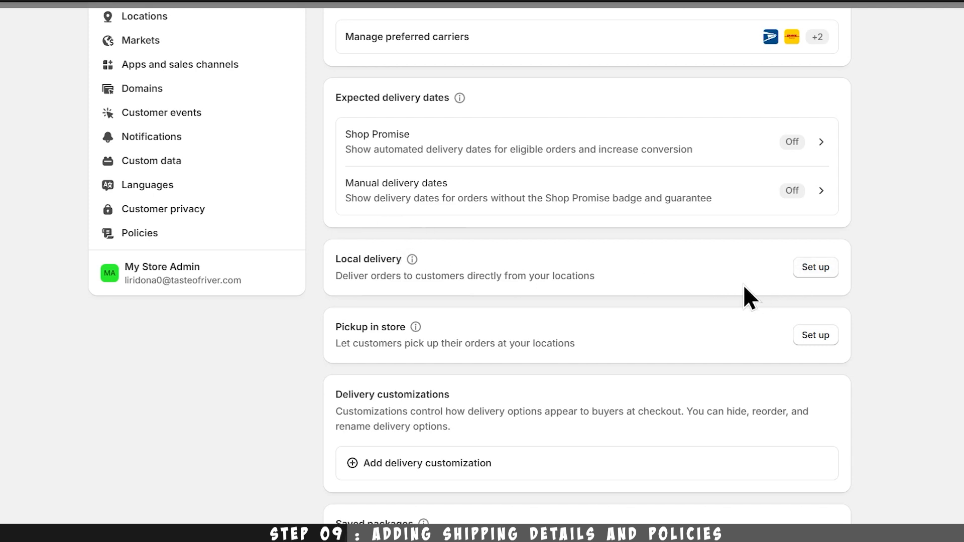
pyautogui.scroll(-2, 361, 333)
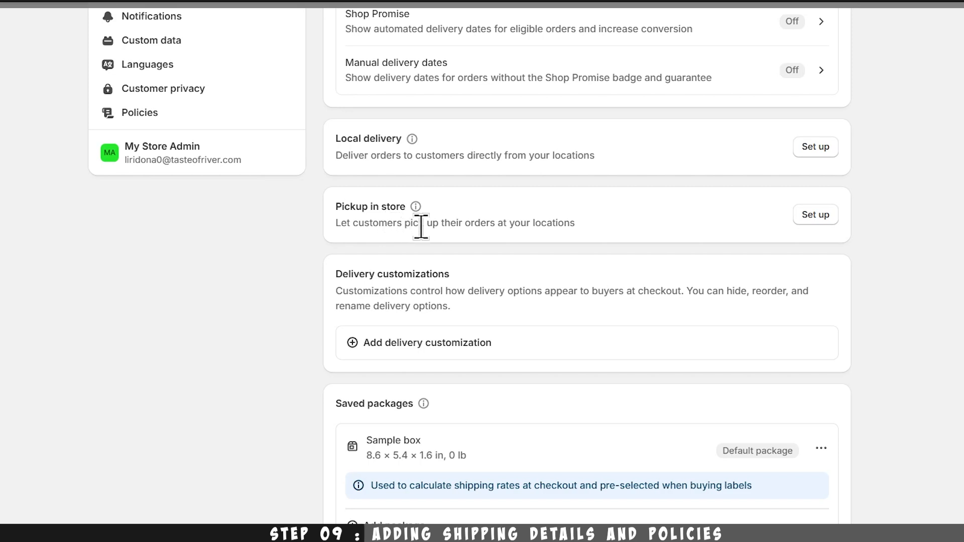
# Step: Turn on pickup at the Shop location, usually ready in 24 hours, and review its pickup message
pyautogui.click(834, 213)
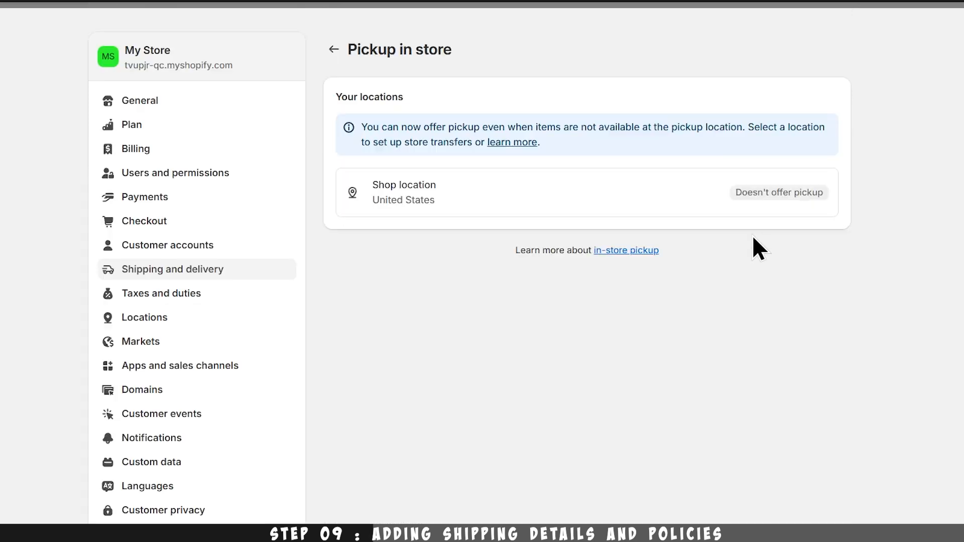
pyautogui.click(678, 198)
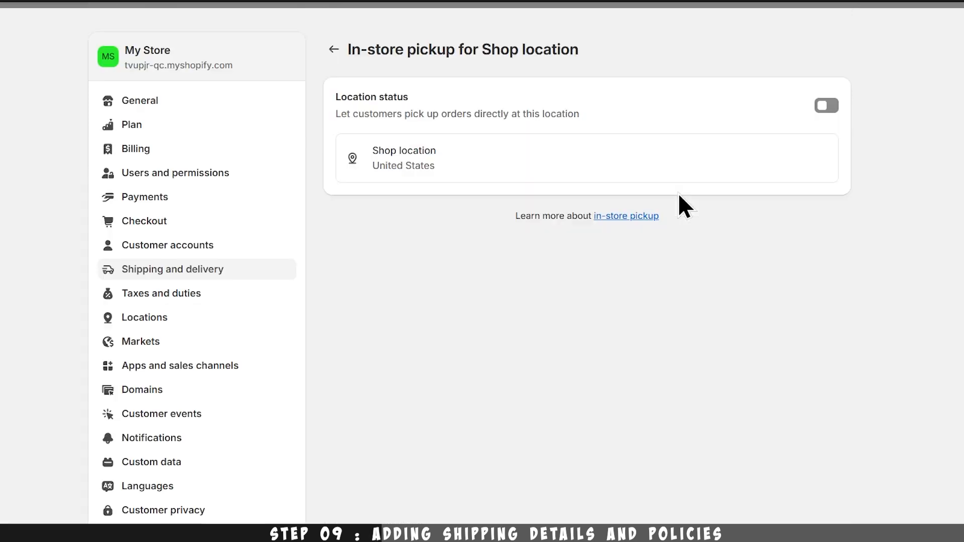
pyautogui.click(825, 107)
pyautogui.scroll(-2, 556, 194)
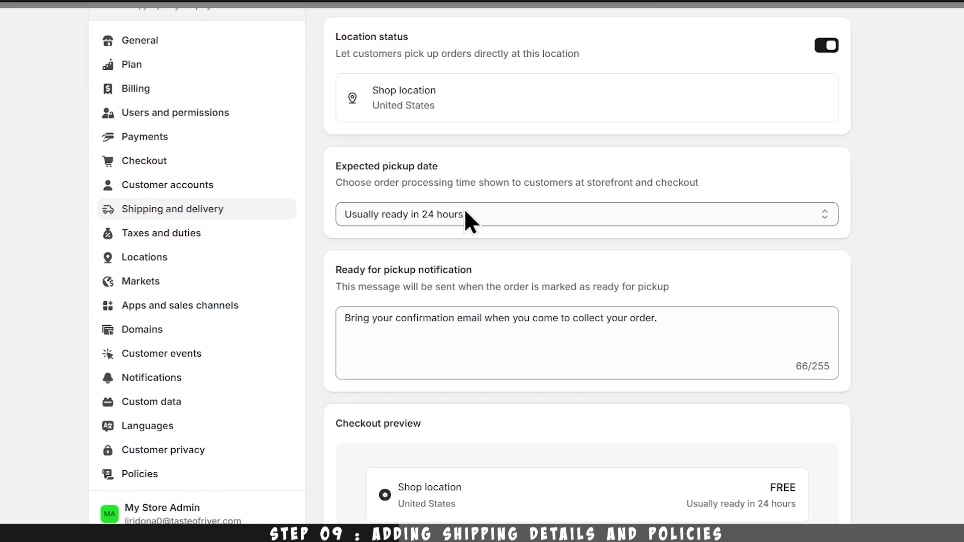
pyautogui.scroll(-2, 427, 221)
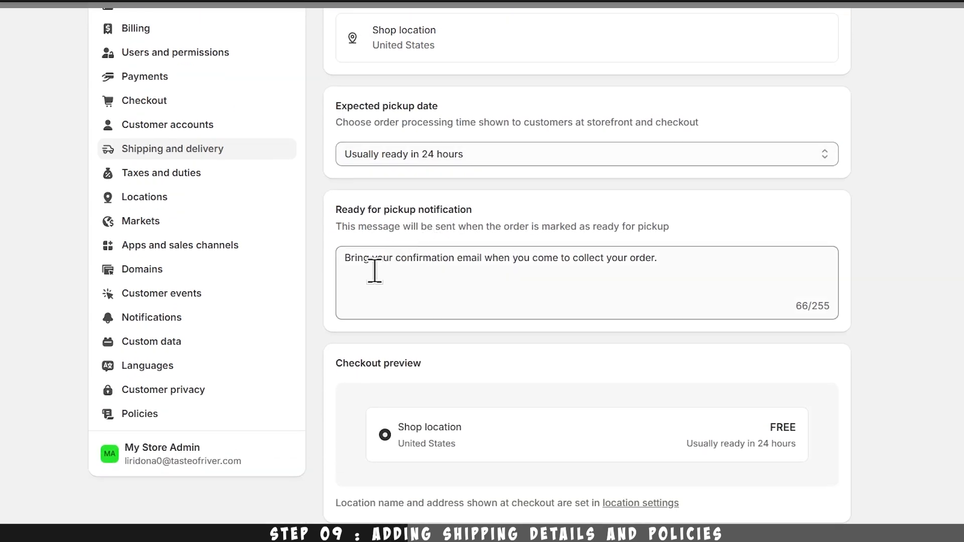
pyautogui.moveTo(346, 263); pyautogui.dragTo(663, 275)
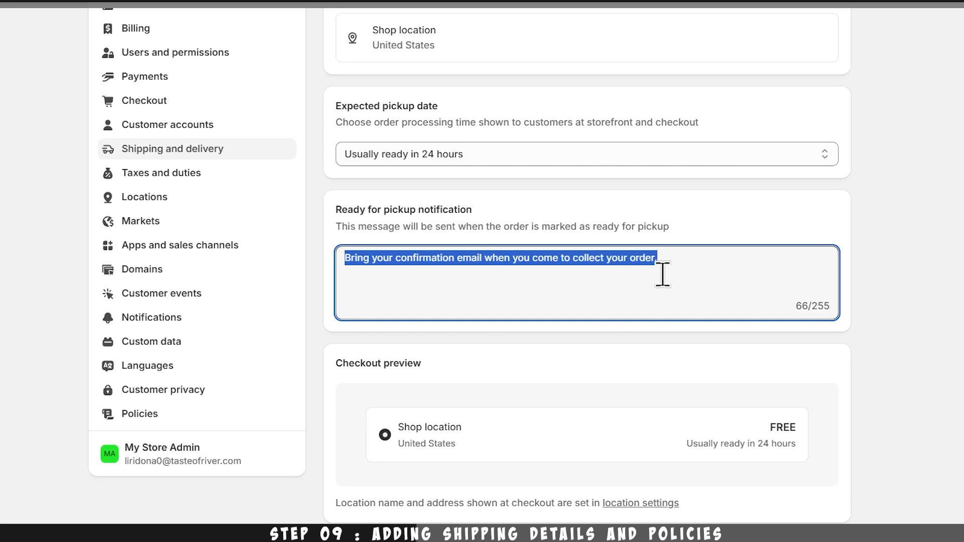
pyautogui.scroll(-3, 625, 300)
pyautogui.scroll(8, 623, 301)
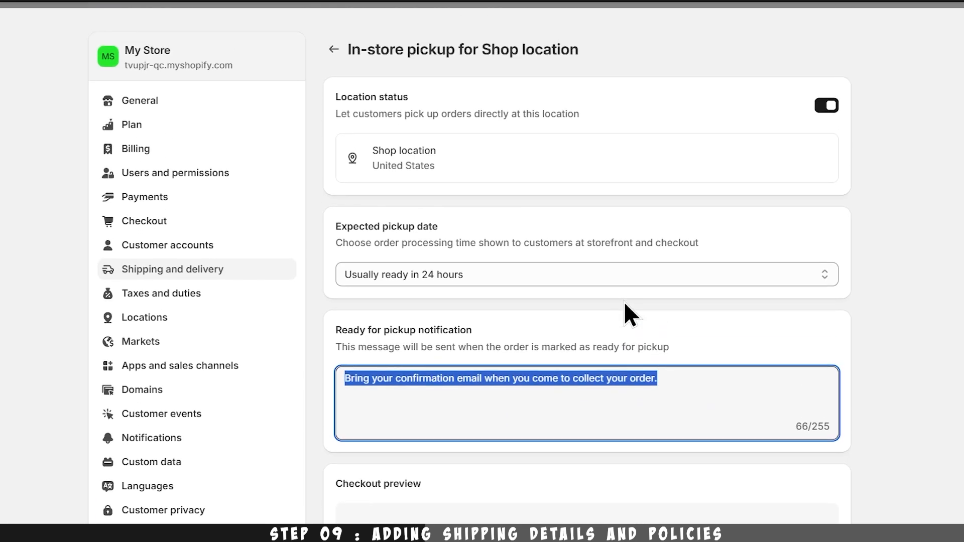
pyautogui.click(334, 50)
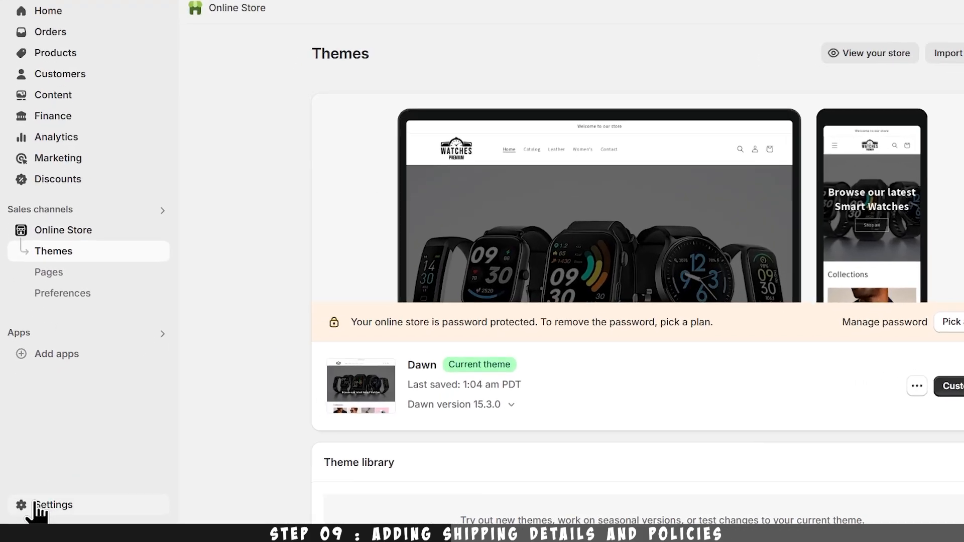
# Step: In Settings > Policies, fill the Return and refund policy from the template and publish it
pyautogui.click(40, 506)
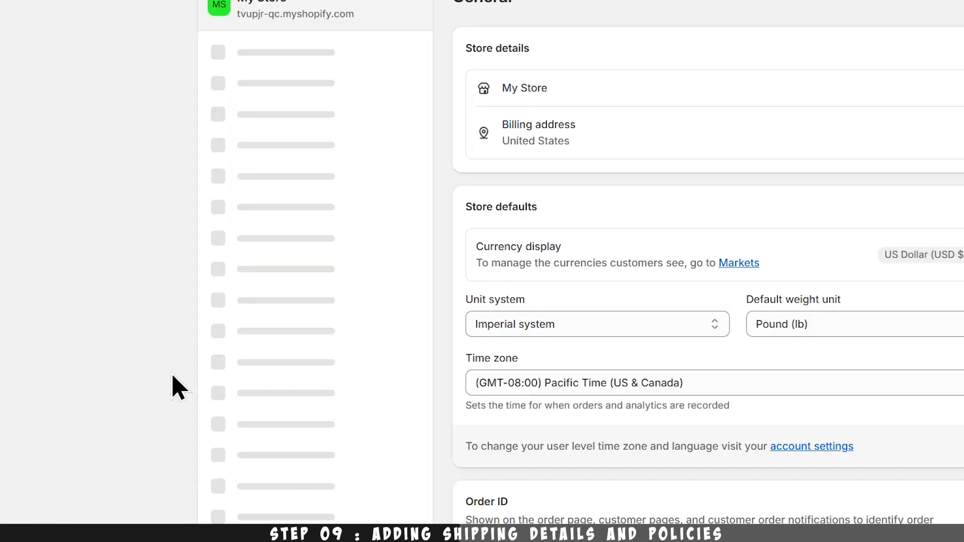
pyautogui.scroll(-3, 221, 387)
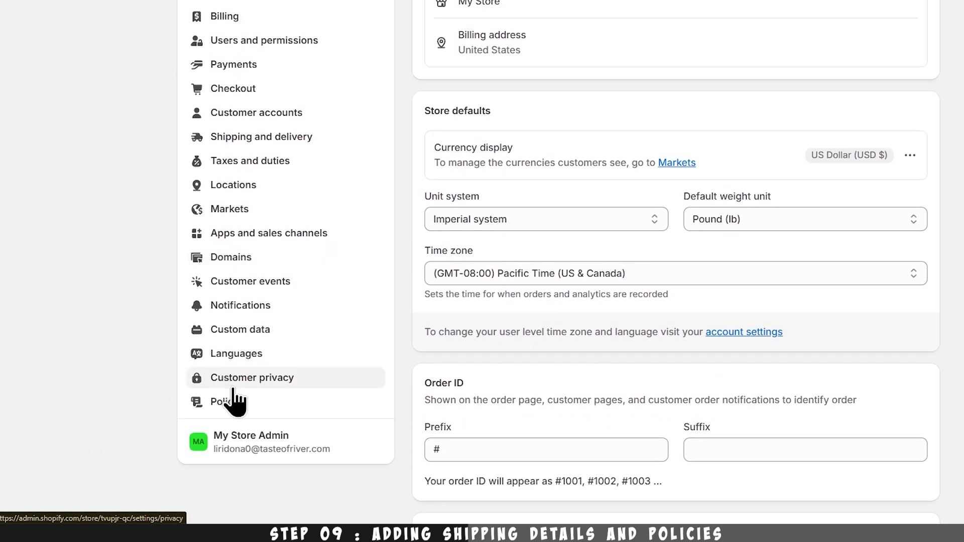
pyautogui.click(229, 403)
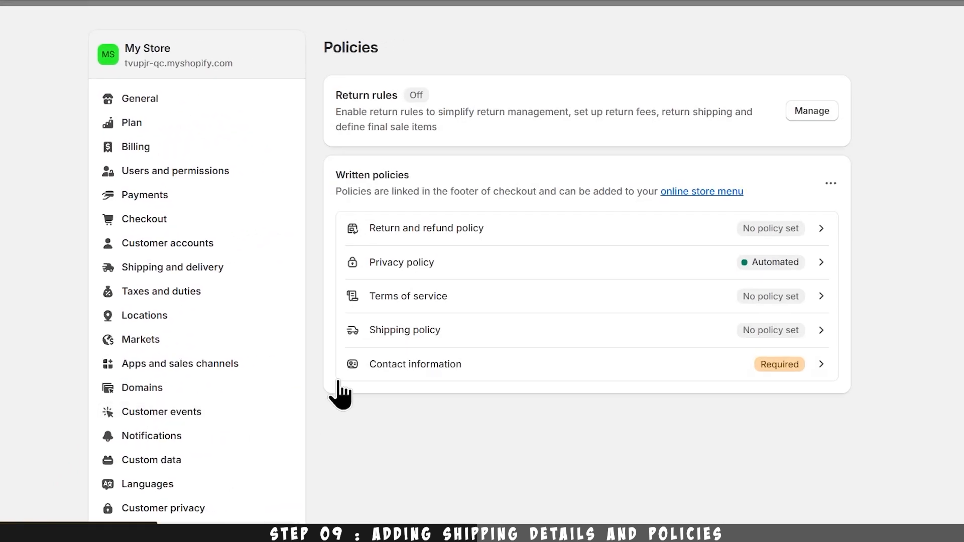
pyautogui.tripleClick(365, 180)
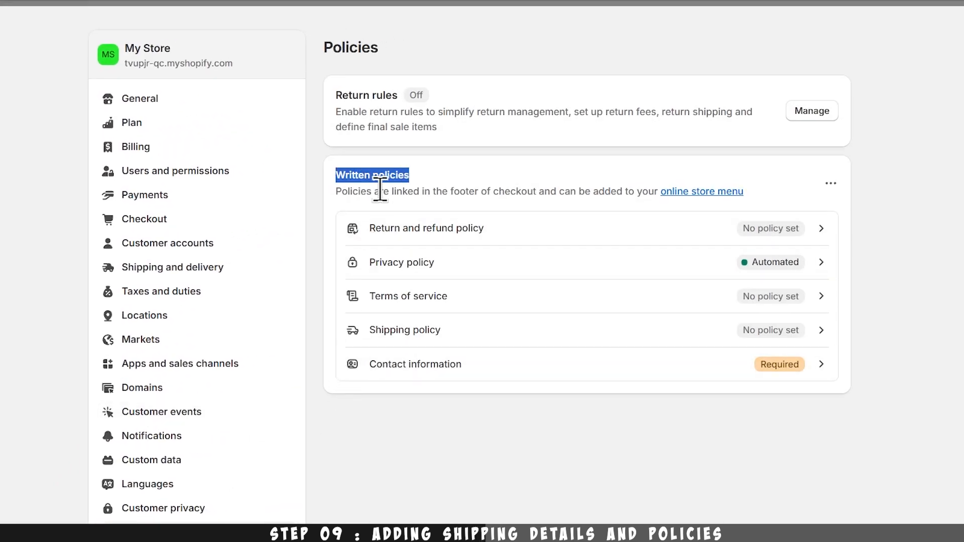
pyautogui.click(739, 234)
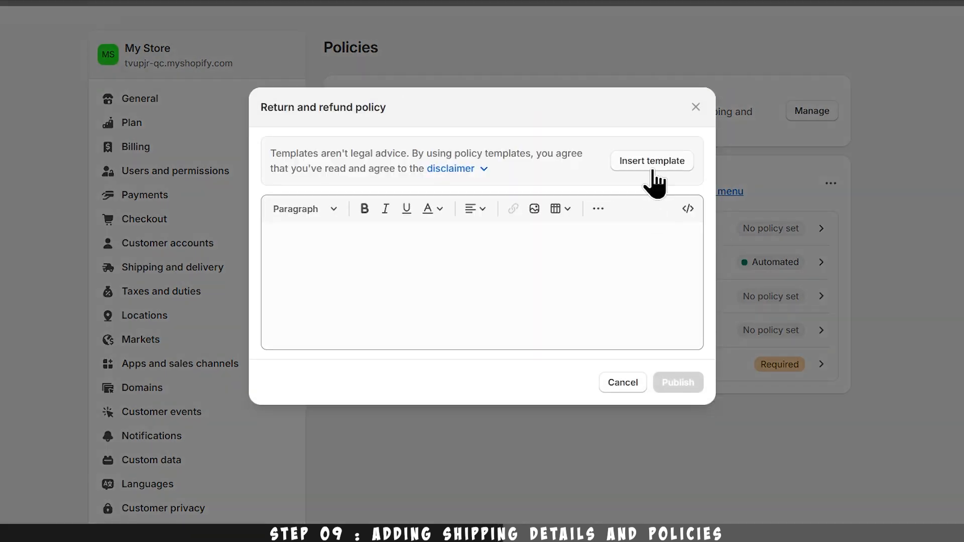
pyautogui.click(652, 167)
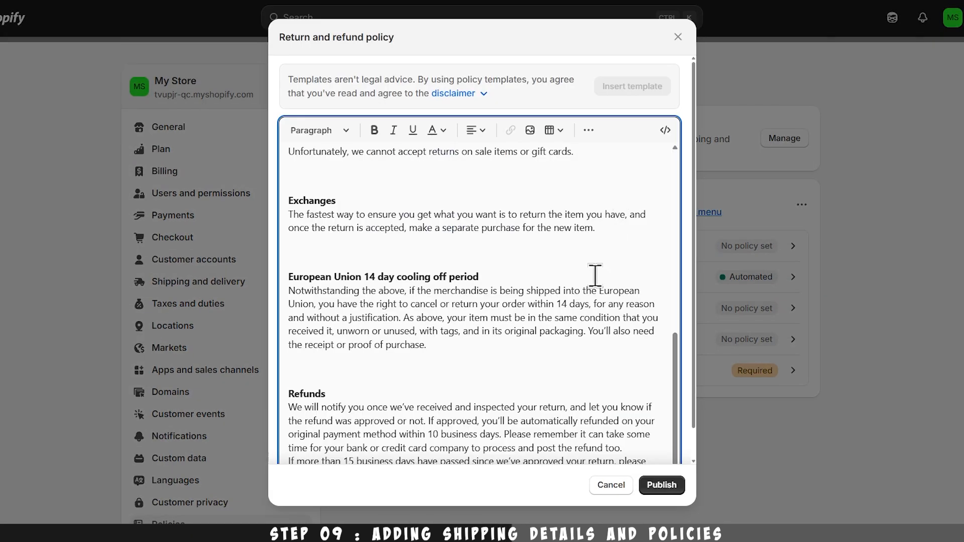
pyautogui.scroll(7, 595, 275)
pyautogui.scroll(-4, 595, 275)
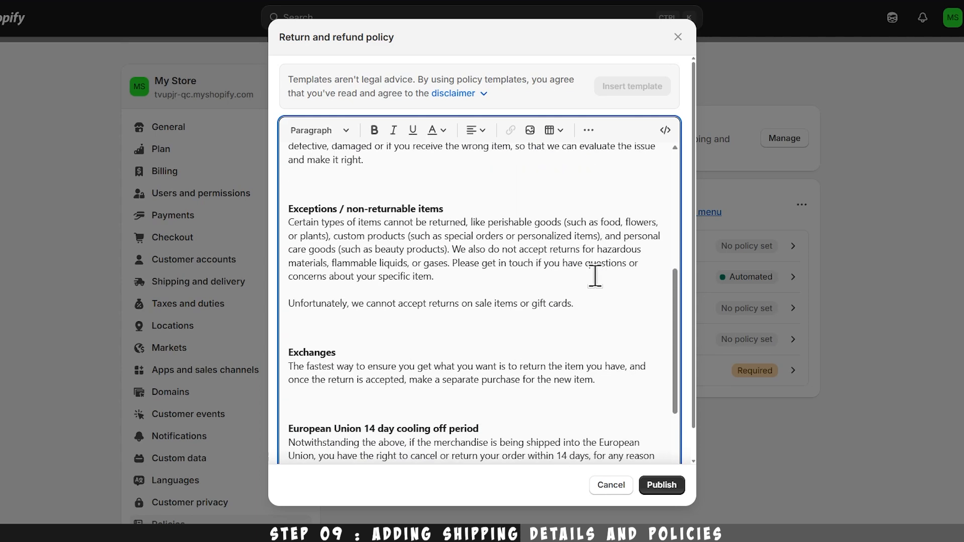
pyautogui.scroll(-3, 595, 276)
pyautogui.click(666, 487)
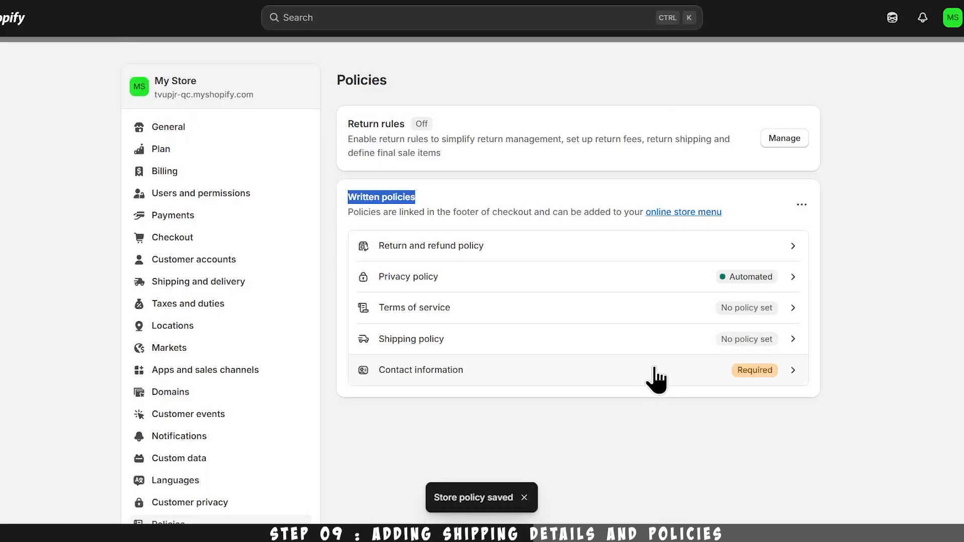
# Step: Publish the Terms of service policy, leaving the Shipping policy unchanged
pyautogui.click(655, 309)
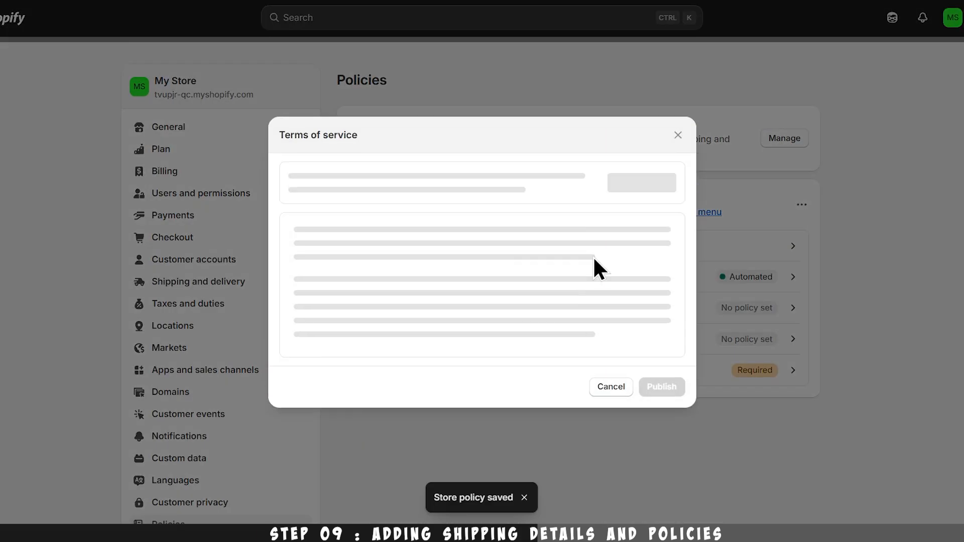
pyautogui.scroll(-1, 628, 183)
pyautogui.click(663, 488)
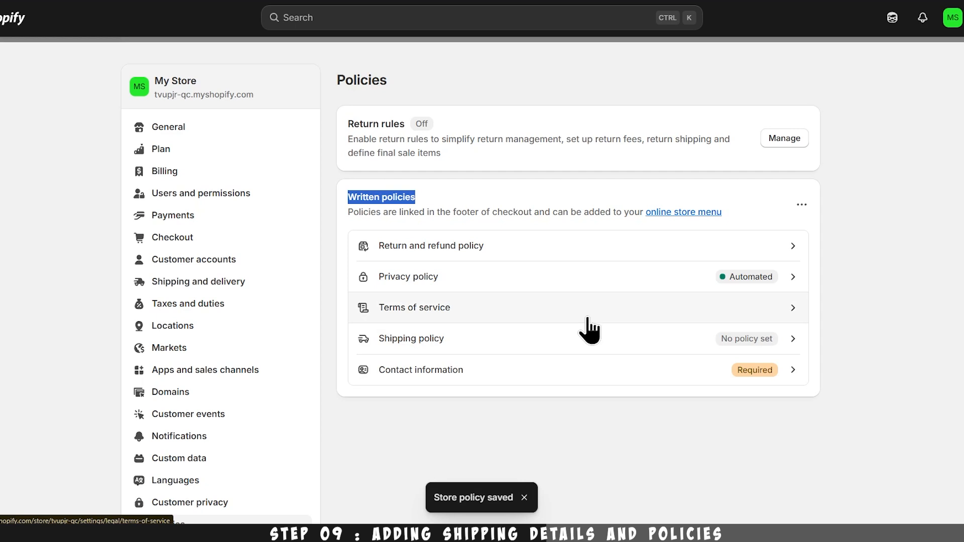
pyautogui.click(589, 328)
pyautogui.click(678, 39)
pyautogui.click(652, 342)
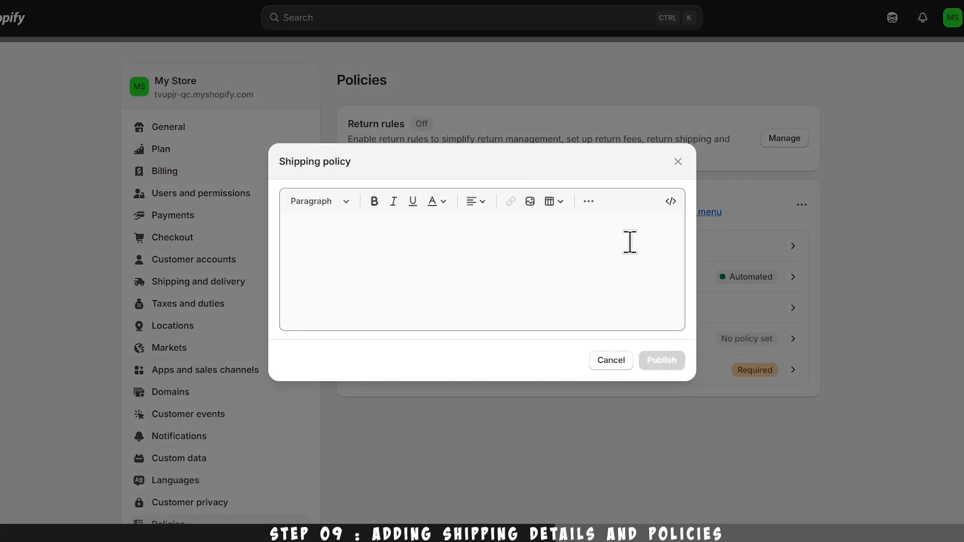
pyautogui.click(678, 161)
# Step: Fill the Contact information policy from the template and publish it
pyautogui.click(670, 367)
pyautogui.click(652, 187)
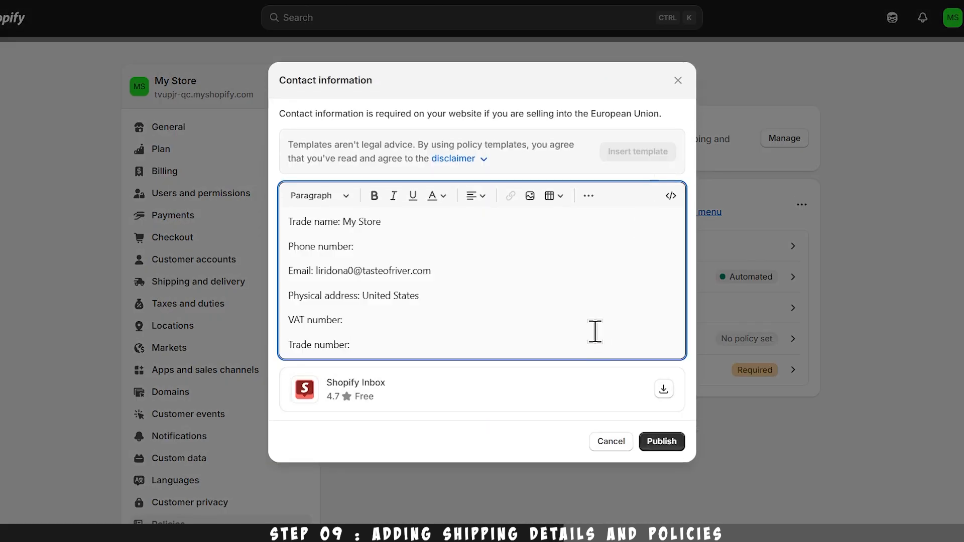
pyautogui.click(660, 439)
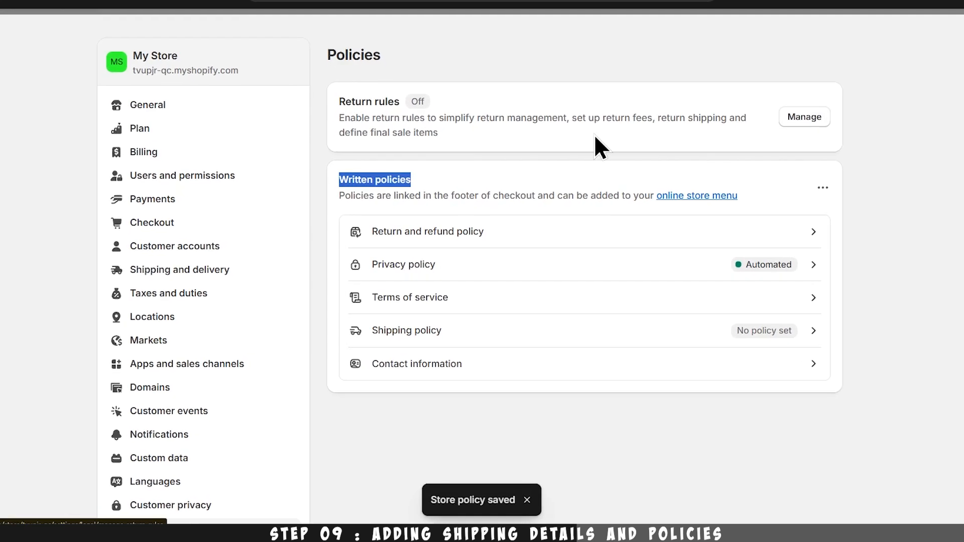
pyautogui.moveTo(400, 102); pyautogui.dragTo(356, 104)
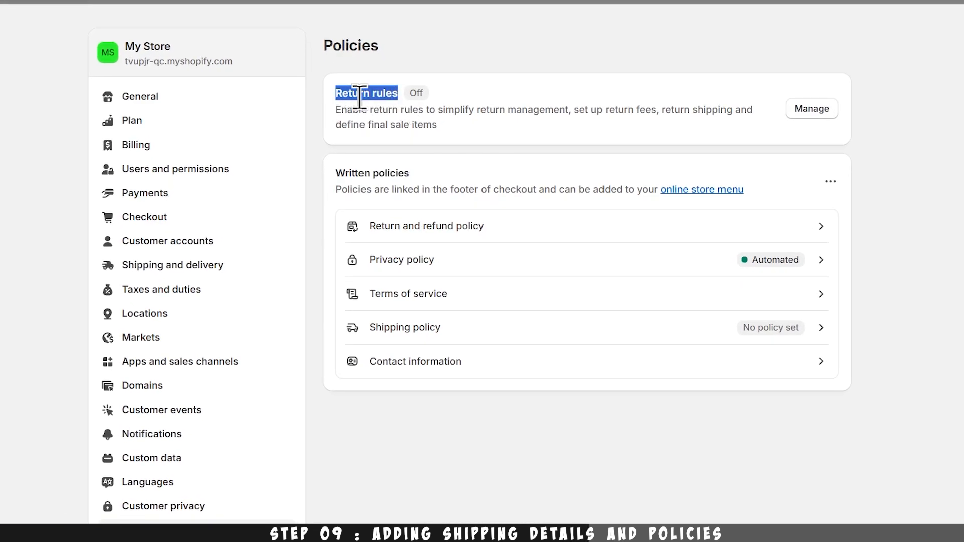
# Step: Turn on return rules with a 30-day return window and customer-paid return shipping
pyautogui.click(801, 109)
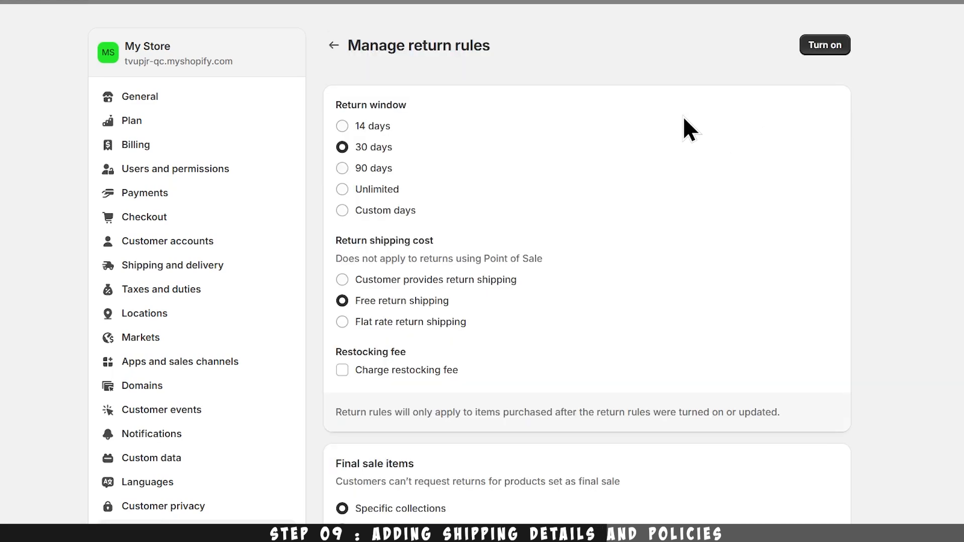
pyautogui.click(820, 46)
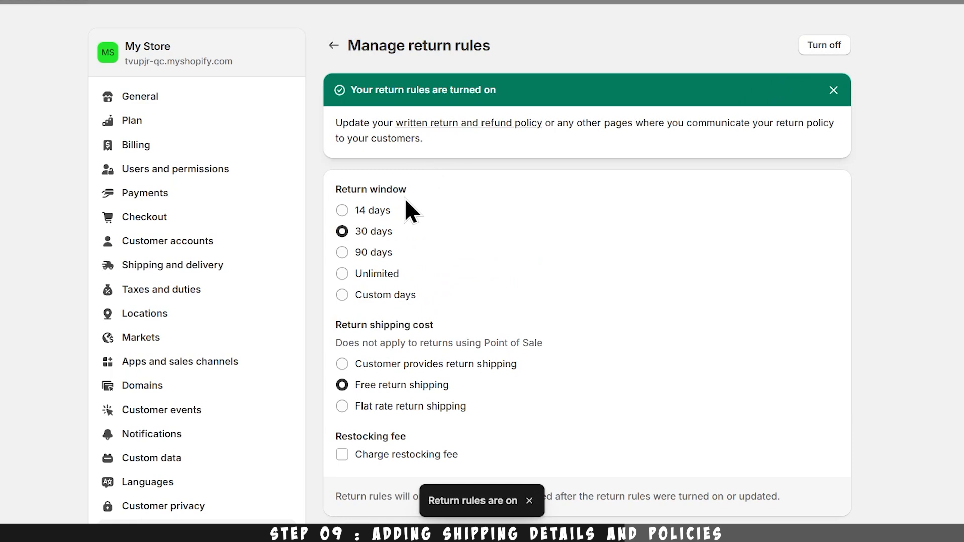
pyautogui.click(342, 211)
pyautogui.click(343, 232)
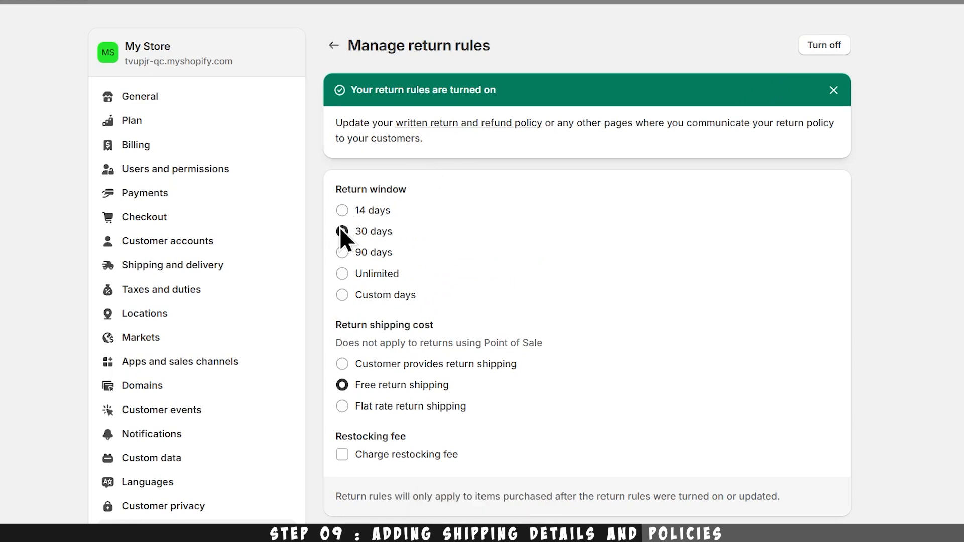
pyautogui.scroll(-4, 346, 236)
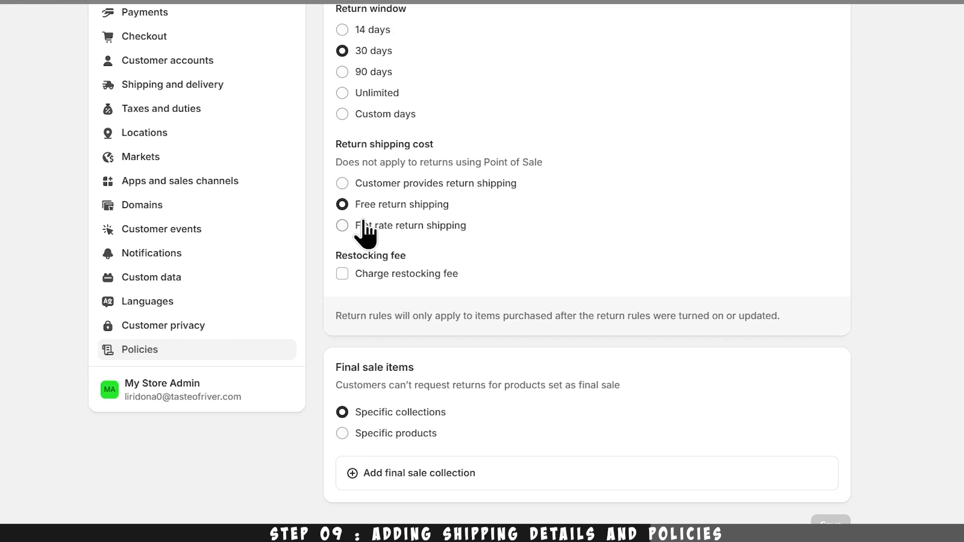
pyautogui.click(343, 183)
# Step: Add a 6% restocking fee to the return rules
pyautogui.scroll(-1, 382, 241)
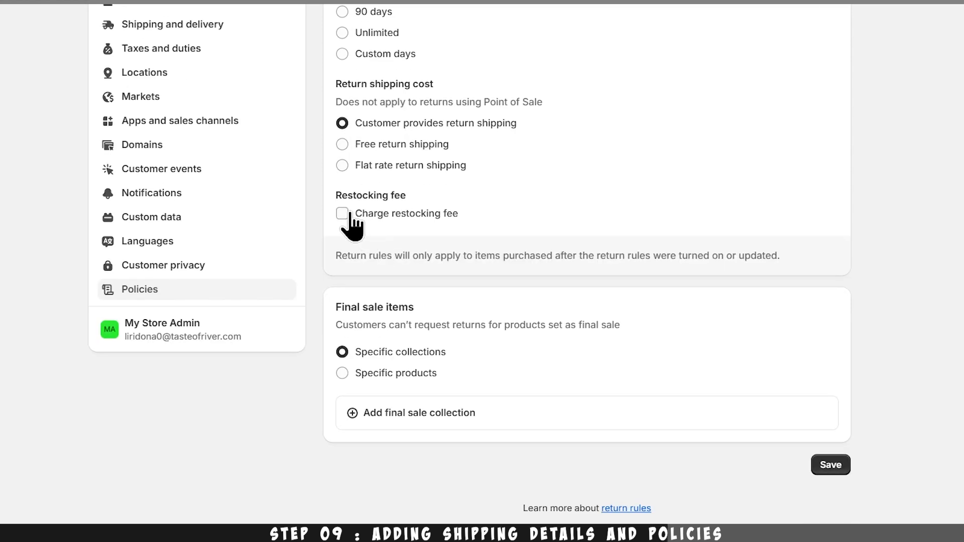
pyautogui.click(343, 214)
pyautogui.click(371, 236)
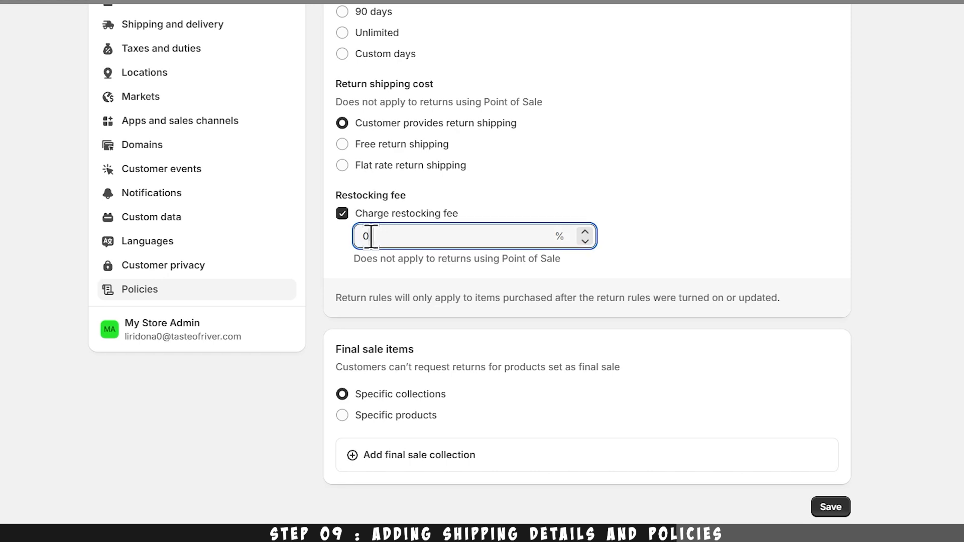
pyautogui.click(380, 262)
pyautogui.scroll(-2, 381, 274)
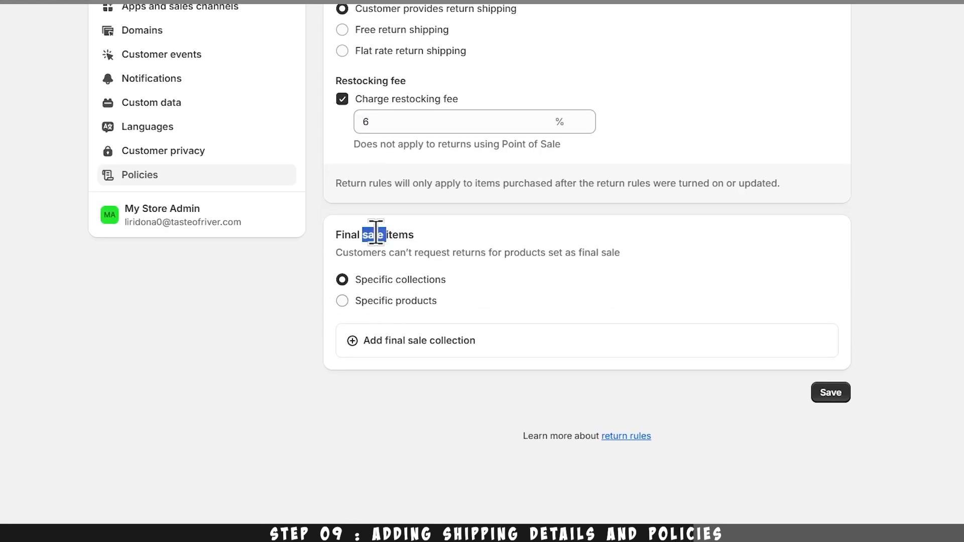
pyautogui.tripleClick(375, 235)
# Step: Mark ChronoEdge Pro Watch as a final sale item and save the return rules
pyautogui.click(392, 296)
pyautogui.click(402, 340)
pyautogui.click(390, 326)
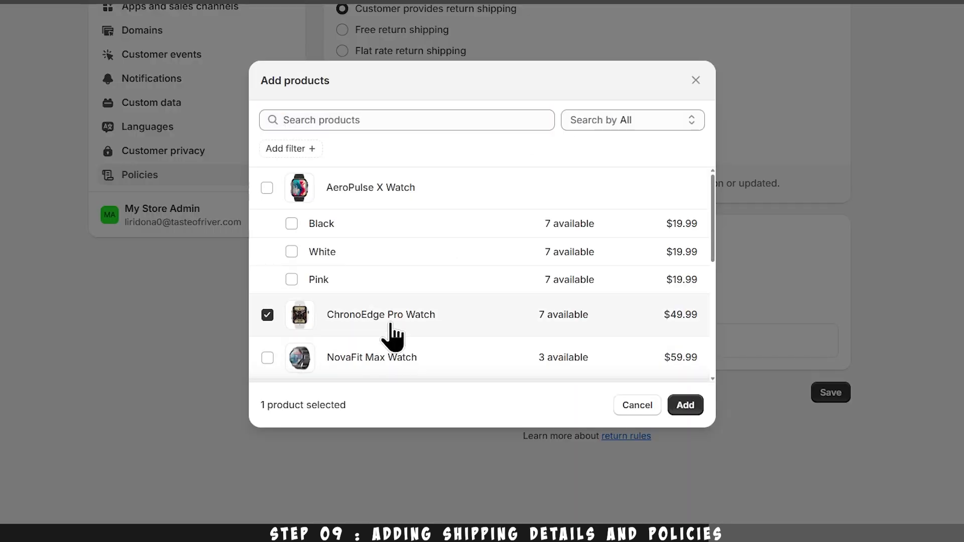
pyautogui.click(685, 404)
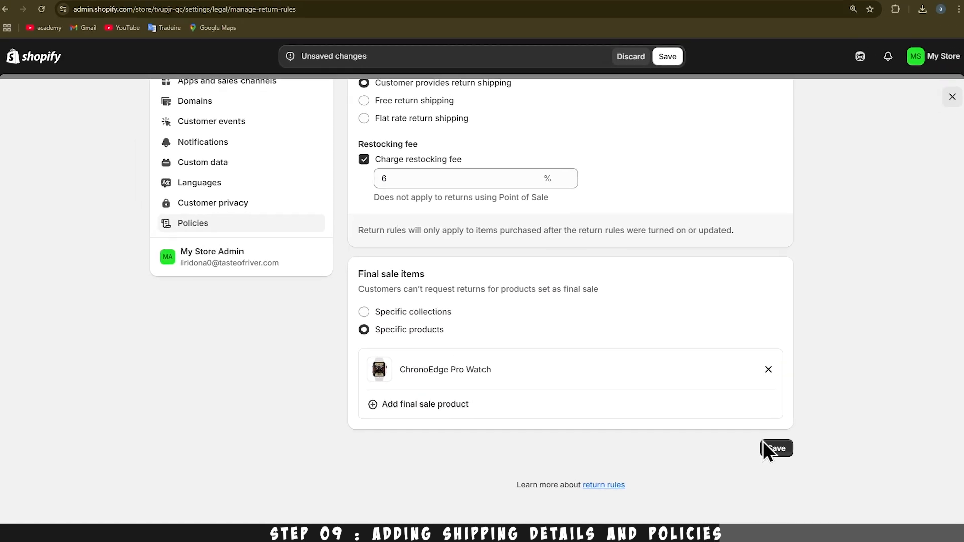
pyautogui.click(766, 449)
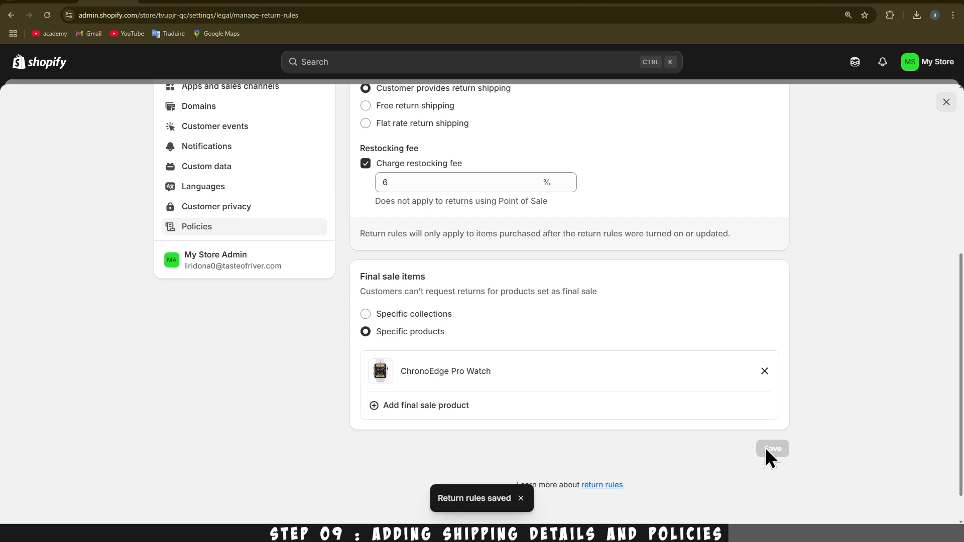
# Step: Leave settings and open the Dawn theme in the theme editor
pyautogui.scroll(4, 744, 432)
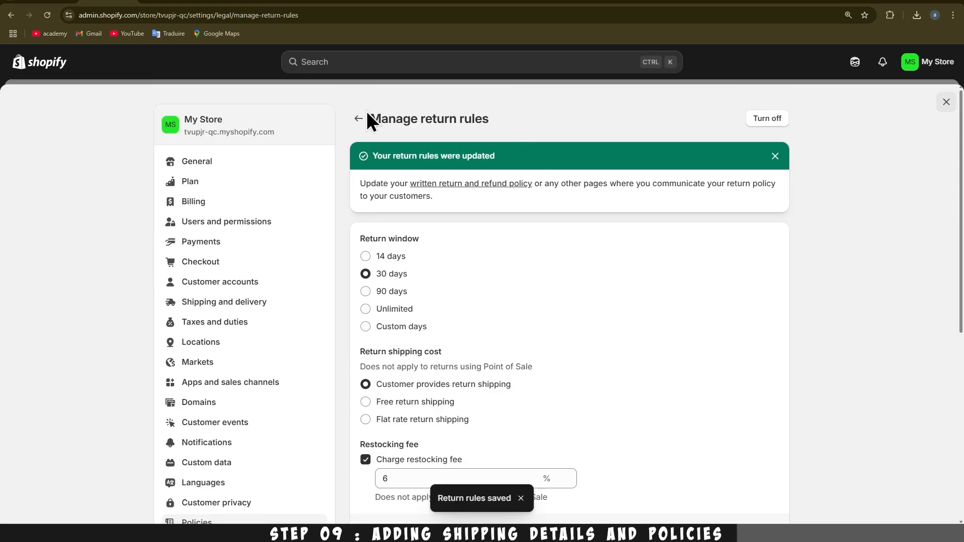
pyautogui.click(360, 117)
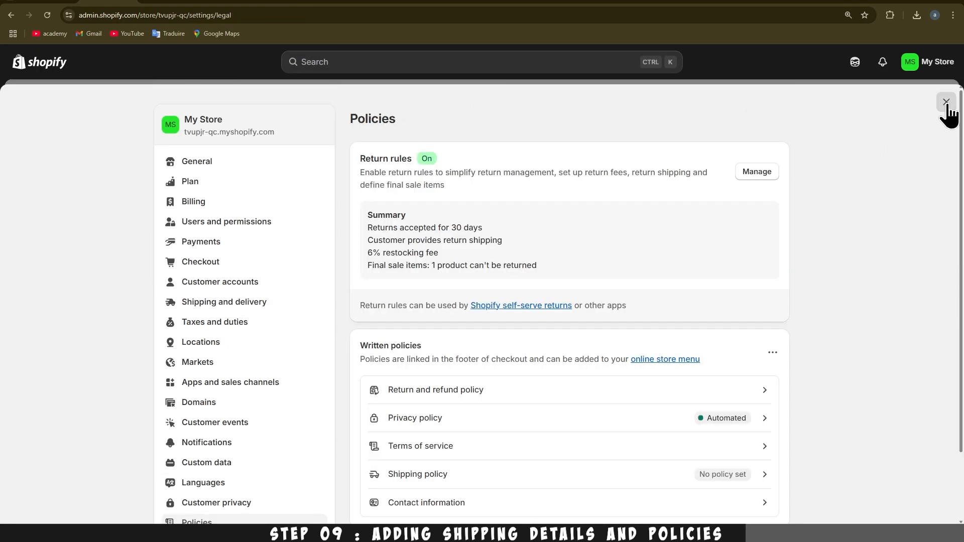
pyautogui.click(946, 102)
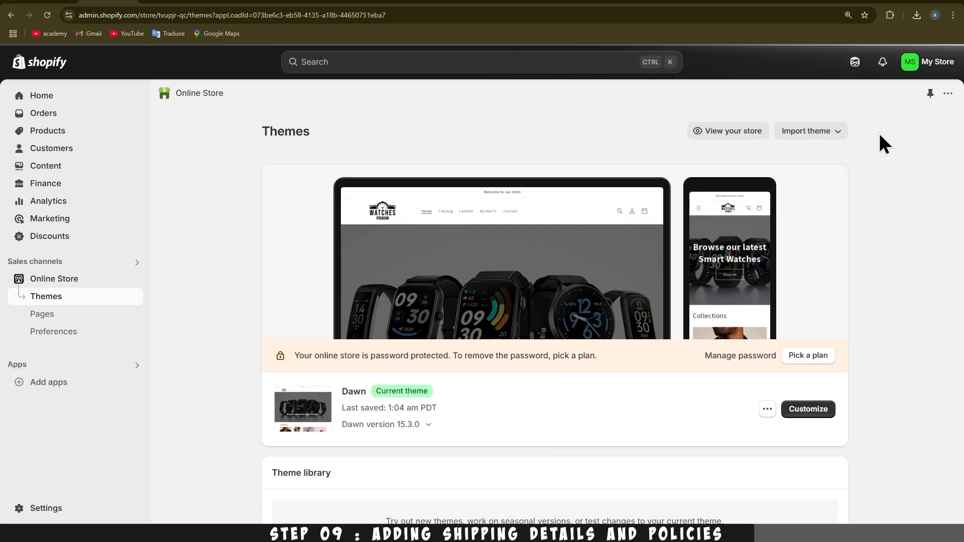
pyautogui.click(808, 409)
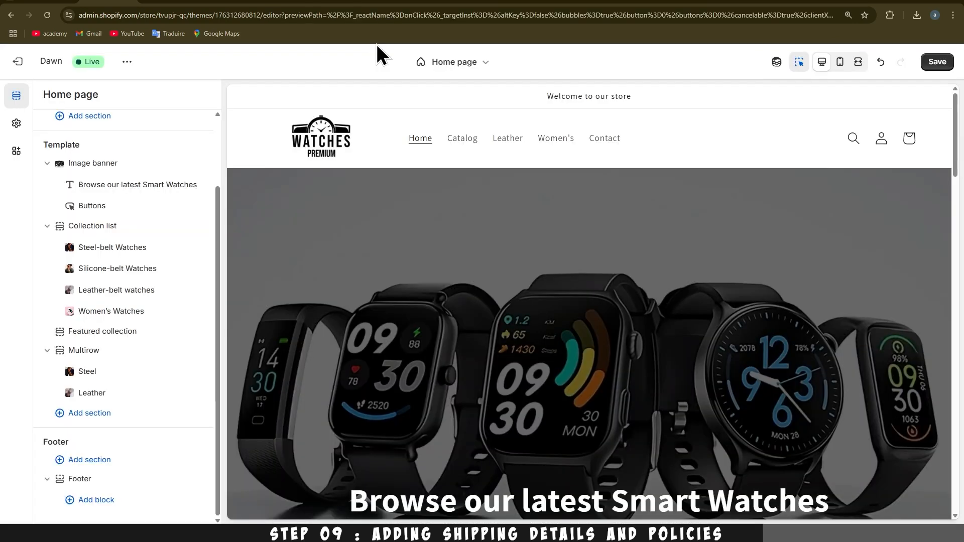
pyautogui.scroll(-15, 390, 142)
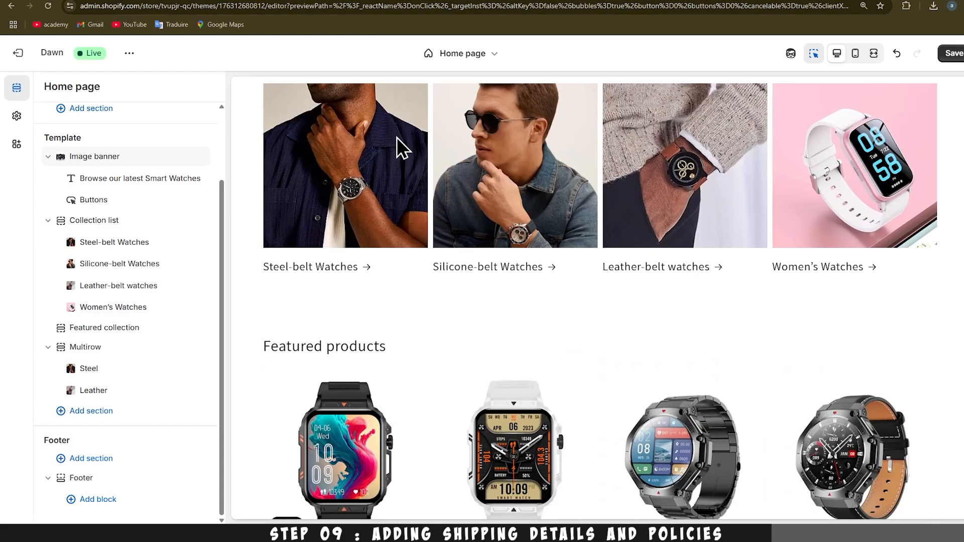
# Step: Turn on the Policy links toggle in the Dawn footer section settings
pyautogui.scroll(-5, 428, 107)
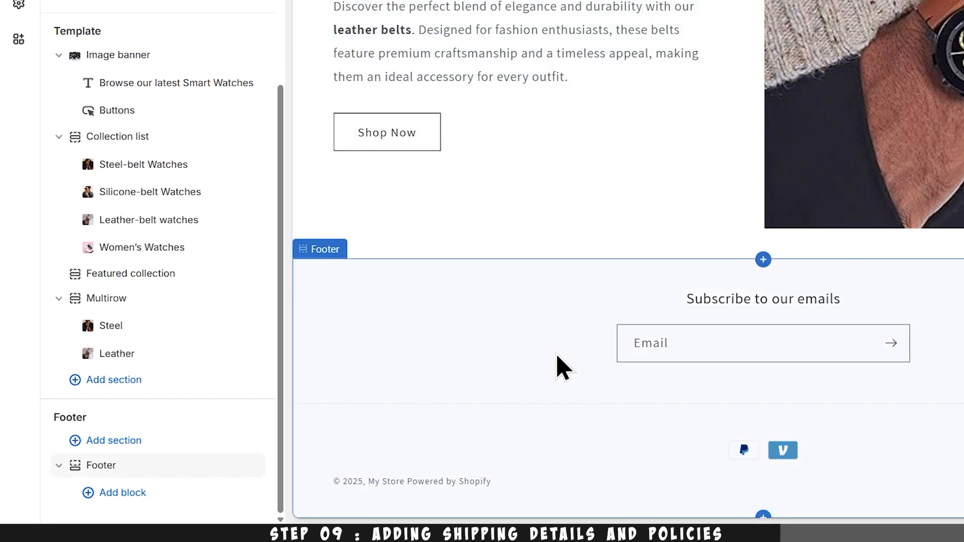
pyautogui.click(559, 366)
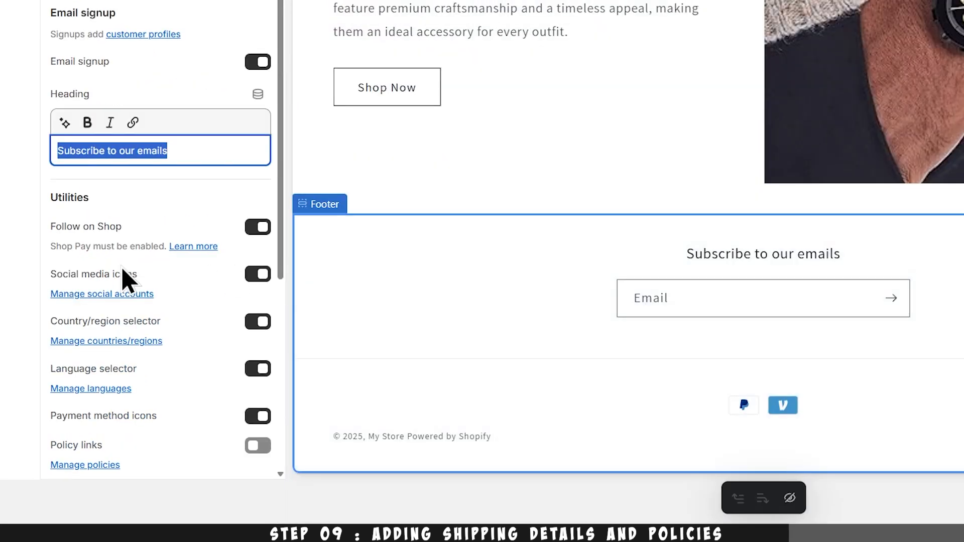
pyautogui.scroll(-3, 121, 281)
pyautogui.tripleClick(58, 315)
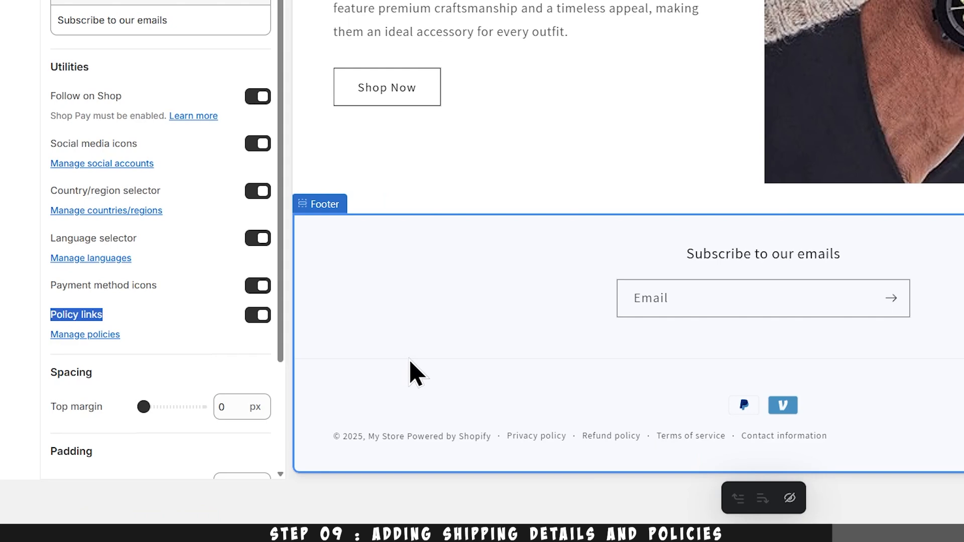
pyautogui.scroll(8, 411, 363)
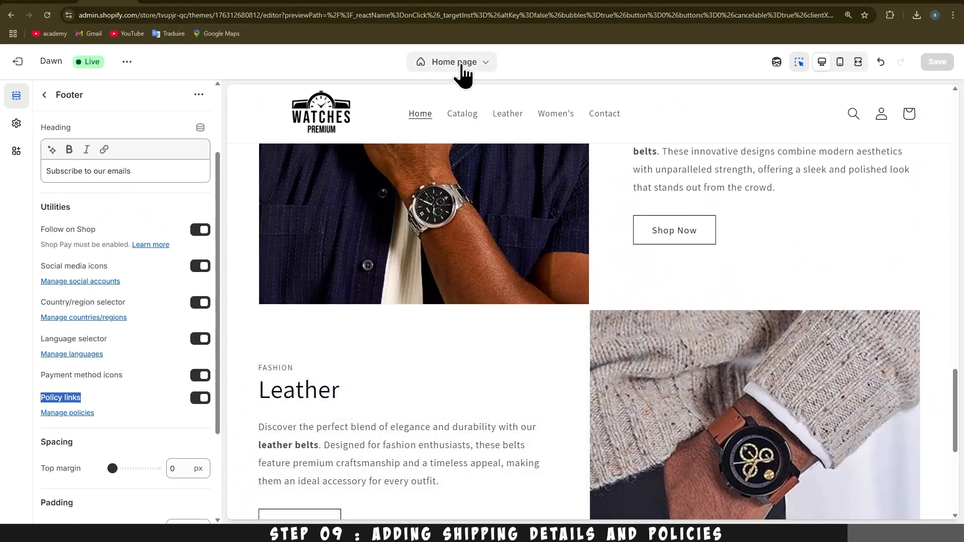
pyautogui.click(463, 74)
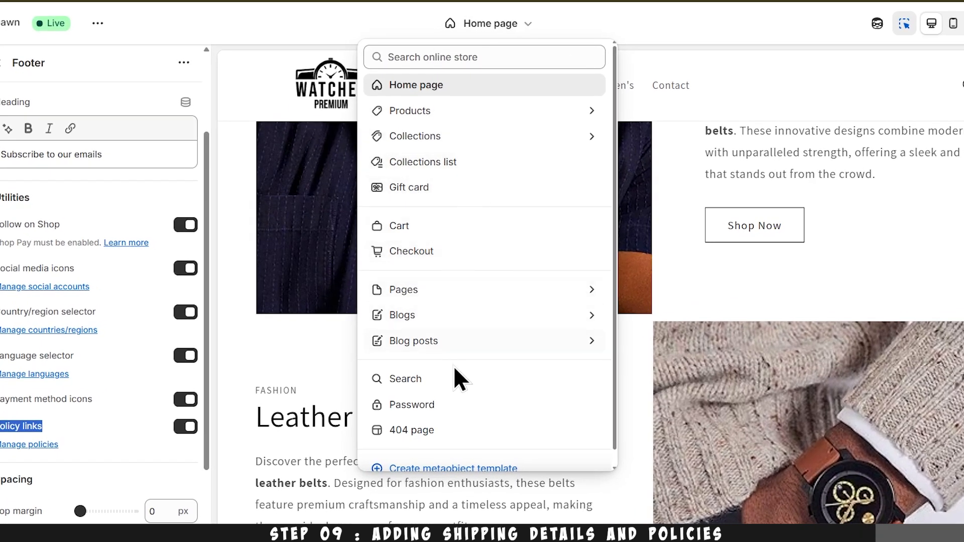
# Step: Preview the 404 and Default product templates, then switch the editor back to the Home page template
pyautogui.click(432, 430)
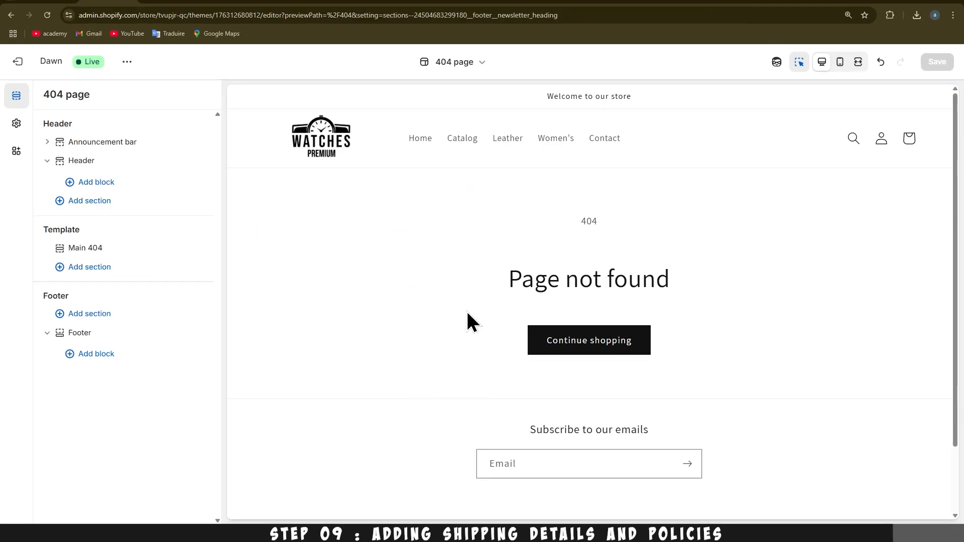
pyautogui.click(461, 64)
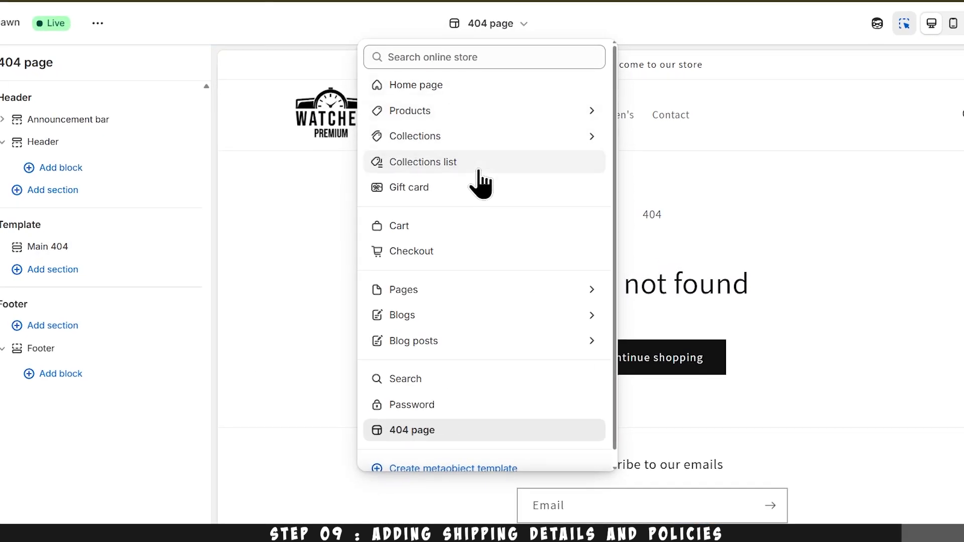
pyautogui.click(468, 118)
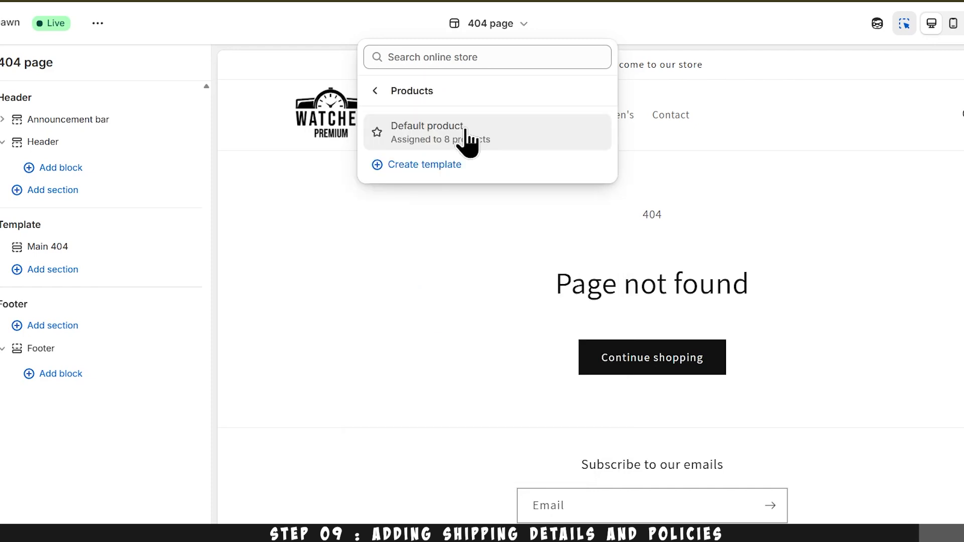
pyautogui.click(465, 131)
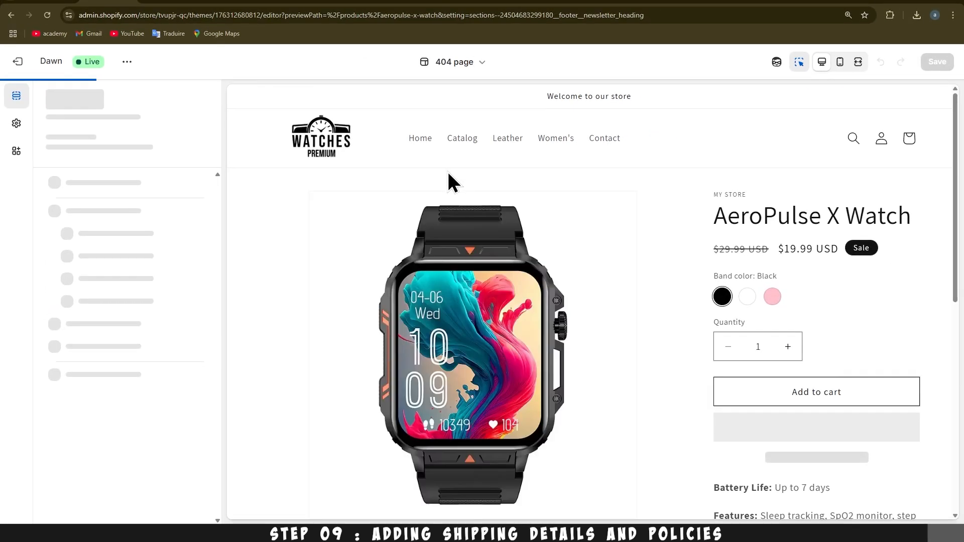
pyautogui.scroll(-4, 455, 191)
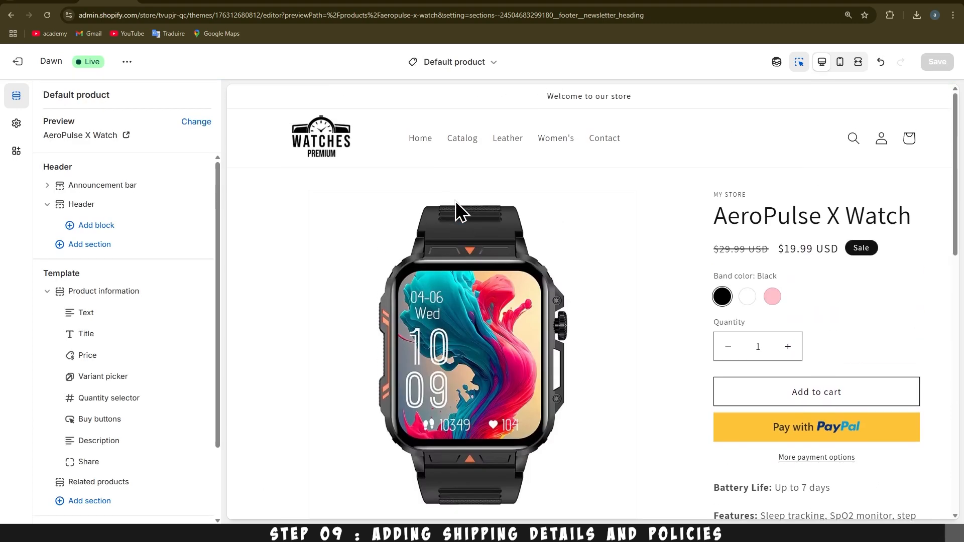
pyautogui.scroll(-10, 456, 201)
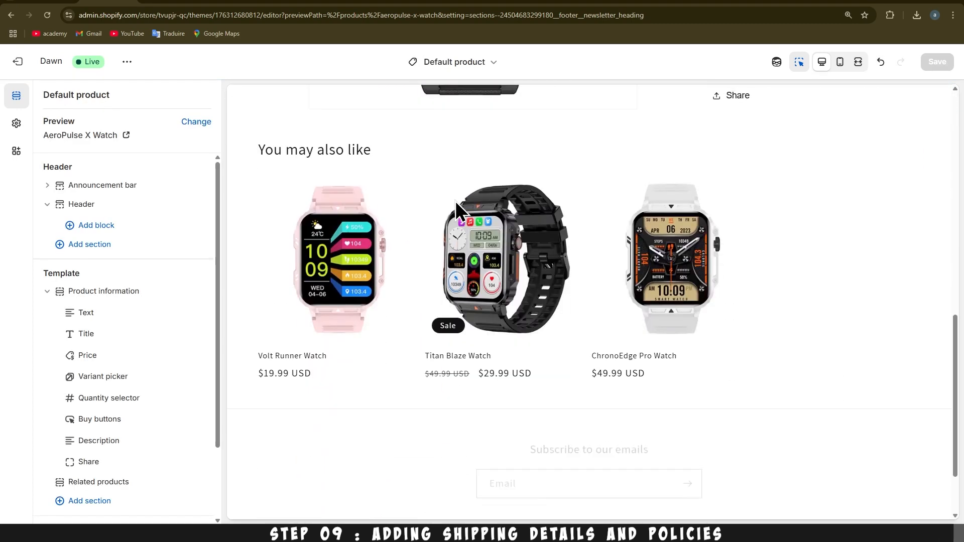
pyautogui.scroll(4, 456, 201)
pyautogui.scroll(6, 456, 201)
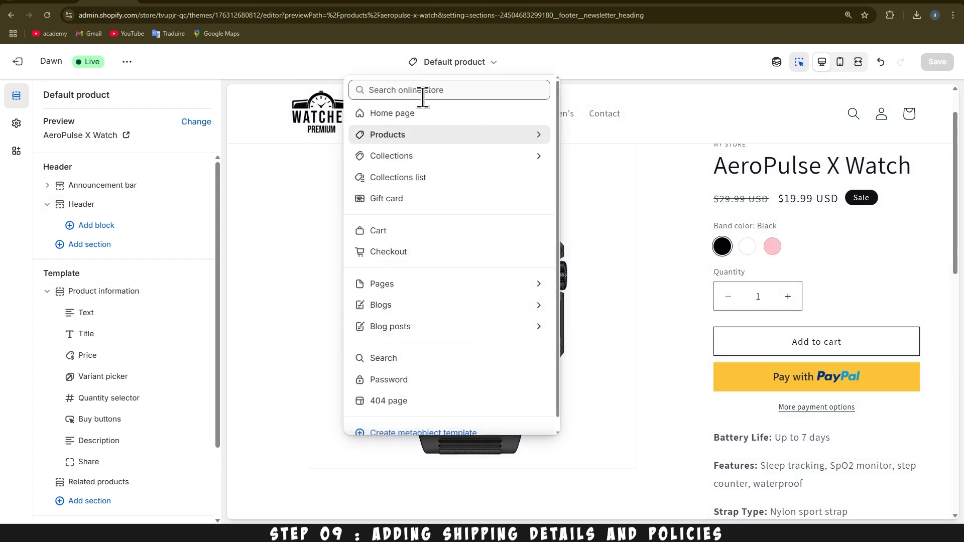
pyautogui.click(420, 117)
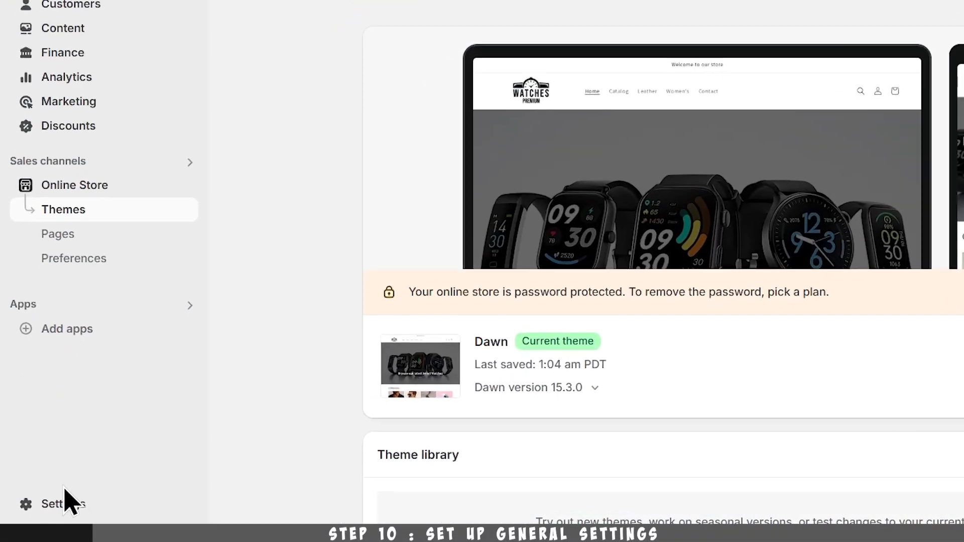
# Step: In General settings, fill the billing address from a suggested US street address and save it
pyautogui.click(47, 508)
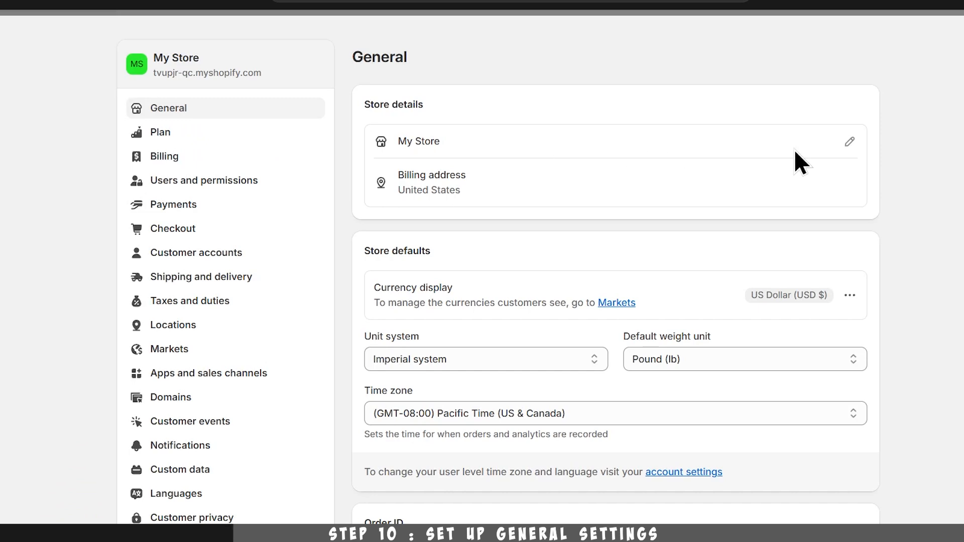
pyautogui.click(848, 143)
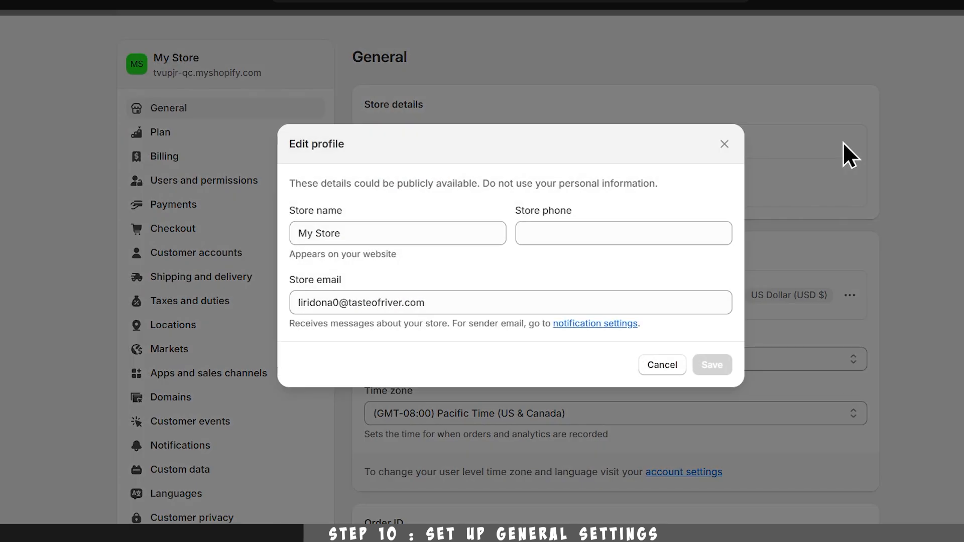
pyautogui.click(662, 365)
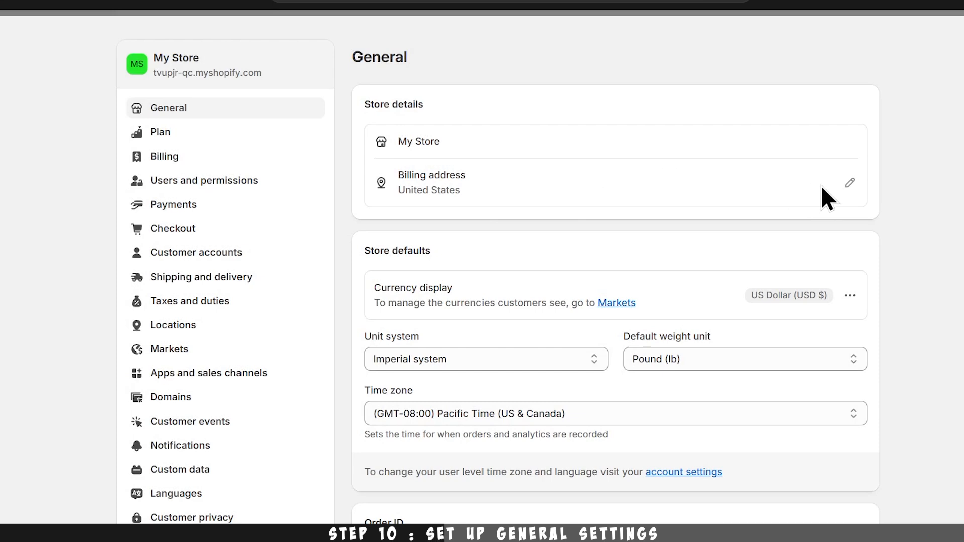
pyautogui.click(849, 182)
pyautogui.click(443, 250)
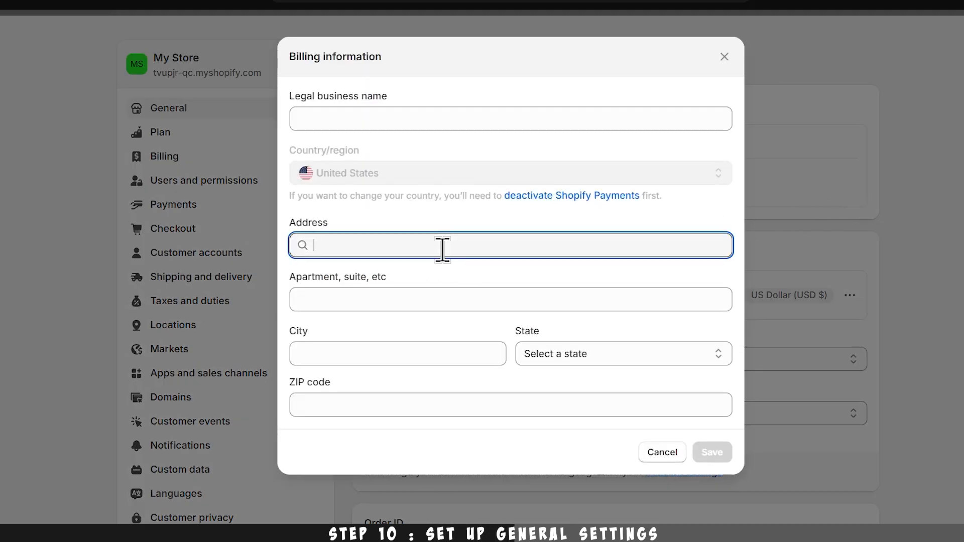
pyautogui.write('20 ne')
pyautogui.click(502, 325)
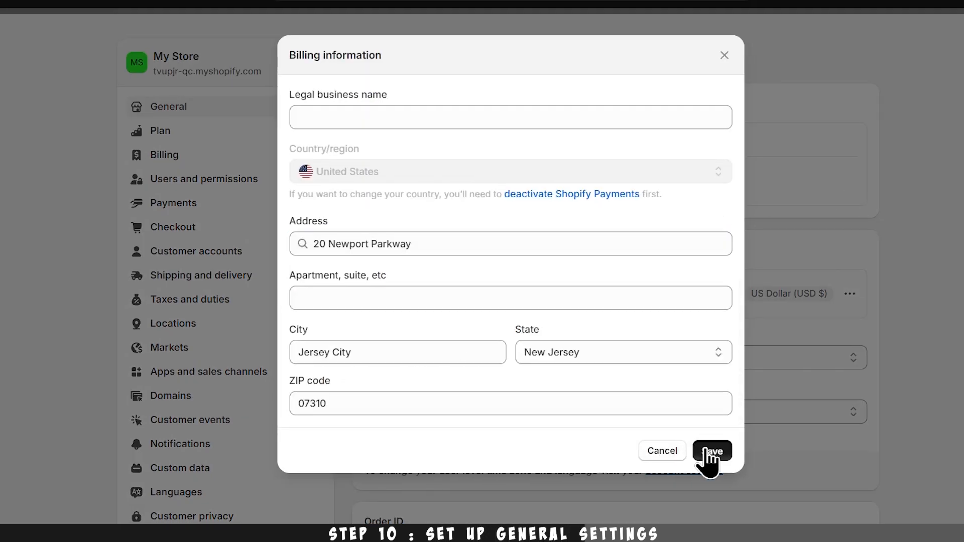
pyautogui.click(709, 455)
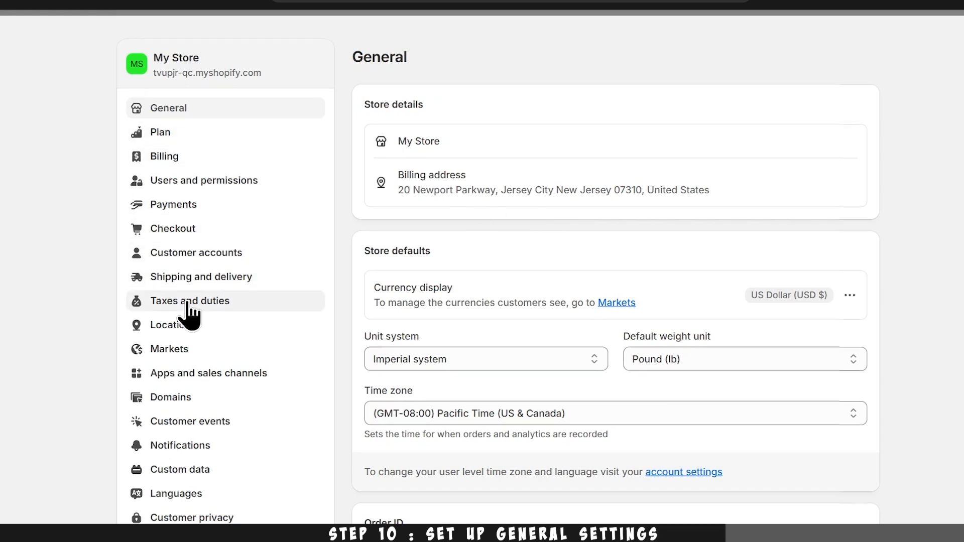
pyautogui.click(186, 325)
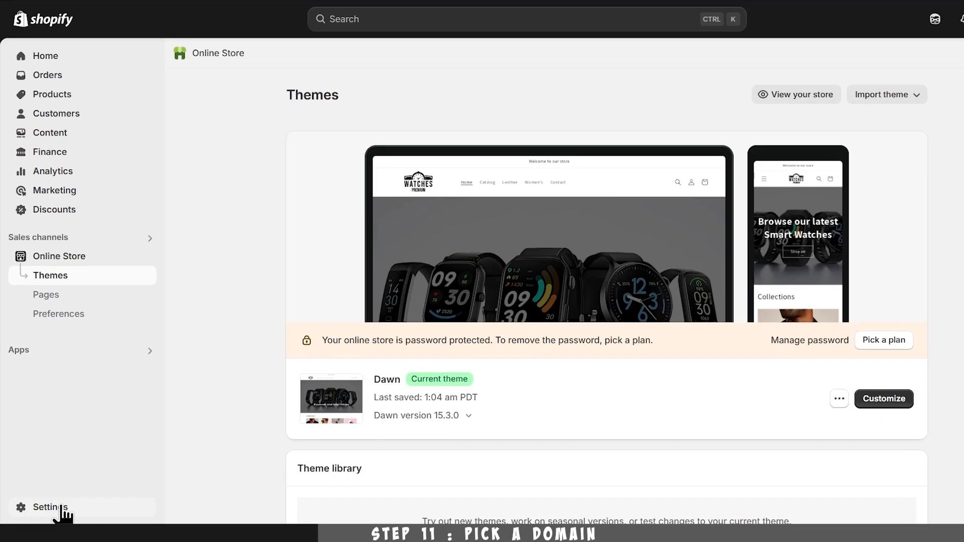
# Step: Open the Domains settings and back out of connecting an existing domain
pyautogui.click(61, 509)
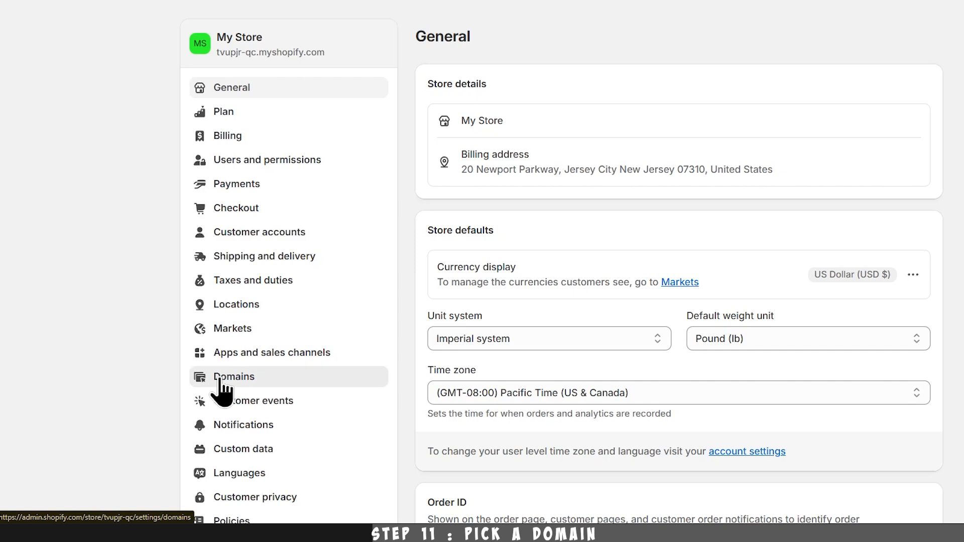
pyautogui.click(220, 380)
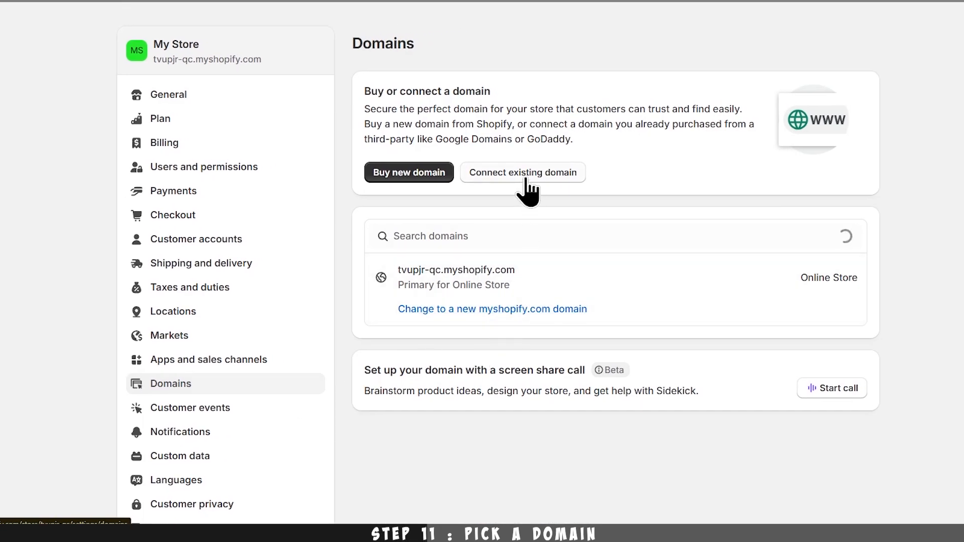
pyautogui.click(526, 176)
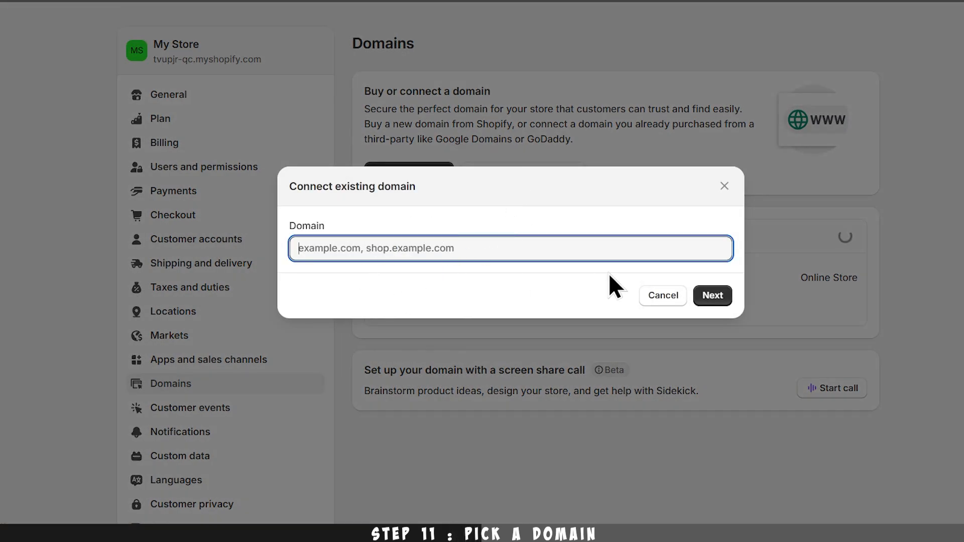
pyautogui.click(675, 296)
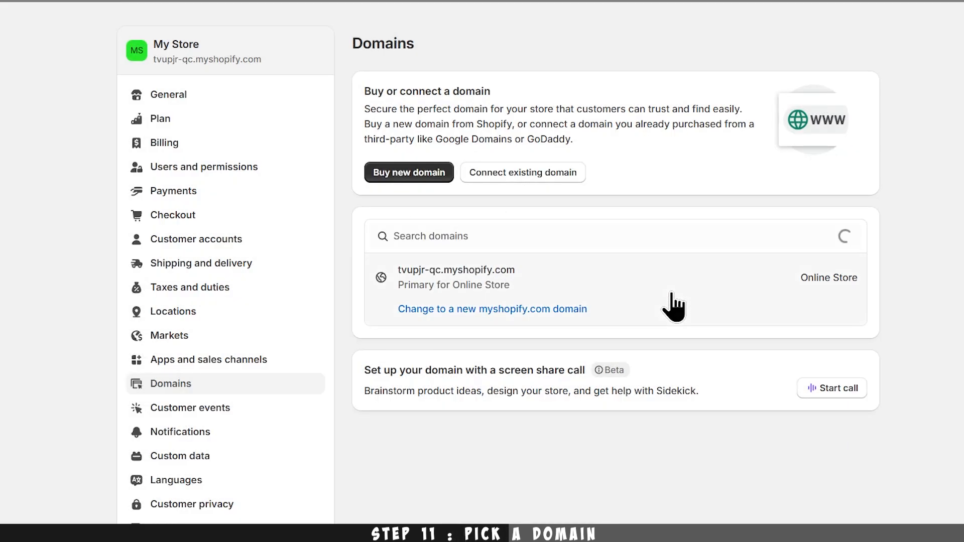
# Step: Search new domains for watches_premium and buy watchespremium.com
pyautogui.click(402, 172)
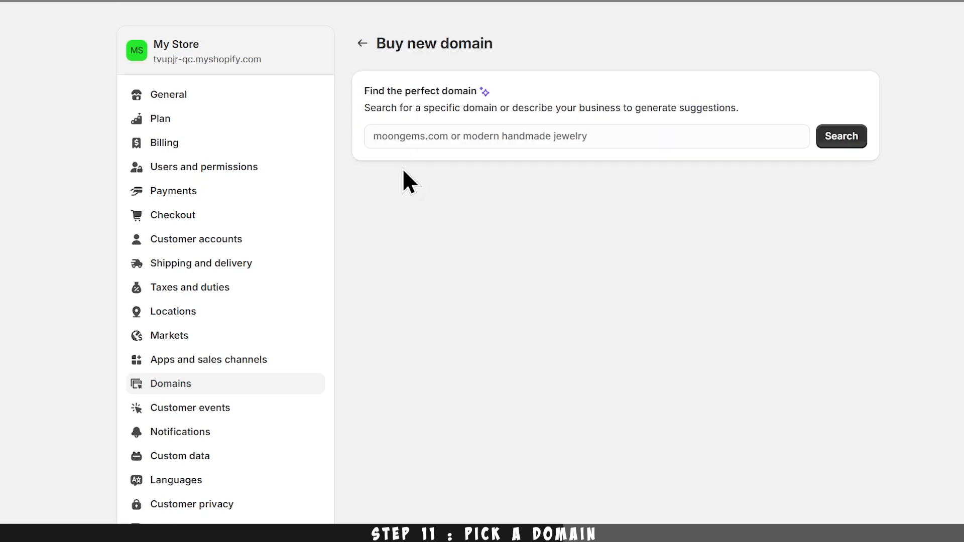
pyautogui.click(415, 139)
pyautogui.write('premium')
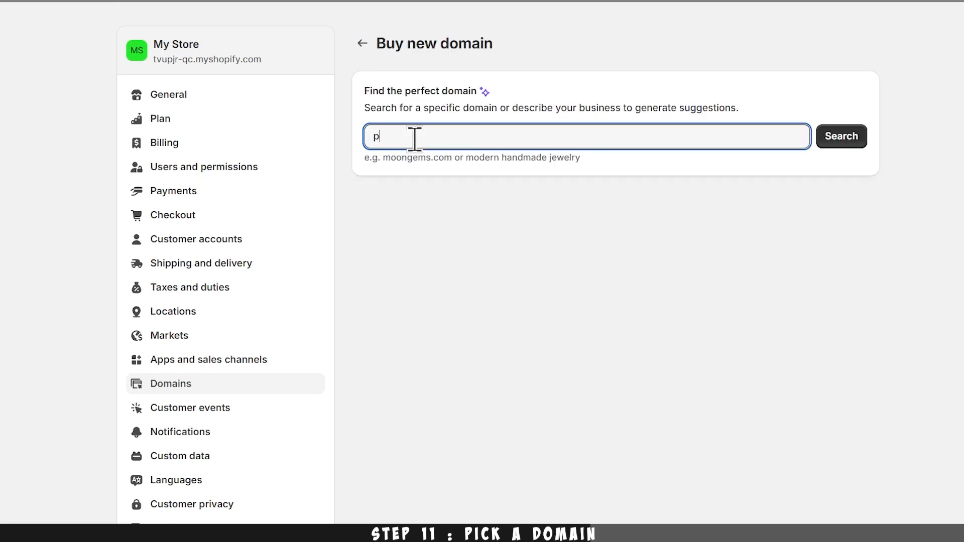
pyautogui.click(860, 138)
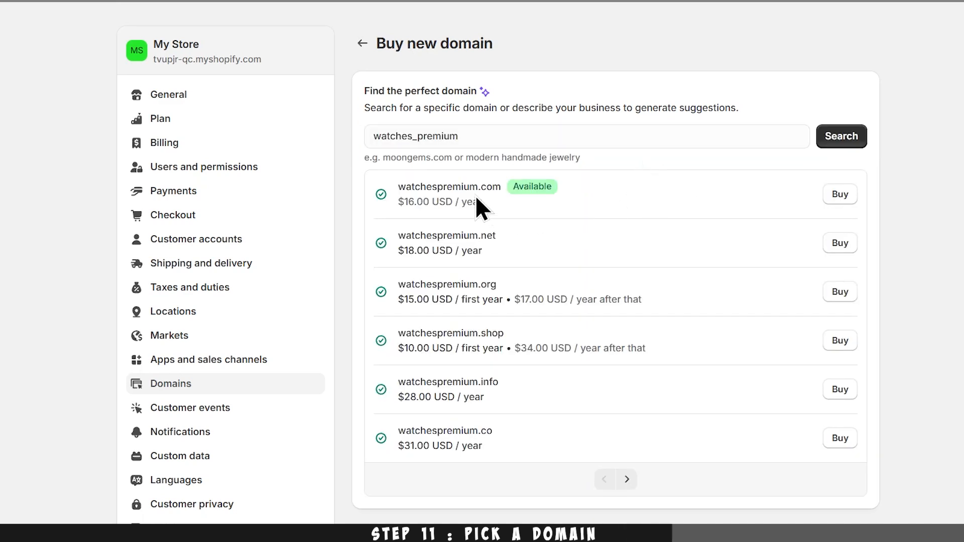
pyautogui.moveTo(400, 193); pyautogui.dragTo(501, 187)
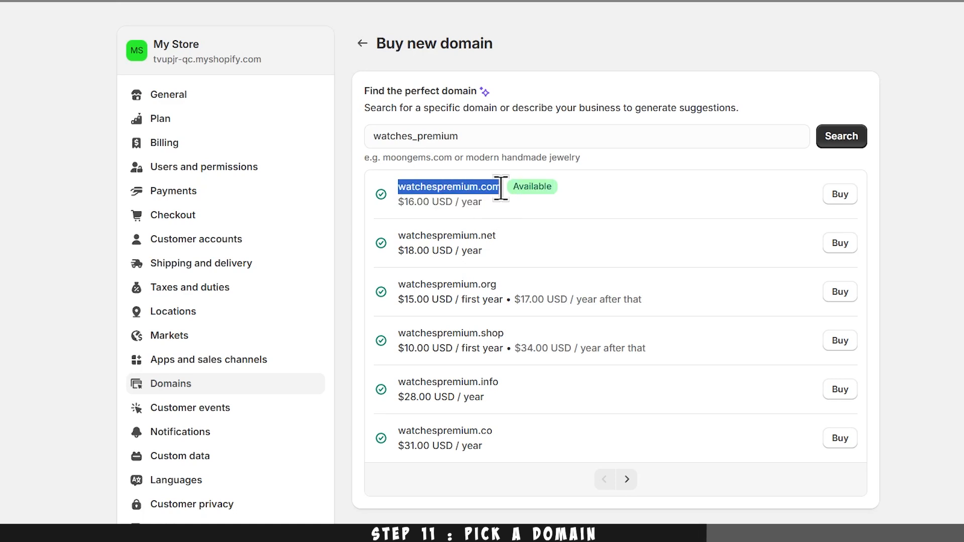
pyautogui.click(837, 201)
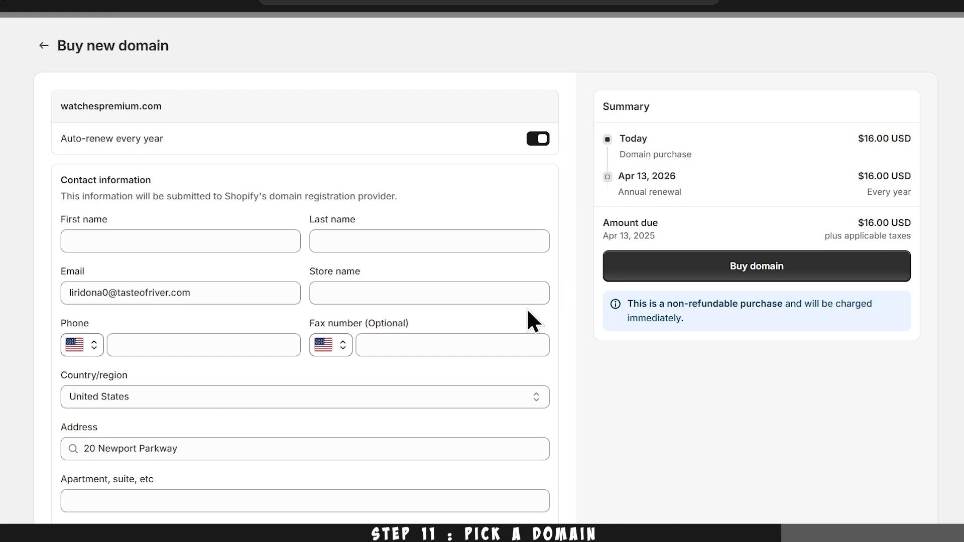
# Step: Turn yearly auto-renew for watchespremium.com off and back on, then scroll through the purchase form
pyautogui.click(538, 139)
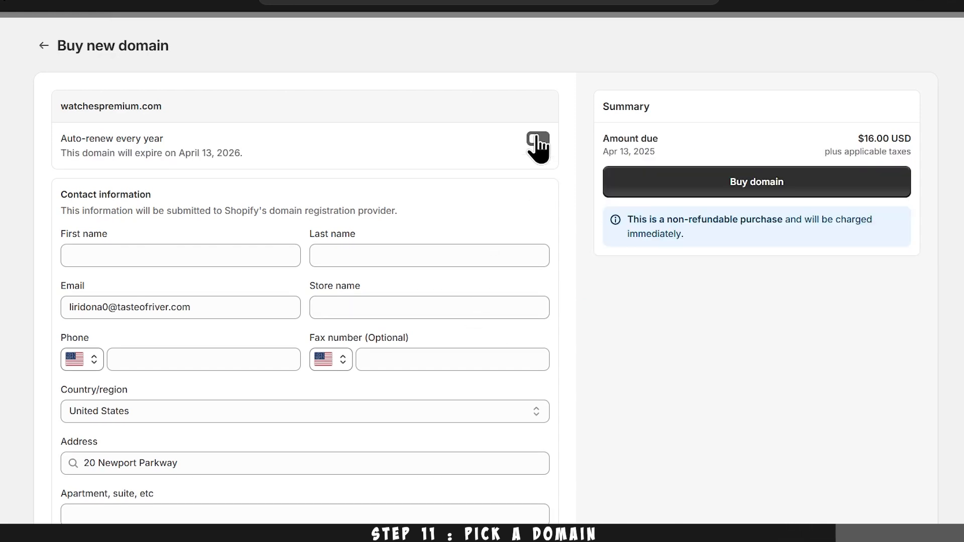
pyautogui.click(538, 140)
pyautogui.scroll(-7, 488, 194)
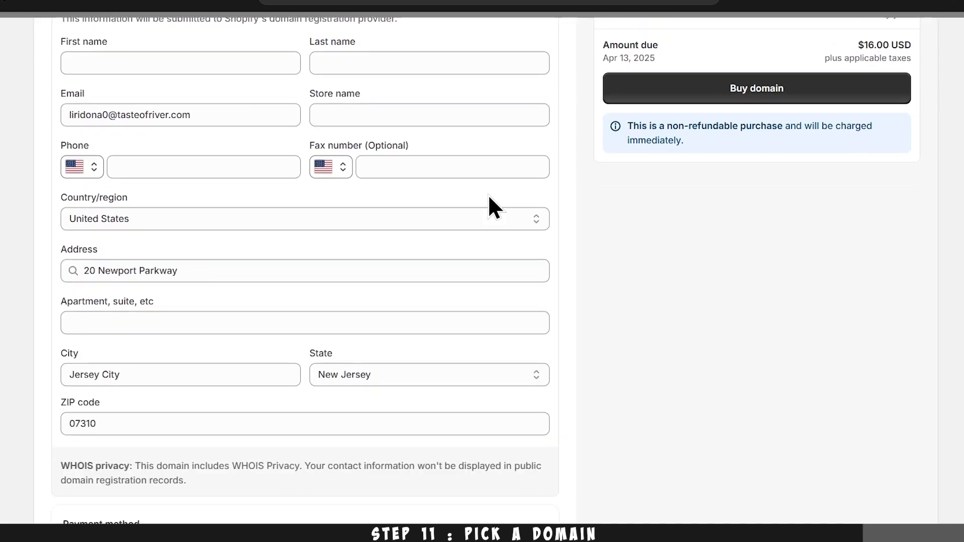
pyautogui.scroll(6, 488, 194)
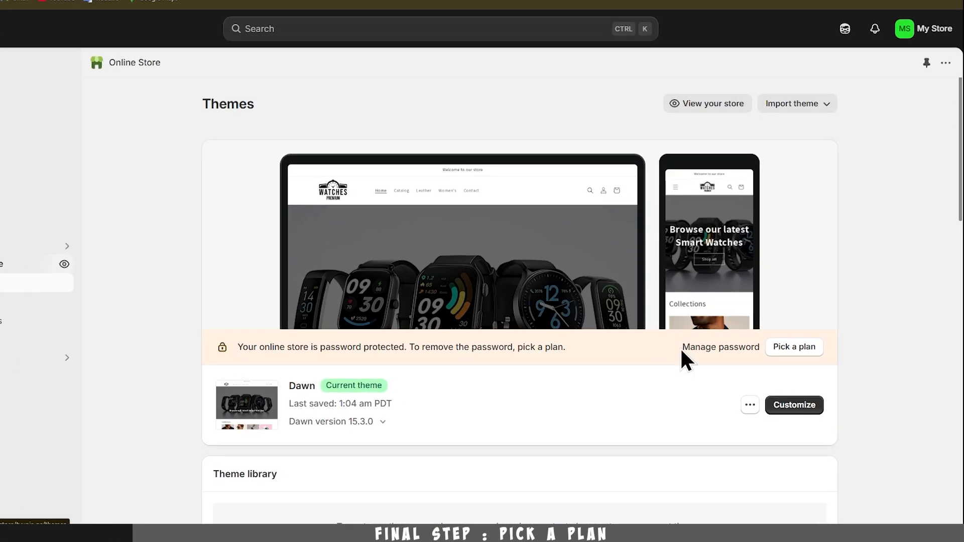
# Step: Select the Basic plan ($1/month intro, normally $29) and switch to monthly billing at $39.00
pyautogui.click(795, 347)
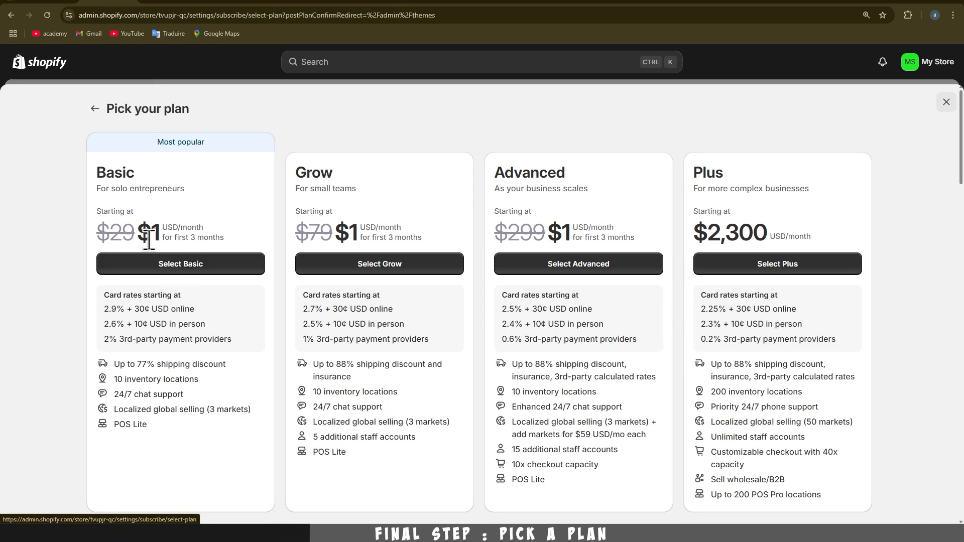
pyautogui.moveTo(138, 236); pyautogui.dragTo(121, 237)
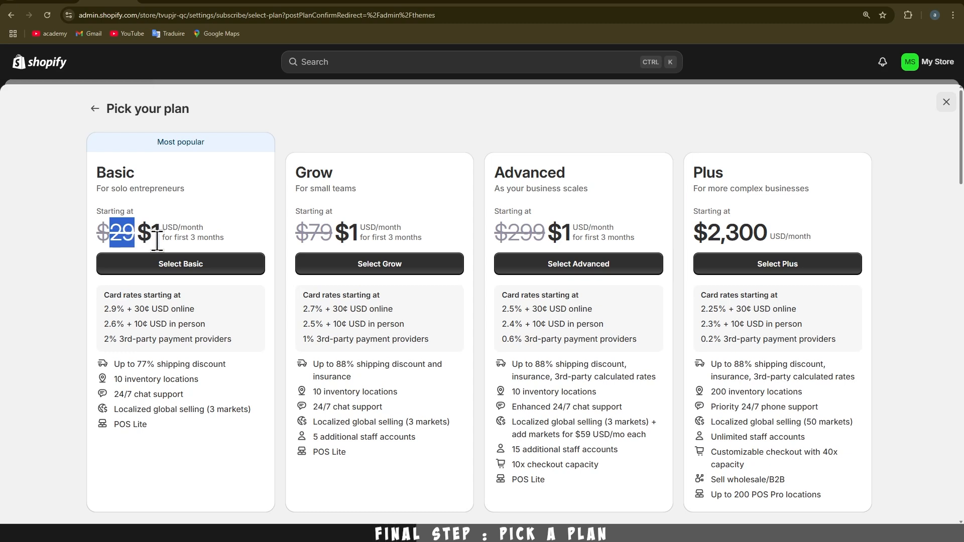
pyautogui.moveTo(152, 232); pyautogui.dragTo(166, 236)
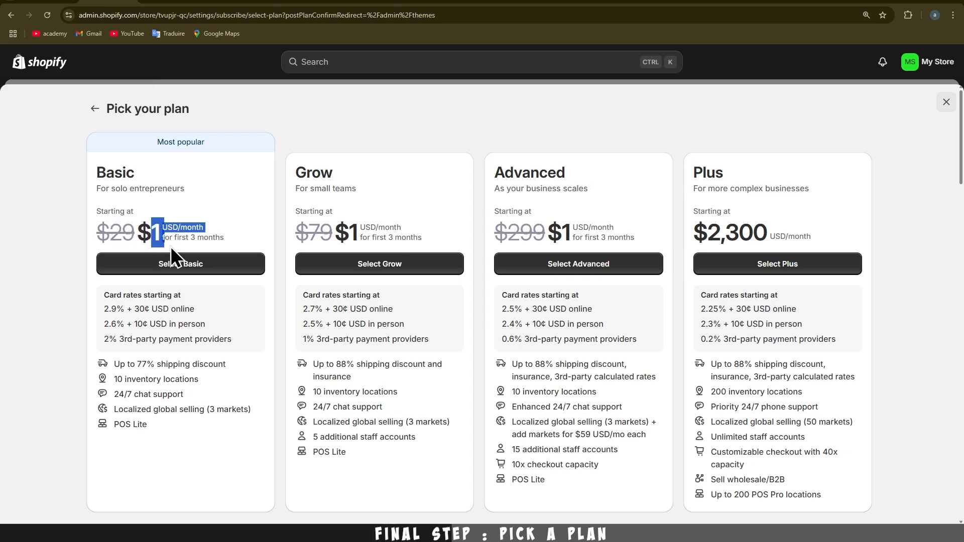
pyautogui.click(175, 266)
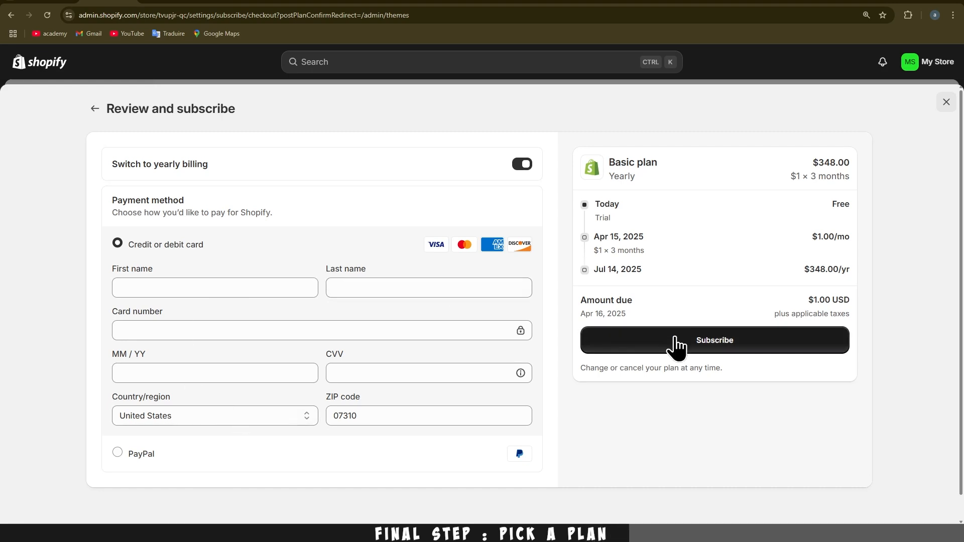
pyautogui.click(518, 167)
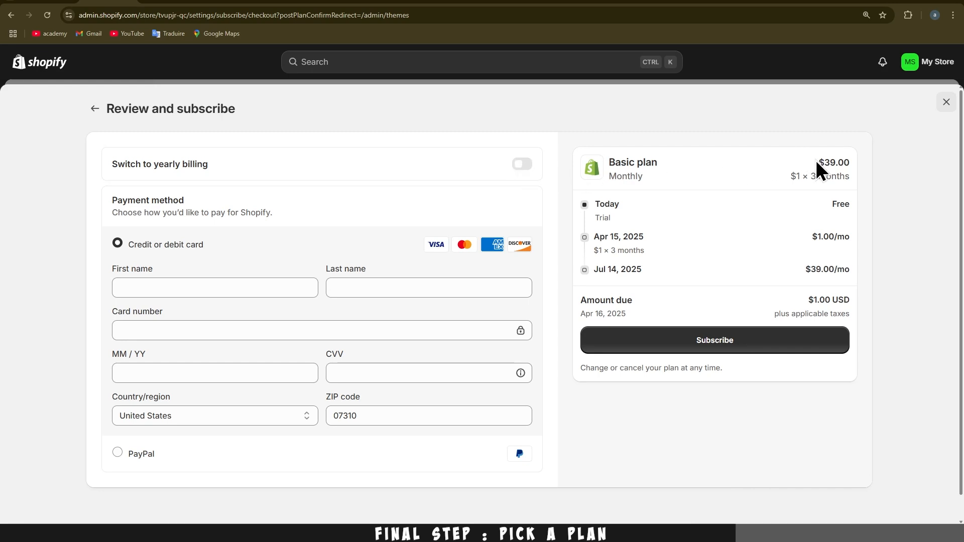
pyautogui.moveTo(815, 160); pyautogui.dragTo(848, 162)
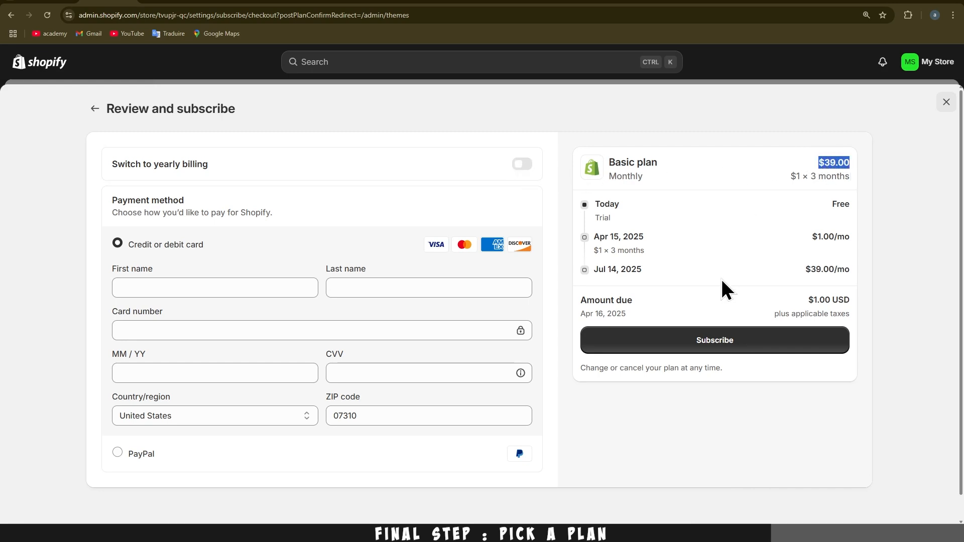